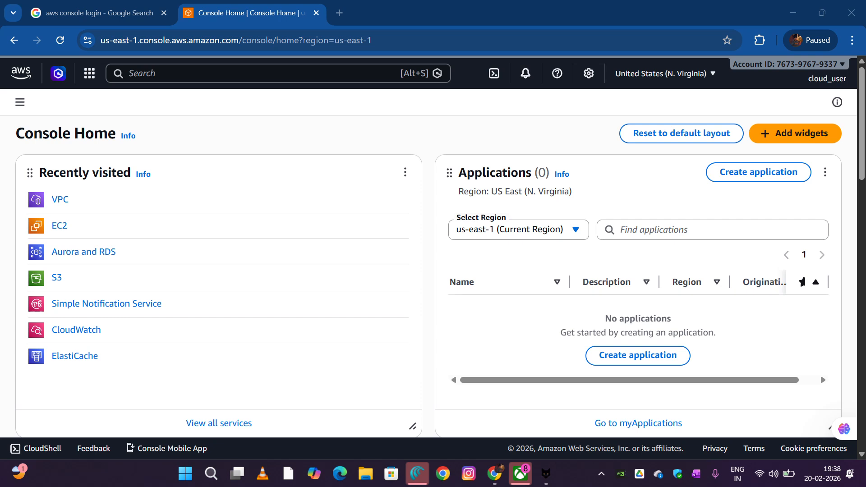
Open the VPC service from the recently visited services in a new browser tab and switch to it
right_click(63, 198)
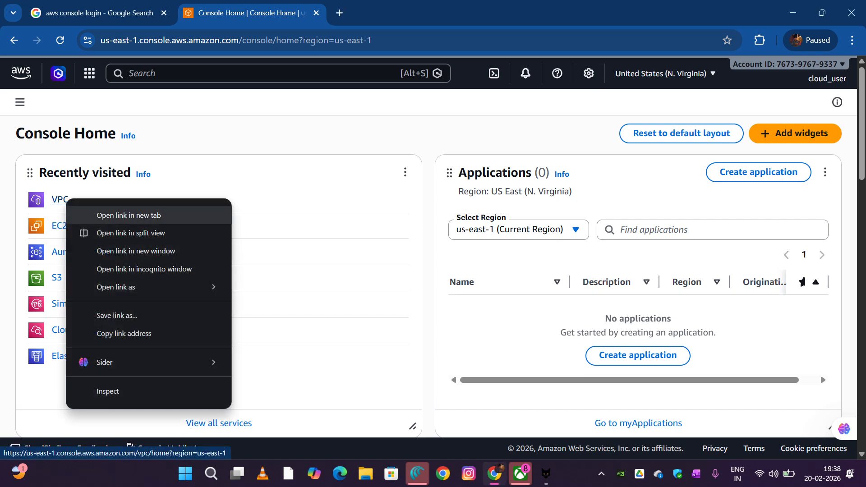
left_click(90, 214)
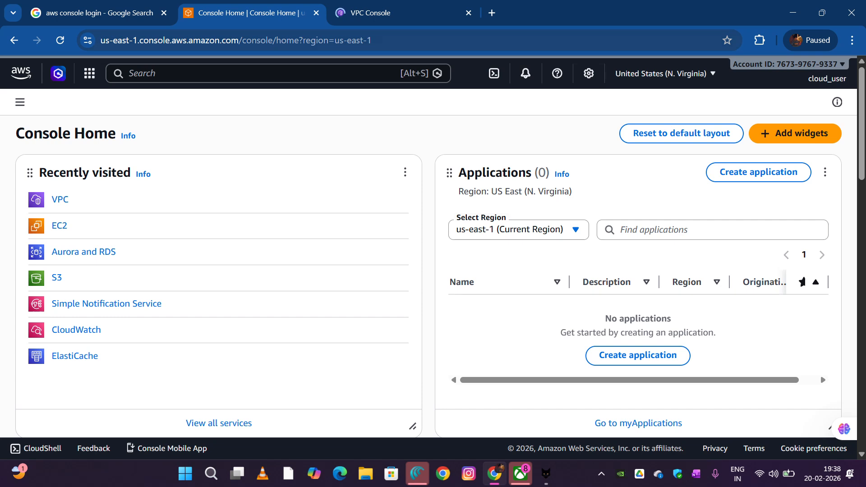
left_click(397, 13)
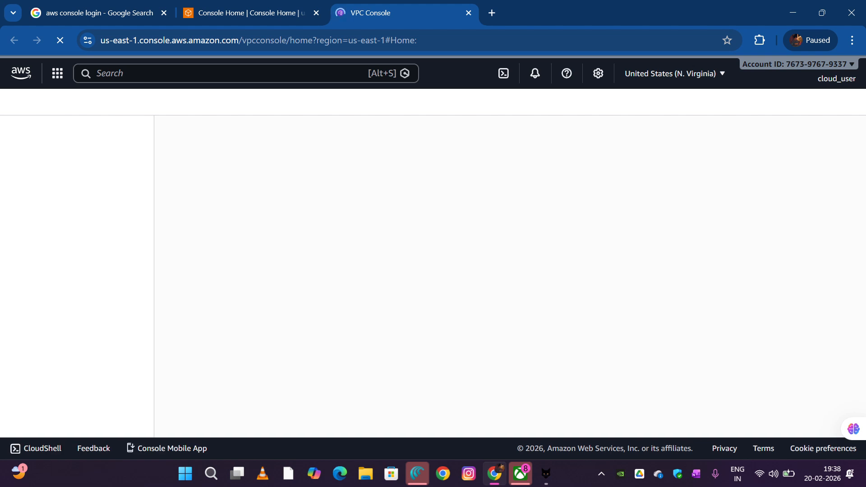
left_click(774, 474)
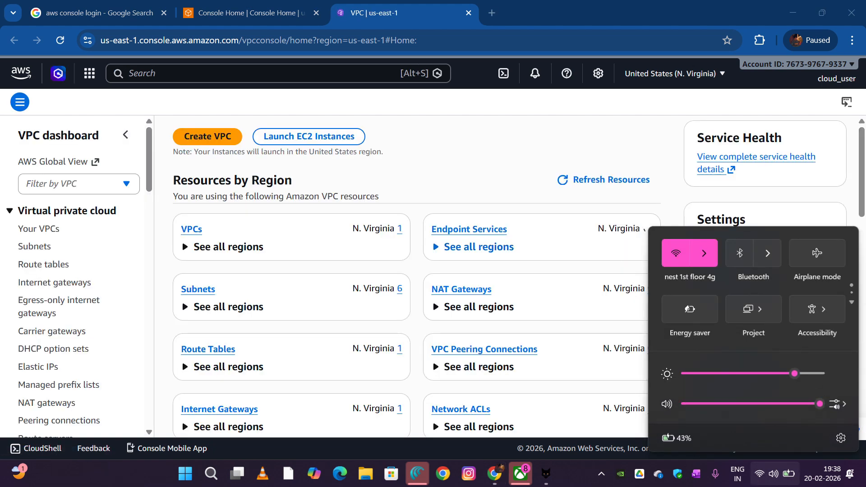
key("Escape")
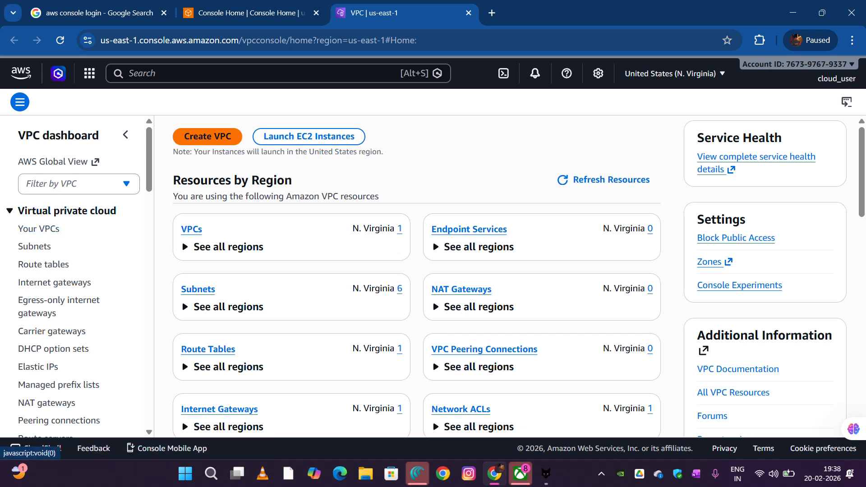
Start creating a new VPC and set the resources to create to VPC only
left_click(207, 136)
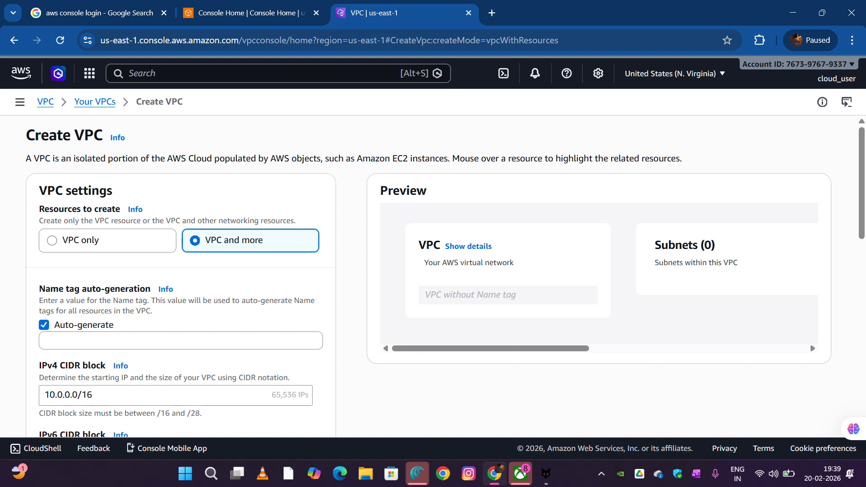
scroll(433, 276, "down", 5)
scroll(433, 276, "up", 4)
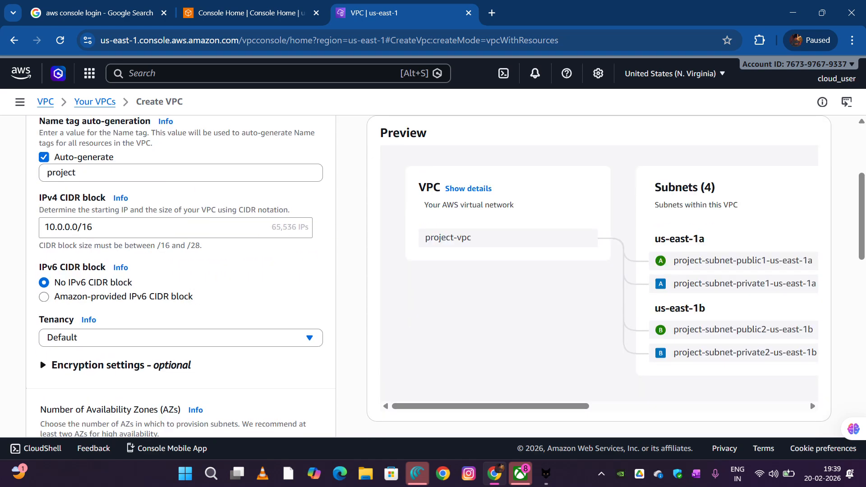
scroll(433, 276, "down", 8)
scroll(433, 276, "up", 10)
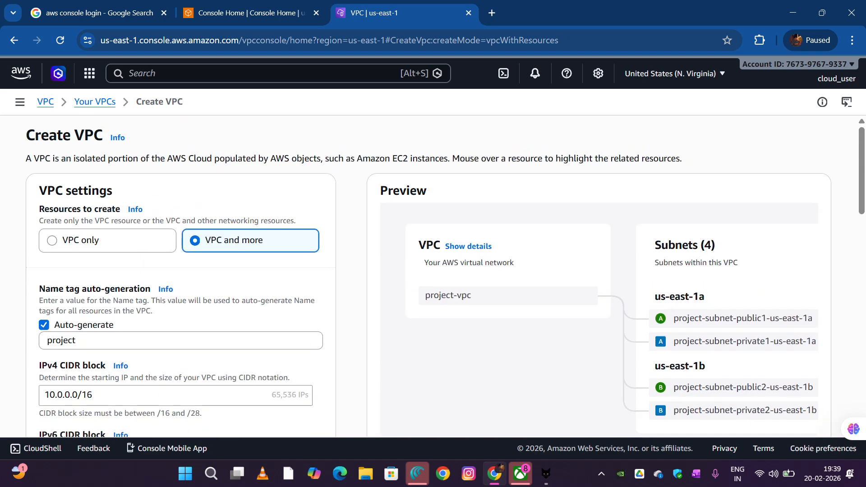
left_click(108, 240)
Enter my-custom-vpc as the name tag of the new VPC
scroll(433, 276, "down", 1)
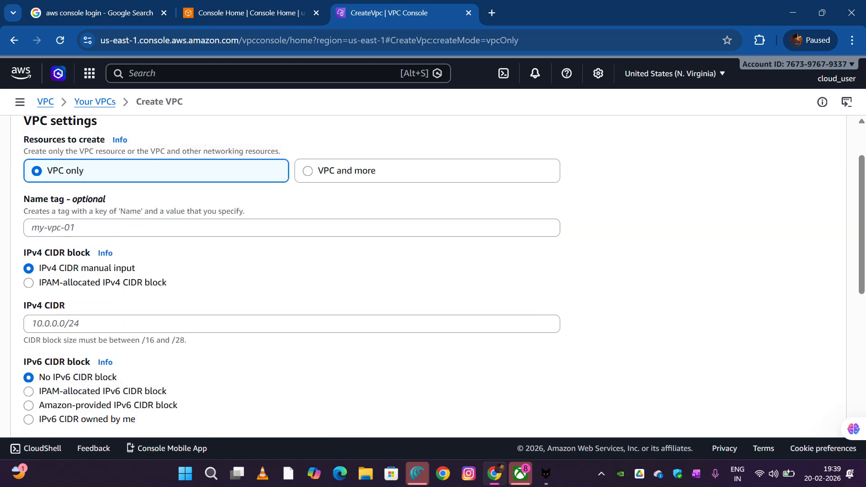
left_click(185, 227)
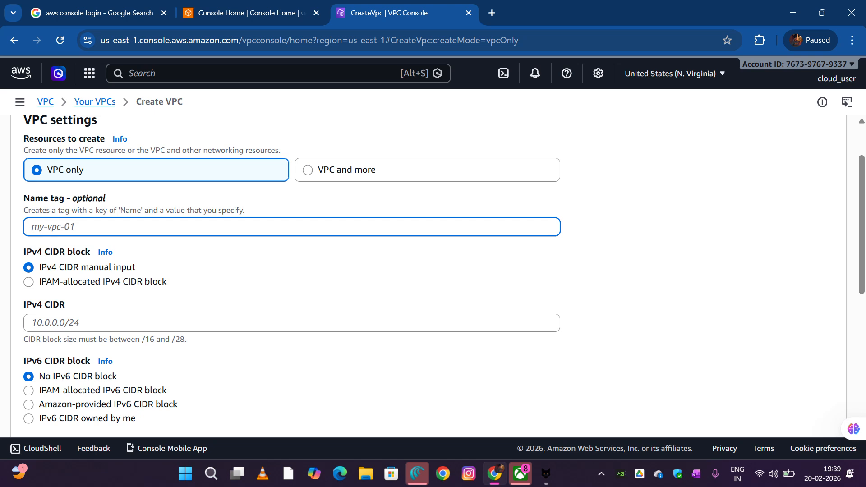
type("my-custom-vpc")
Set the VPC's manually entered IPv4 CIDR to 10.0.0.0/16
scroll(288, 270, "down", 3)
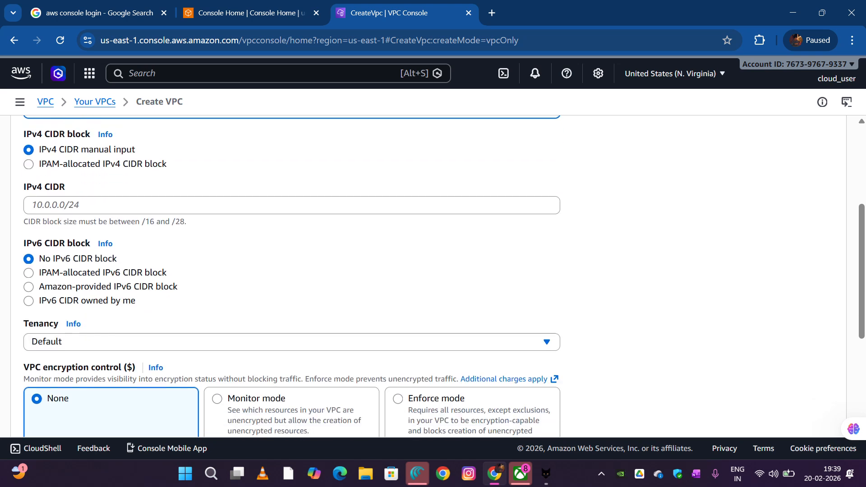
left_click(291, 205)
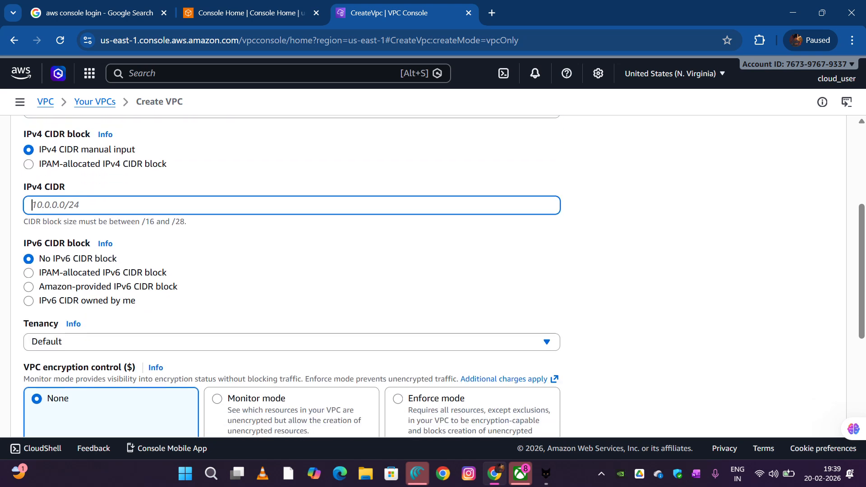
type("10.0.0.0/16")
Review the remaining VPC settings, keep their defaults, and create the VPC
scroll(437, 276, "down", 2)
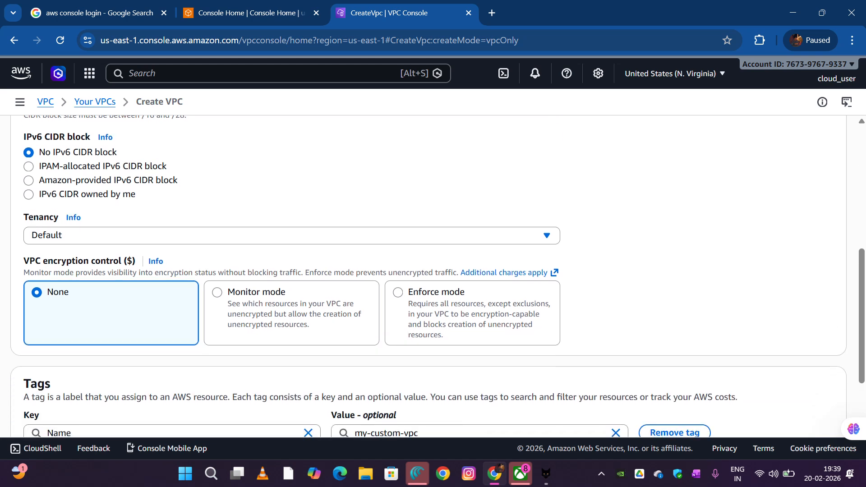
scroll(437, 276, "down", 2)
scroll(437, 276, "up", 5)
scroll(437, 276, "up", 2)
scroll(437, 276, "down", 6)
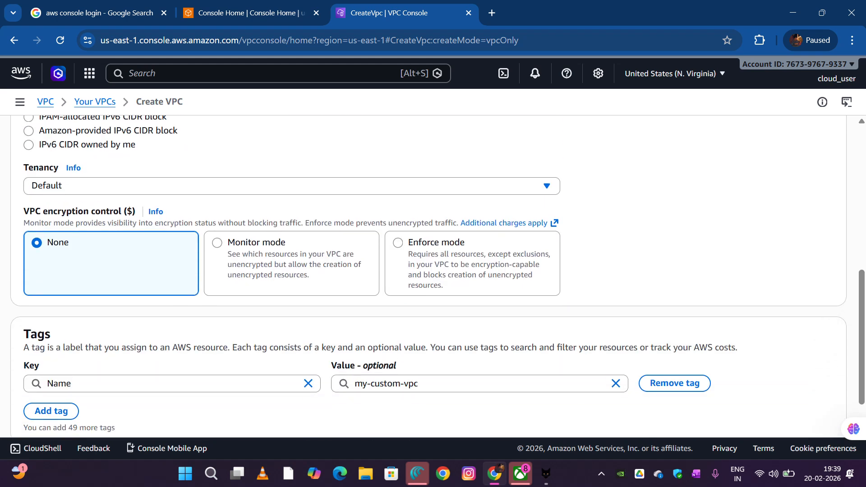
scroll(674, 384, "down", 1)
left_click(812, 413)
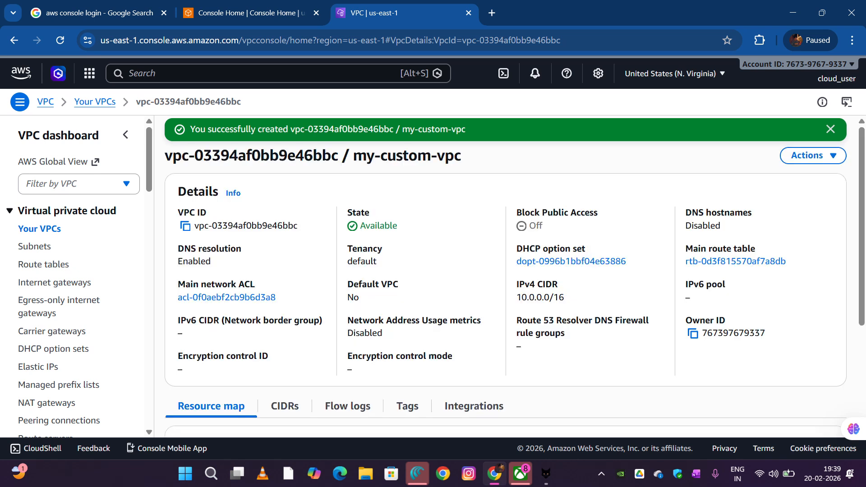
Start creating a subnet and choose my-custom-vpc as its VPC
left_click(35, 246)
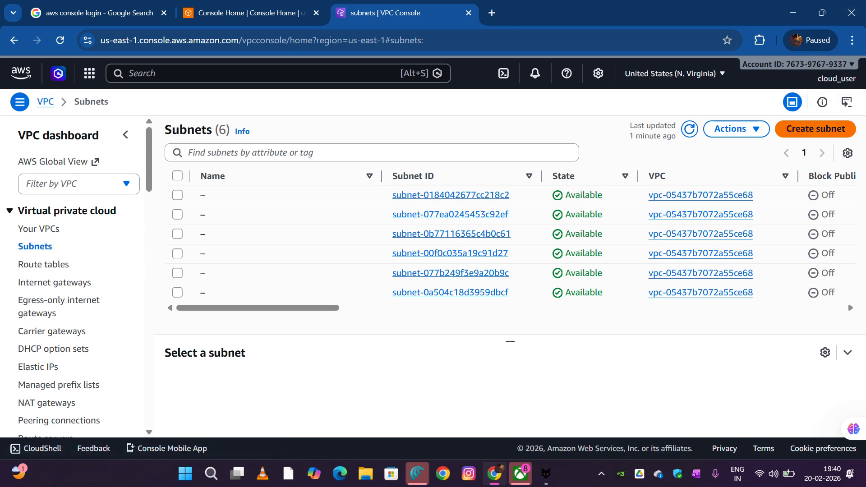
left_click(815, 129)
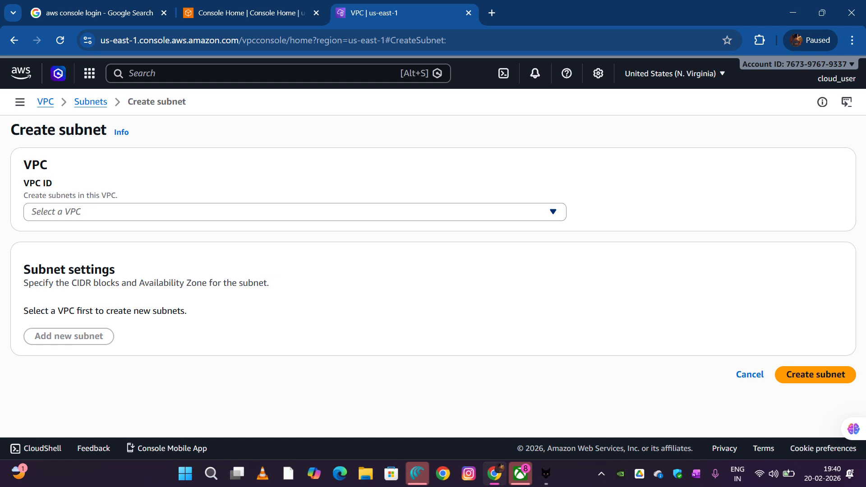
left_click(397, 212)
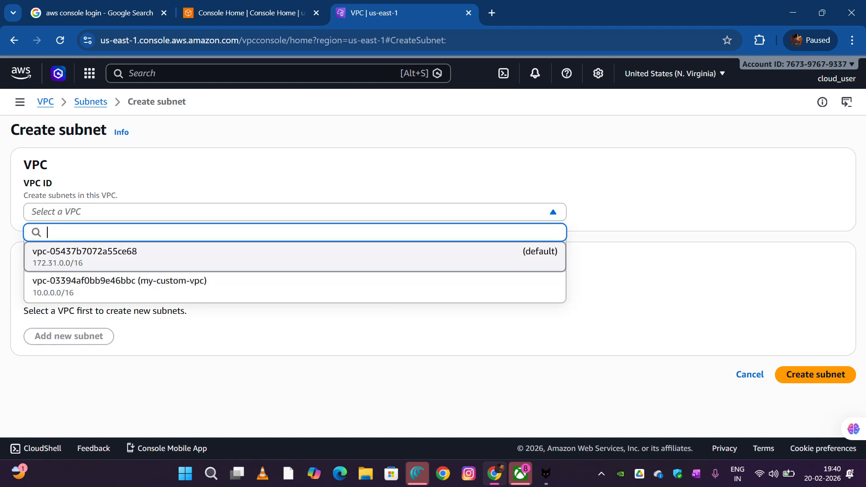
left_click(117, 287)
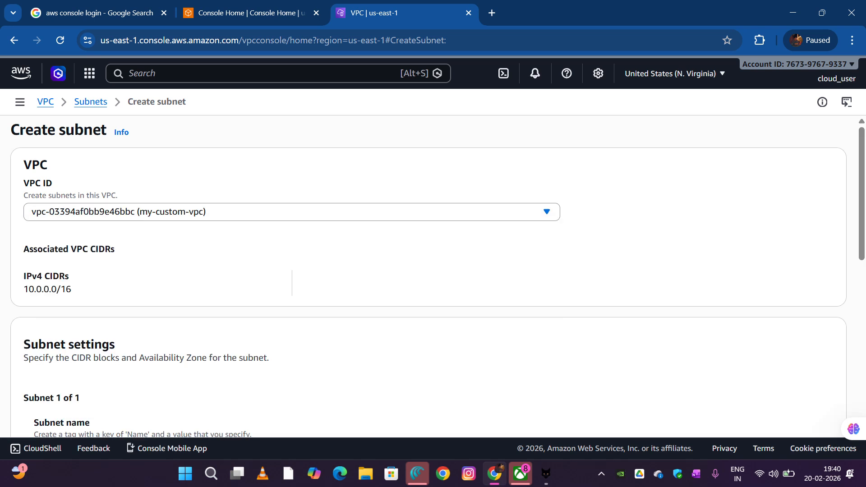
Name the first subnet public-subnet
scroll(428, 271, "down", 4)
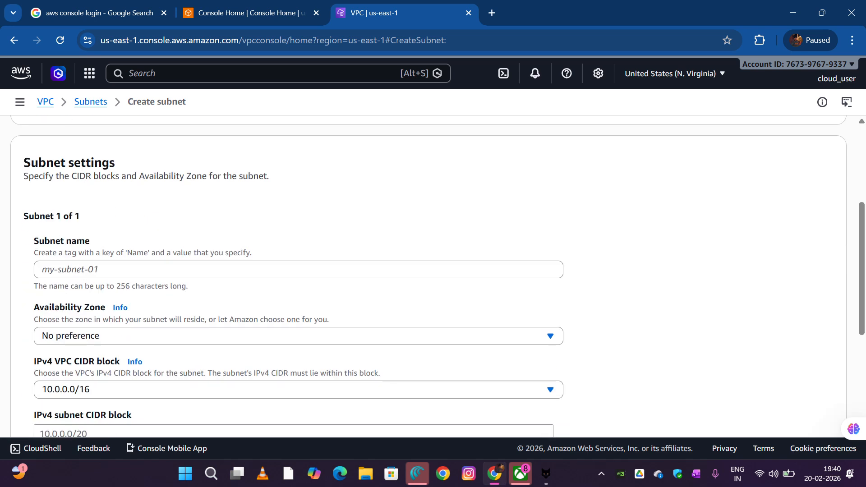
scroll(428, 270, "up", 3)
scroll(428, 270, "down", 3)
left_click(298, 270)
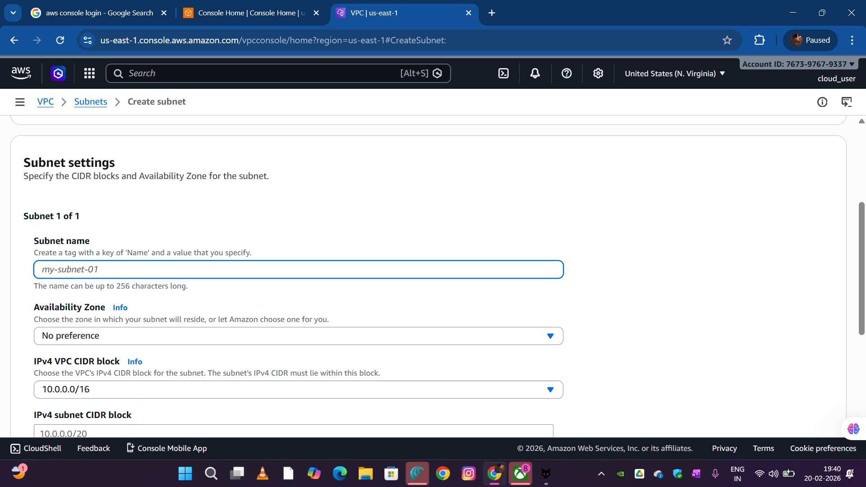
type("public -subnet")
Set the public subnet's Availability Zone to use1-az6 (us-east-1a)
scroll(443, 276, "down", 2)
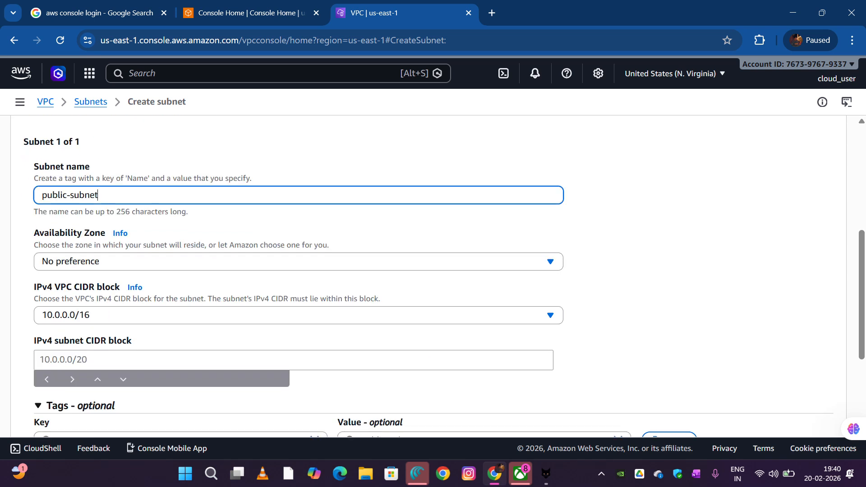
scroll(444, 276, "down", 1)
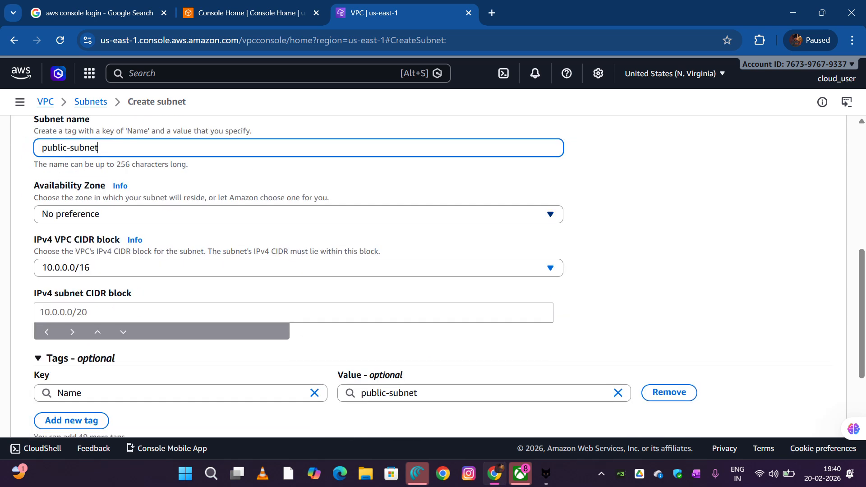
left_click(549, 213)
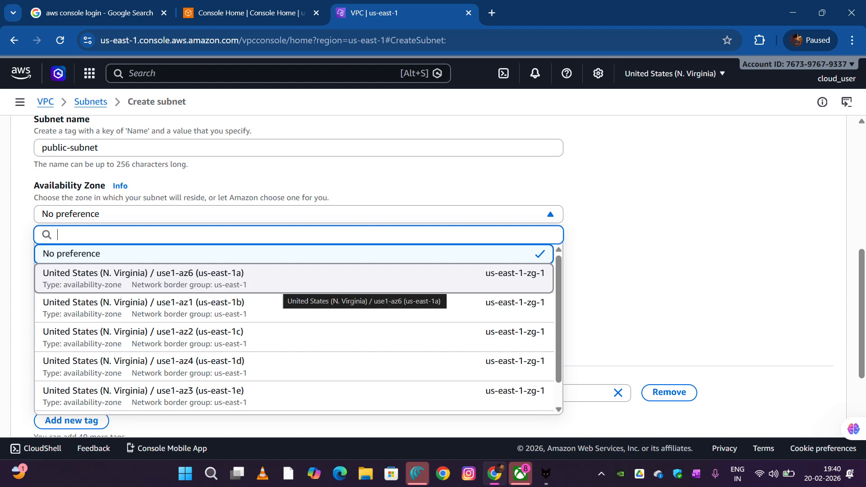
left_click(364, 279)
Set the public subnet's IPv4 subnet CIDR block to 10.0.0.0/24 and check the number of IPs it provides
scroll(433, 271, "down", 2)
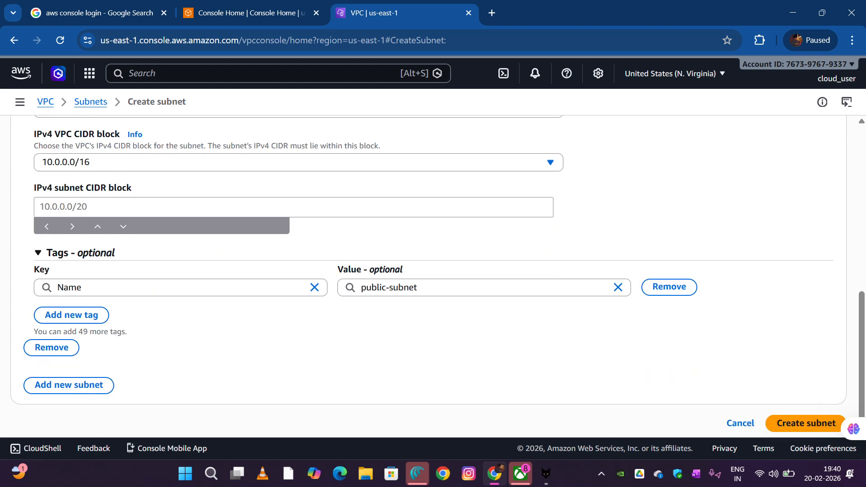
left_click(293, 207)
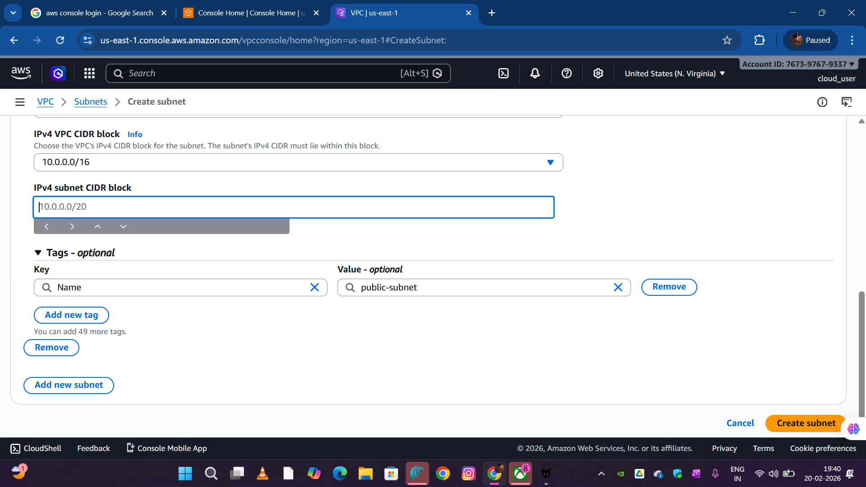
type("10.0.0.0/24")
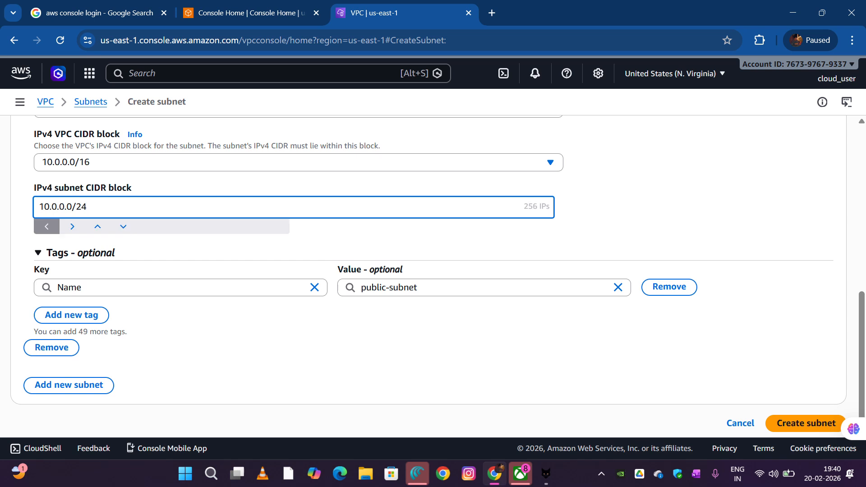
left_click_drag(527, 207, 546, 207)
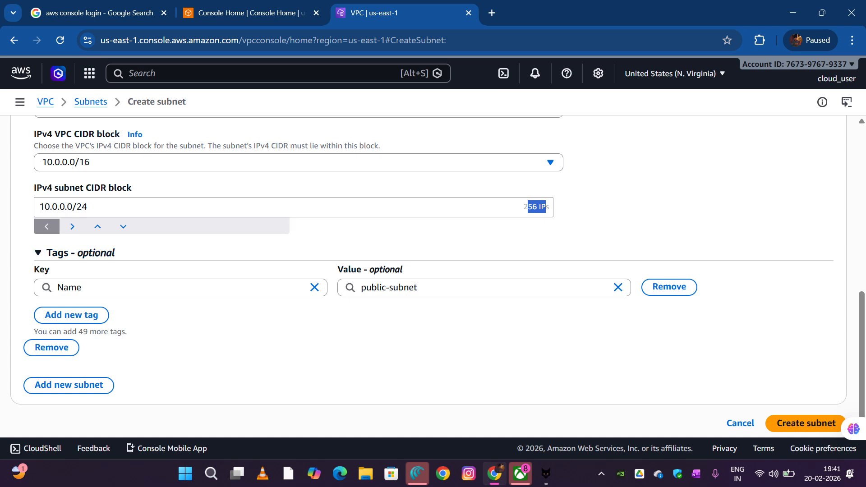
Add a second subnet to the form and name it private-subnet
scroll(437, 274, "down", 1)
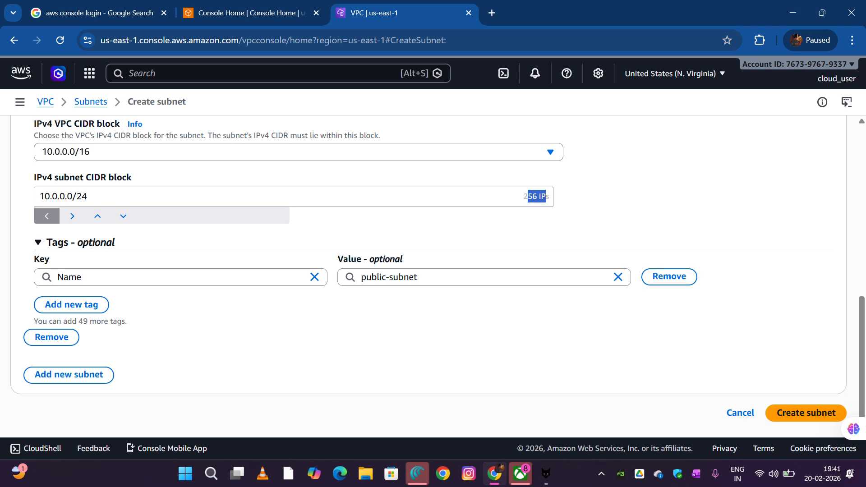
scroll(428, 276, "up", 2)
scroll(428, 276, "down", 2)
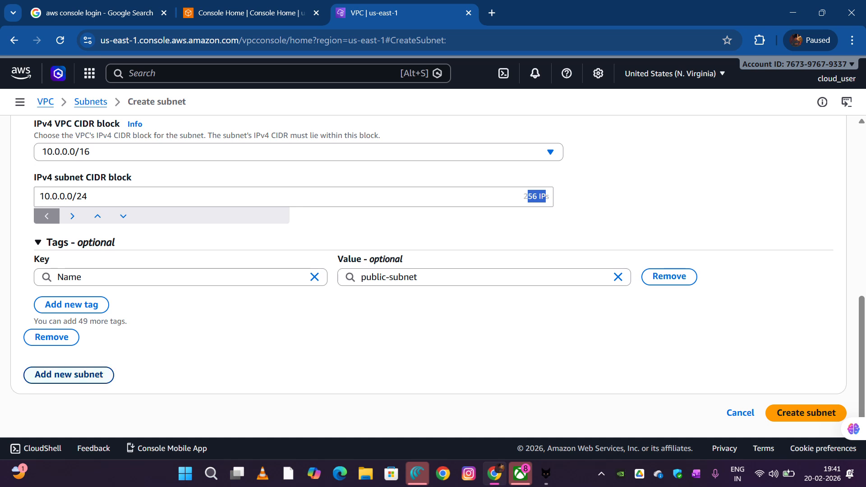
left_click(69, 375)
scroll(428, 276, "down", 5)
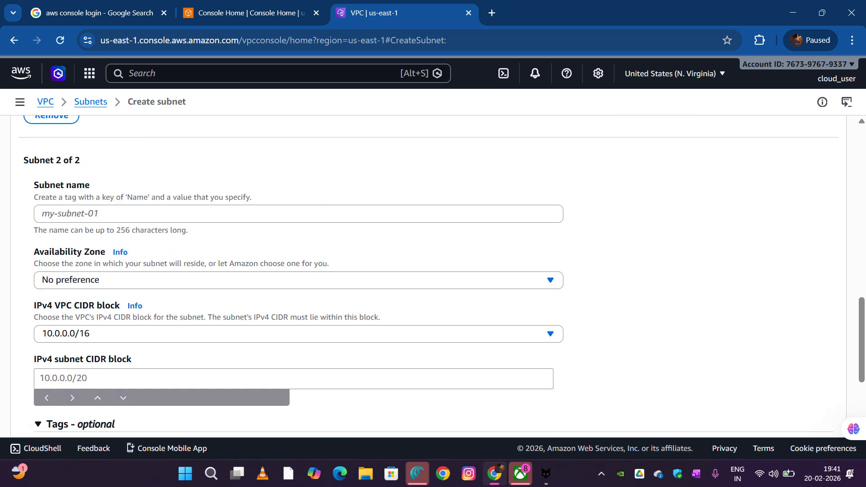
left_click(135, 213)
type("p")
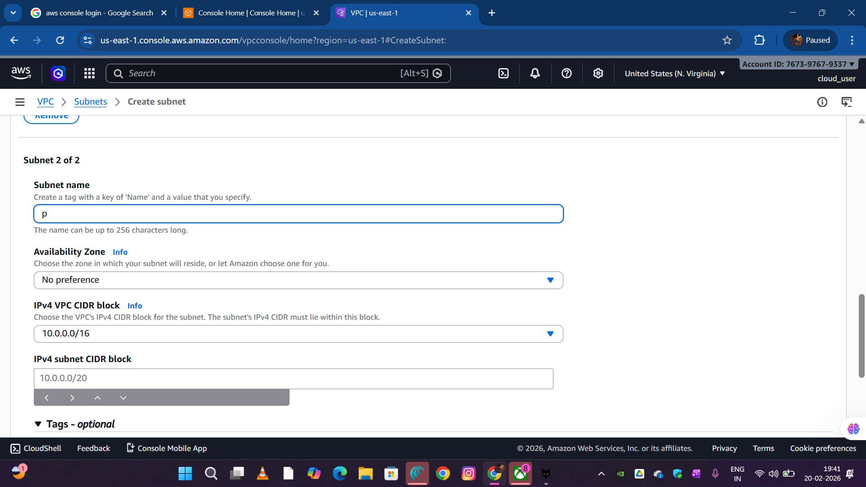
type("rivate-")
type("subnet")
Set the private subnet's Availability Zone to use1-az1 (us-east-1b)
scroll(297, 280, "down", 2)
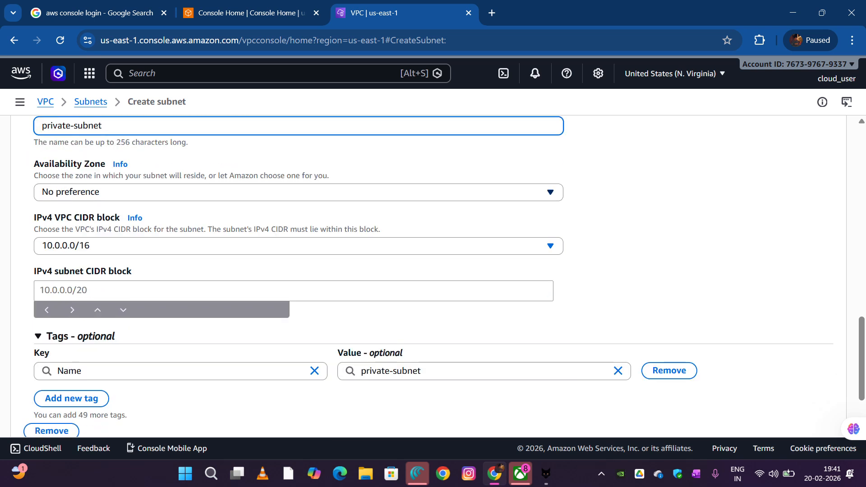
left_click(298, 192)
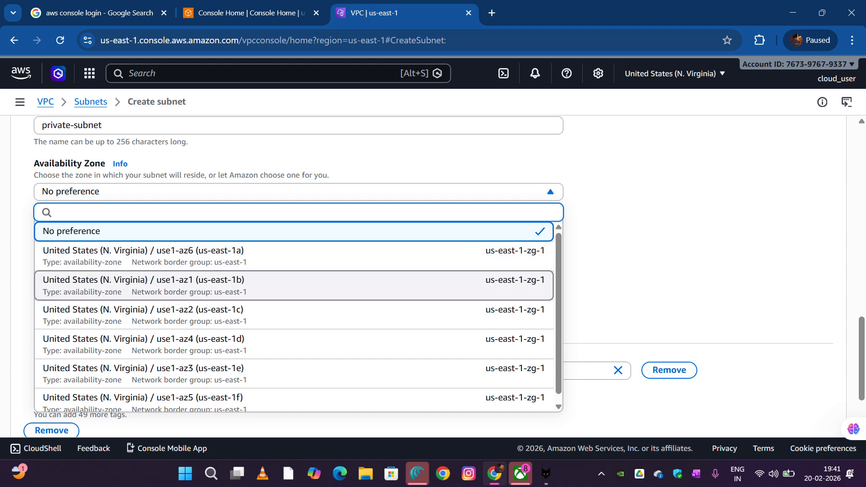
left_click(293, 286)
scroll(433, 271, "down", 2)
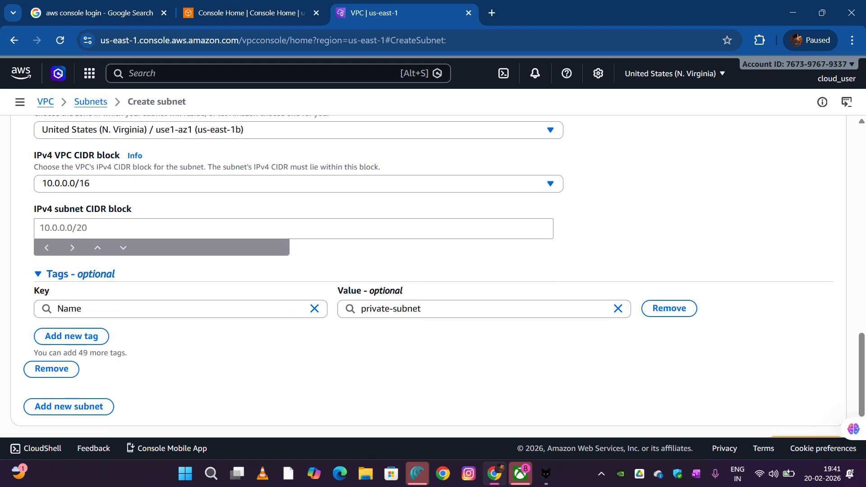
Set the private subnet's IPv4 subnet CIDR block to 10.0.1.0/24 and review the form's remaining fields
left_click(293, 229)
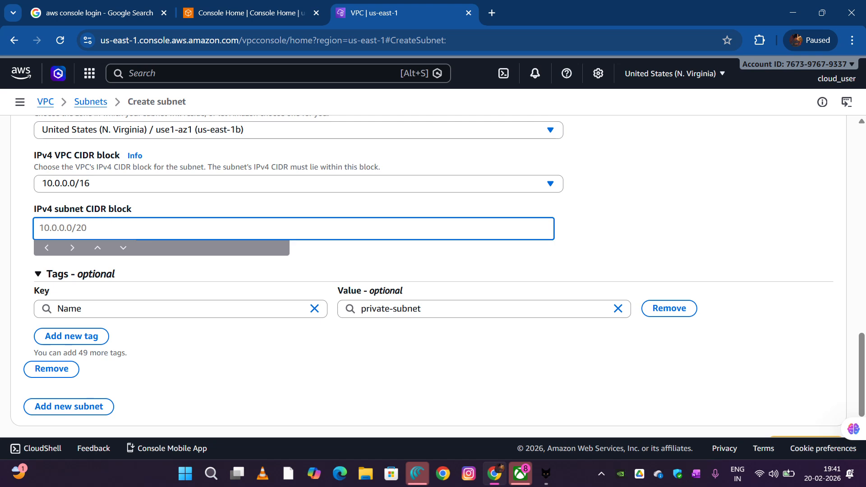
type("10.0.1.0")
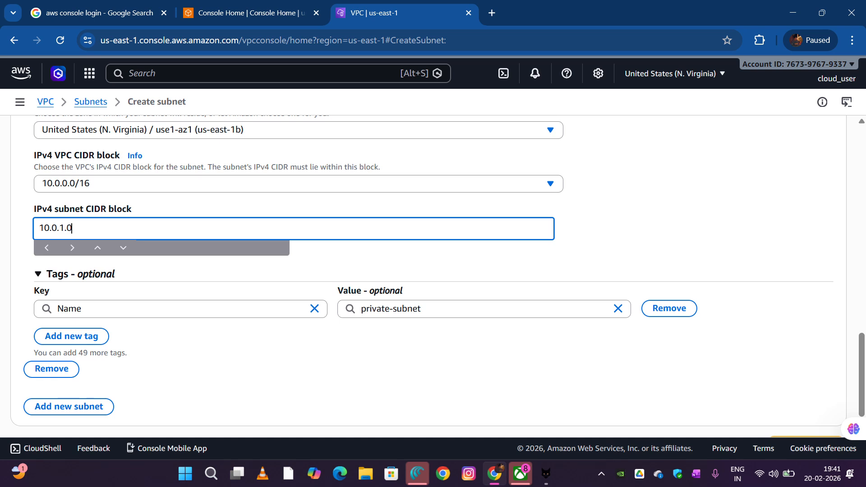
scroll(433, 270, "up", 1)
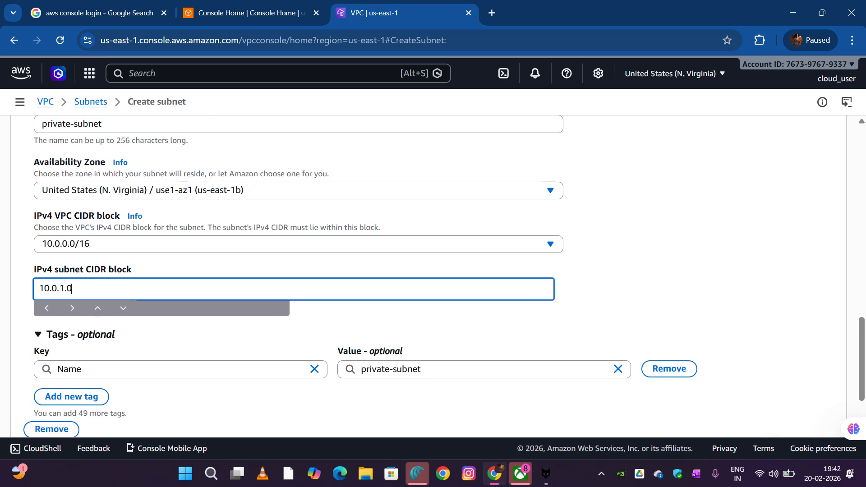
scroll(433, 271, "up", 1)
scroll(433, 270, "down", 1)
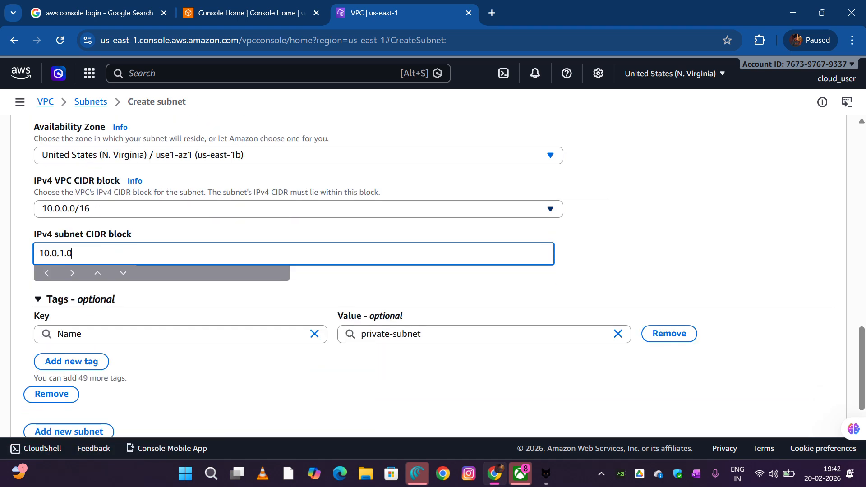
type("/2")
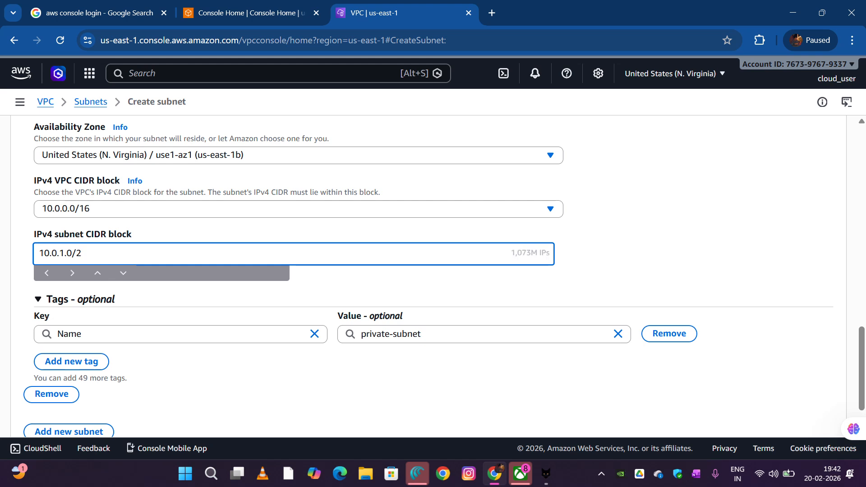
type("4")
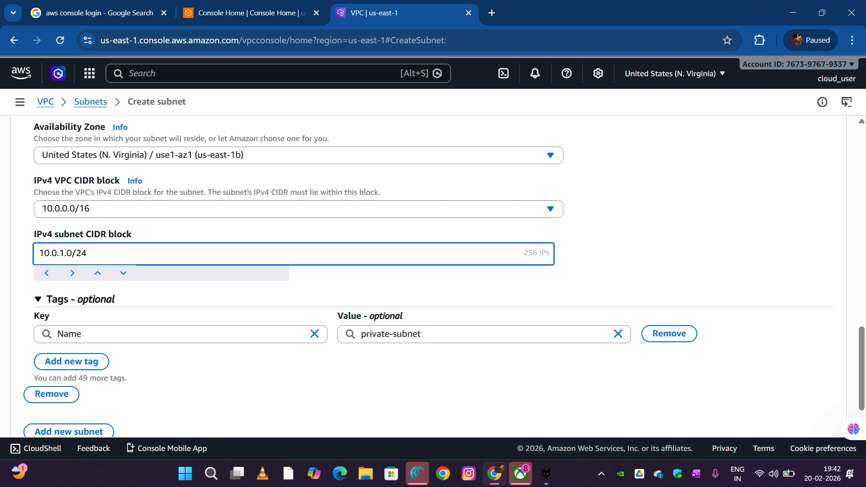
scroll(437, 276, "down", 1)
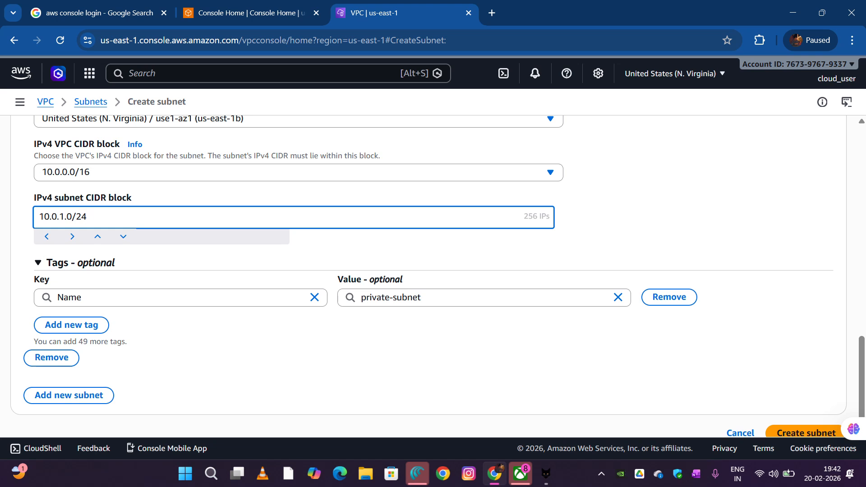
scroll(433, 275, "down", 1)
scroll(433, 275, "up", 5)
scroll(433, 275, "down", 3)
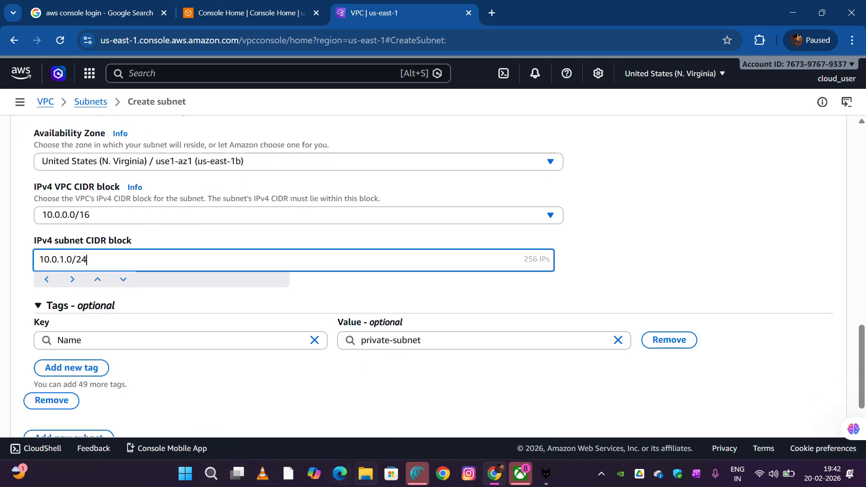
Switch to Excel and open the recent CIDR workbook from the DevOps folder
left_click(211, 473)
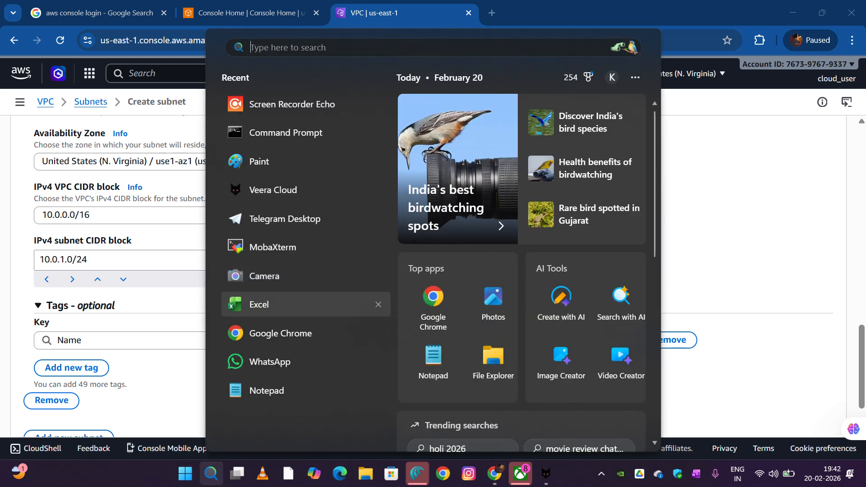
left_click(271, 305)
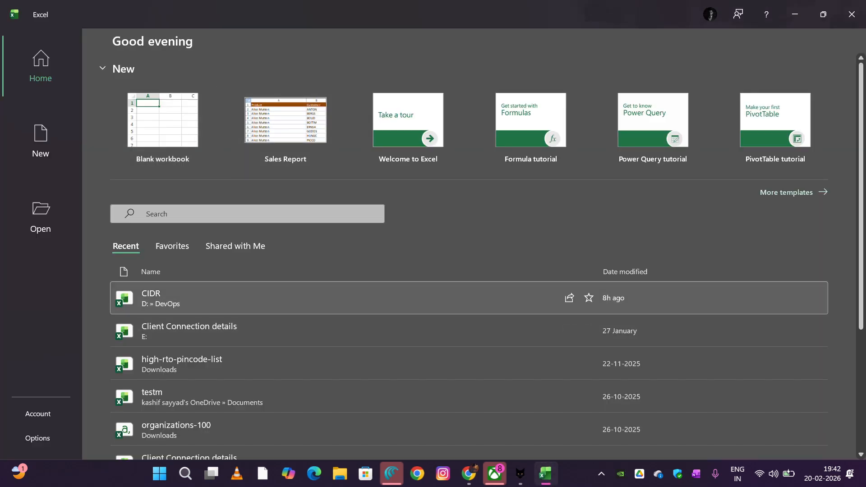
left_click(270, 297)
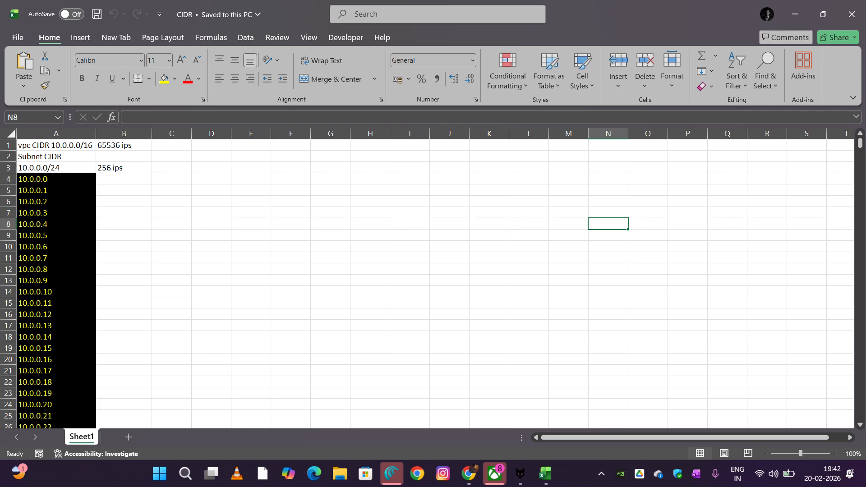
Examine the address lists in Sheet1 to compare the 10.0.0.x range in column A with the 10.0.1.x range in column B
scroll(426, 278, "down", 20)
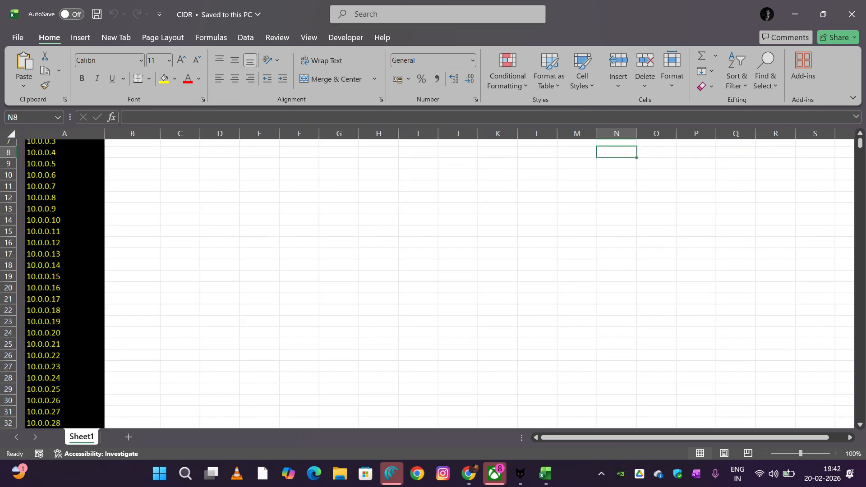
scroll(426, 278, "down", 20)
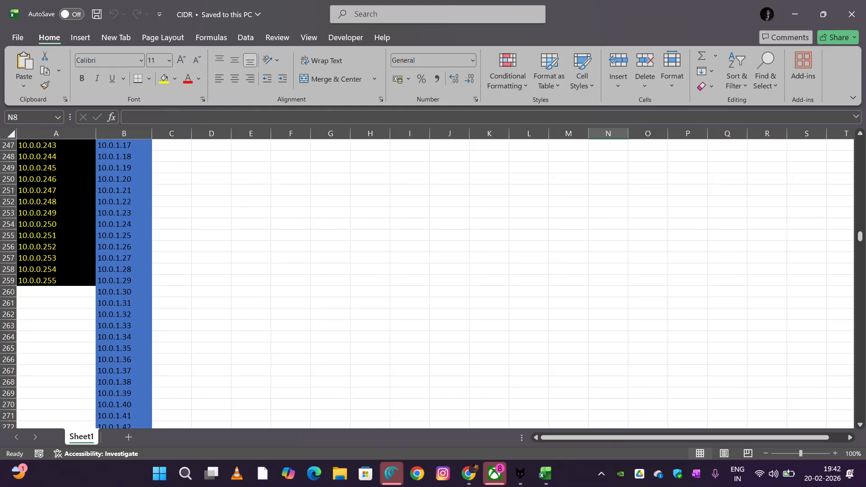
scroll(427, 283, "up", 10)
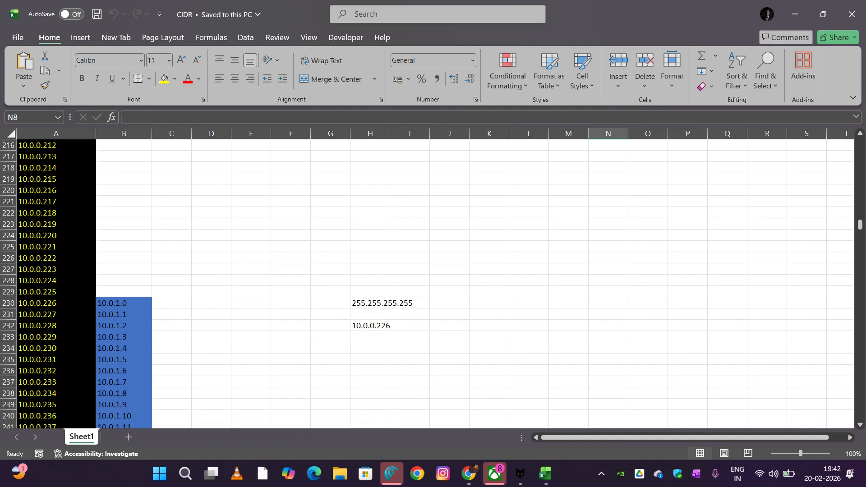
scroll(426, 283, "down", 2)
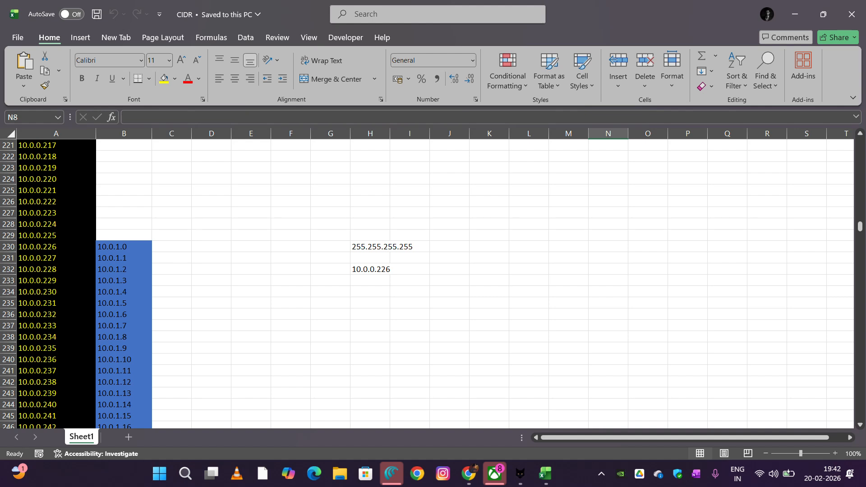
scroll(427, 283, "down", 20)
left_click(80, 37)
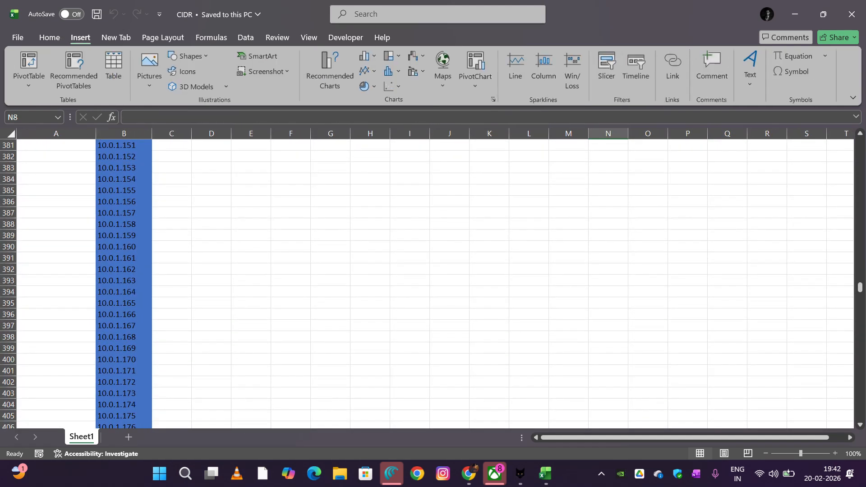
left_click(309, 37)
scroll(426, 283, "down", 20)
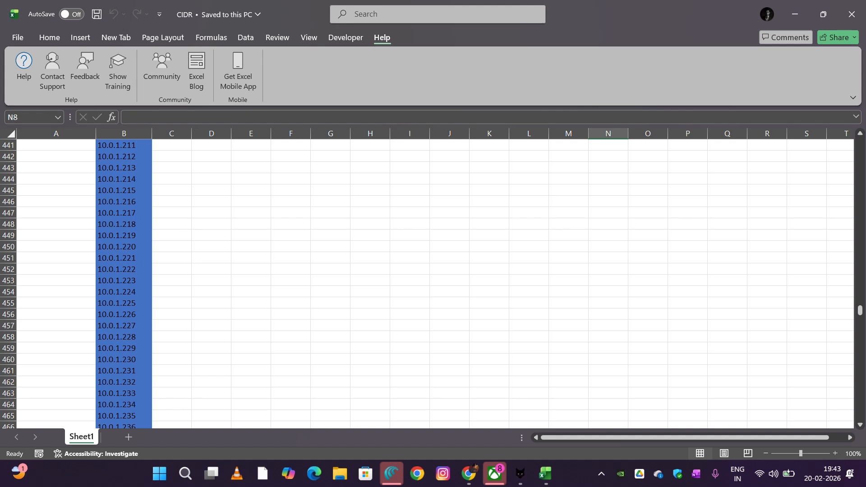
Examine where the 10.0.1.x range ends and highlight the addresses from 10.0.2.0 onward in column C, then close Excel
left_click_drag(860, 310, 860, 320)
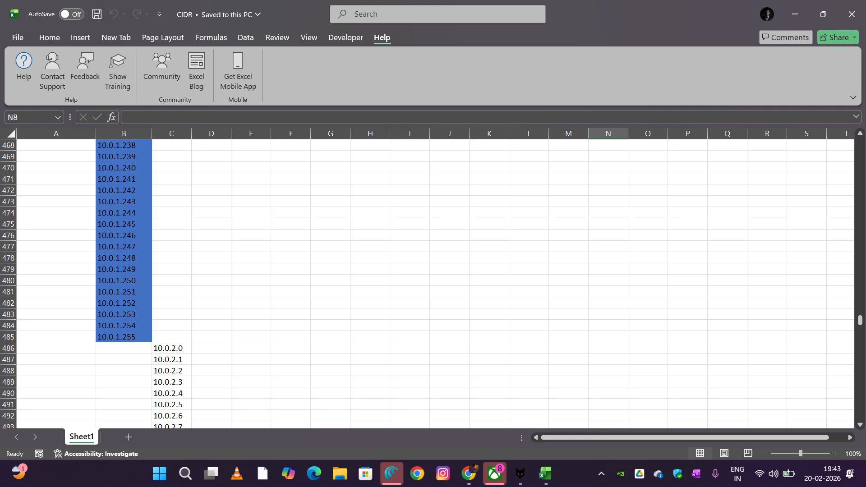
scroll(432, 278, "down", 2)
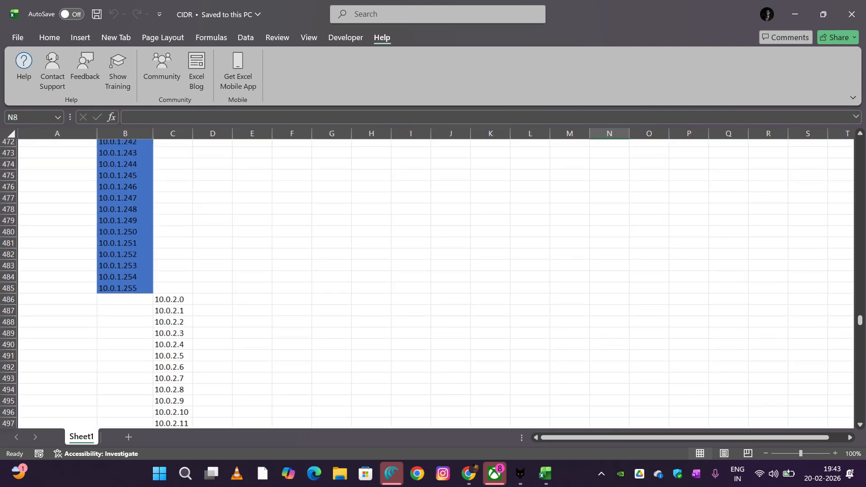
scroll(433, 278, "down", 3)
left_click_drag(171, 212, 171, 269)
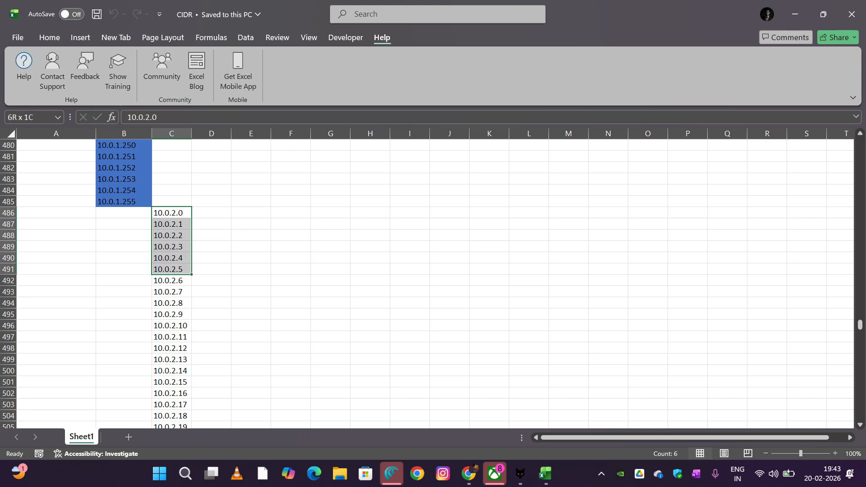
left_click_drag(171, 269, 191, 406)
left_click(369, 281)
scroll(370, 281, "up", 20)
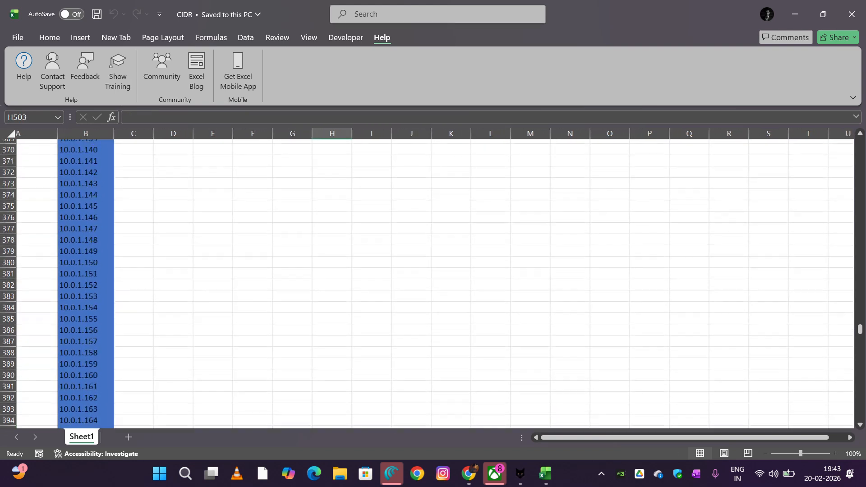
scroll(433, 284, "up", 10)
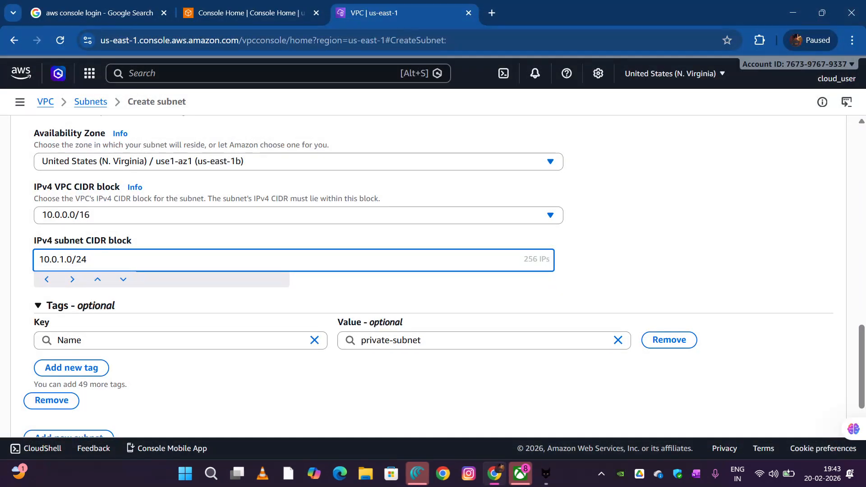
Review the private subnet's settings in the AWS console and create both subnets
scroll(433, 275, "down", 2)
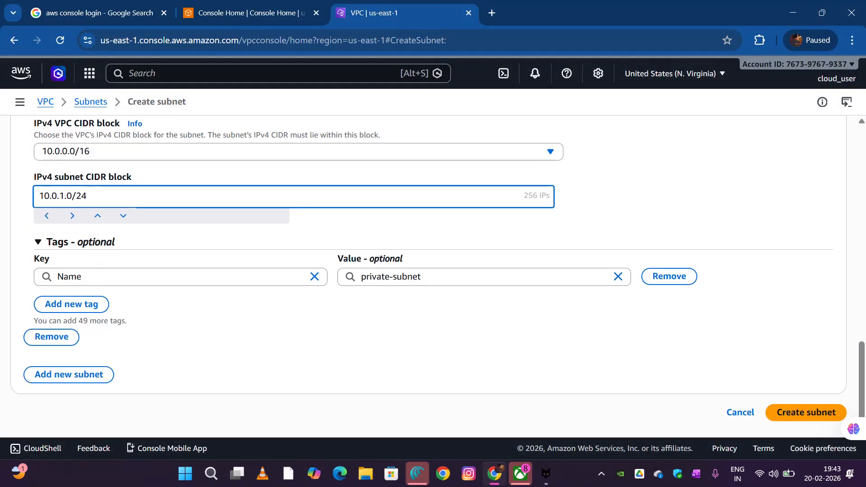
scroll(433, 276, "up", 5)
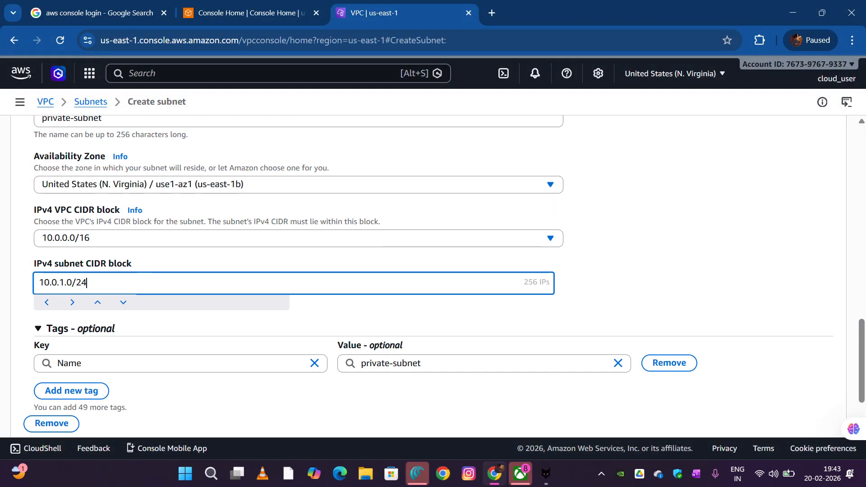
scroll(433, 275, "down", 5)
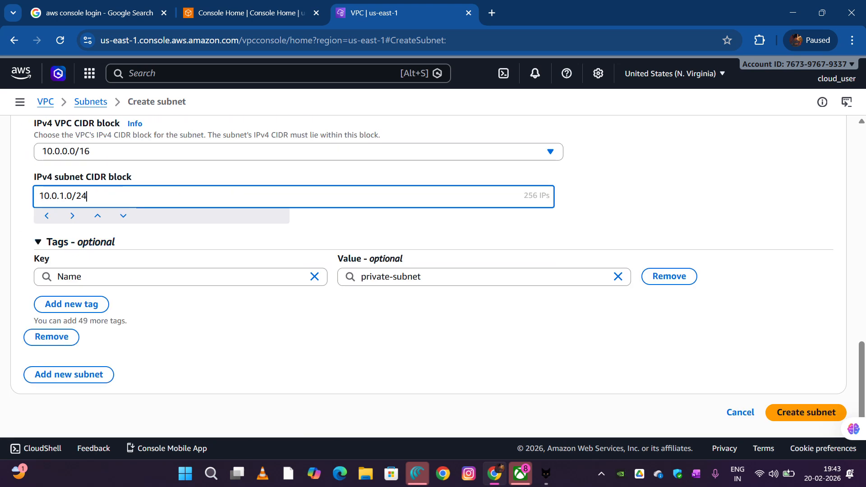
left_click(805, 413)
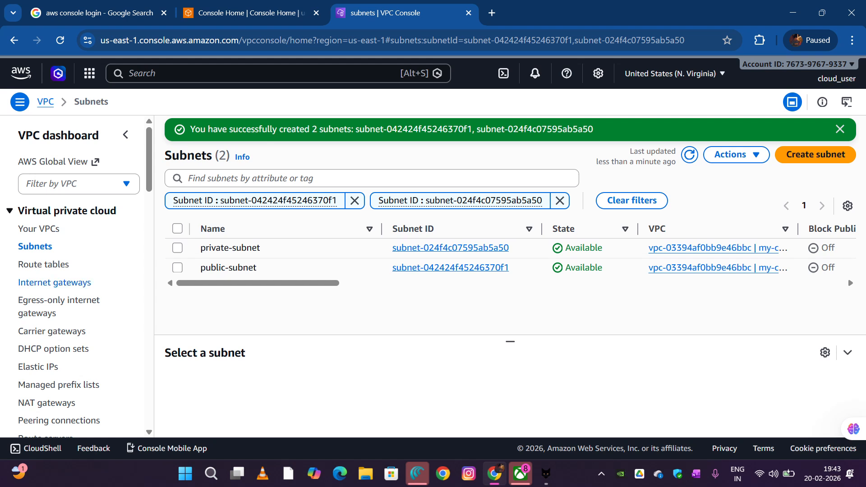
Create an internet gateway with the name tag my-igw
left_click(55, 282)
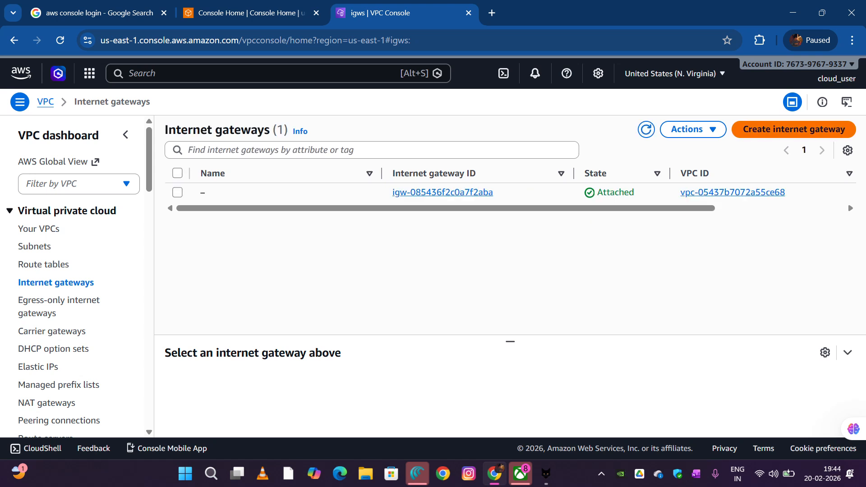
left_click(793, 129)
left_click(295, 226)
type("my")
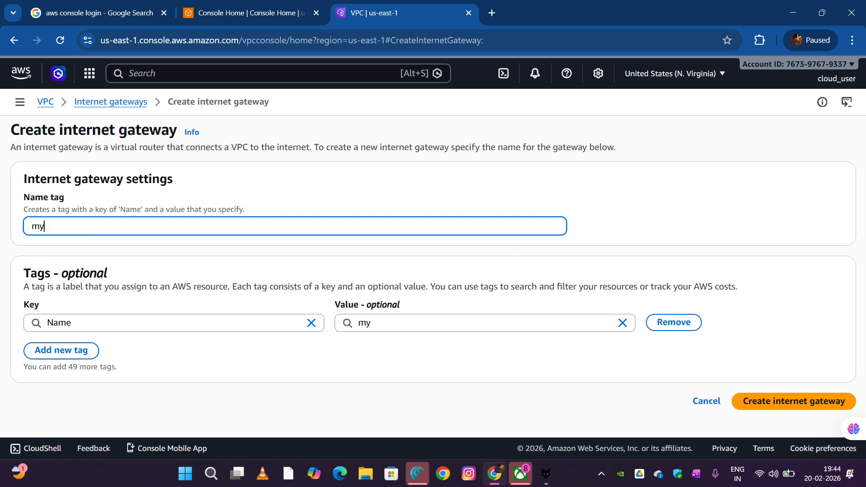
type("-igw")
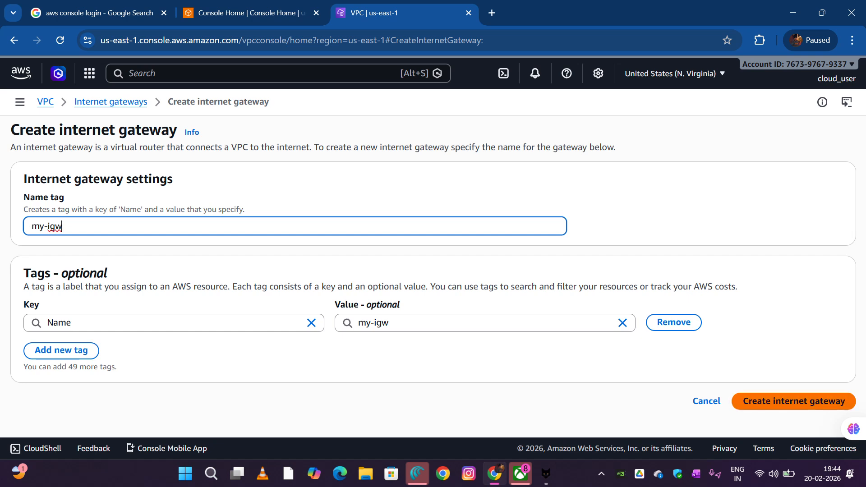
left_click(793, 401)
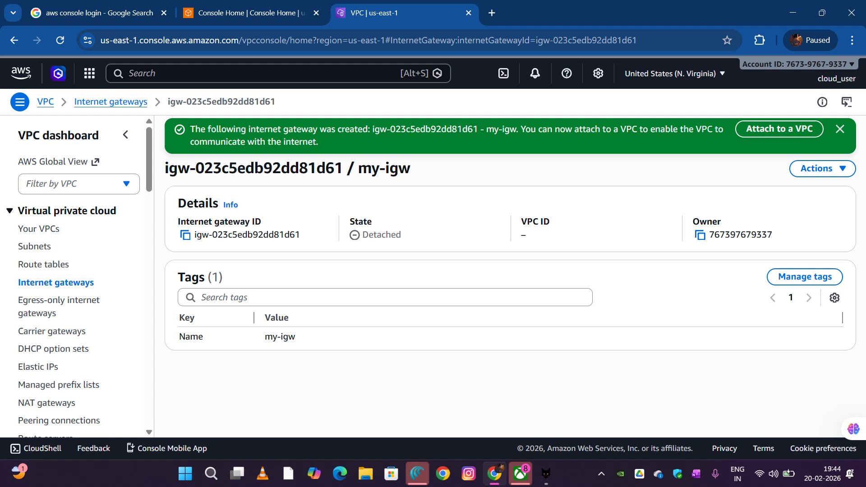
Attach the internet gateway my-igw to my-custom-vpc
left_click(56, 282)
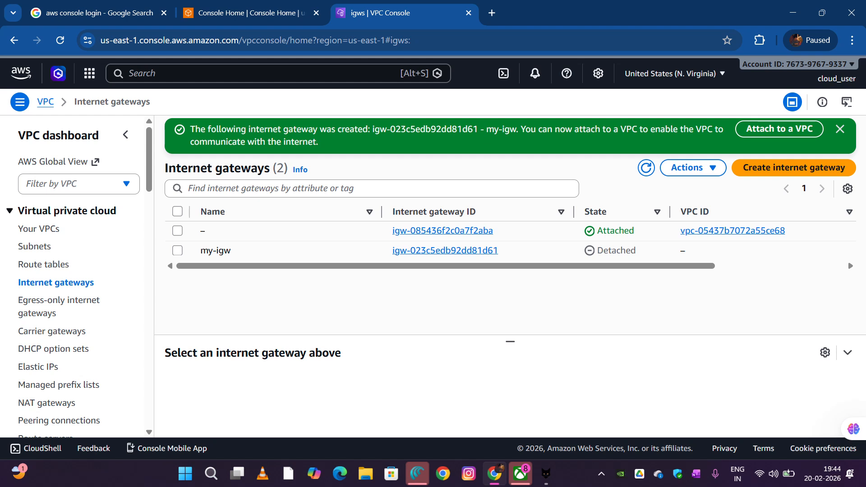
left_click(177, 250)
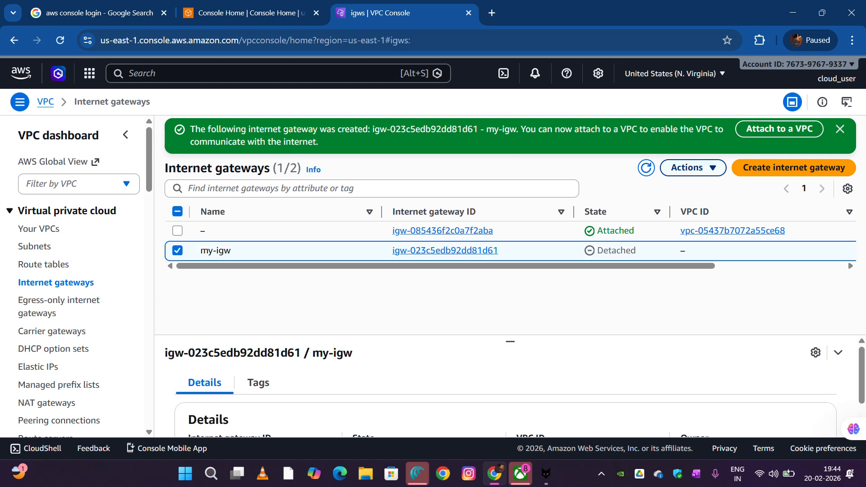
left_click(692, 167)
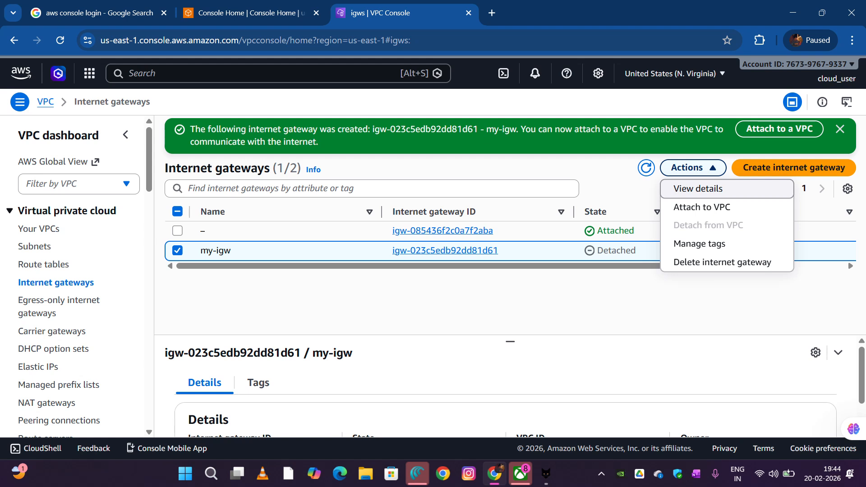
left_click(702, 207)
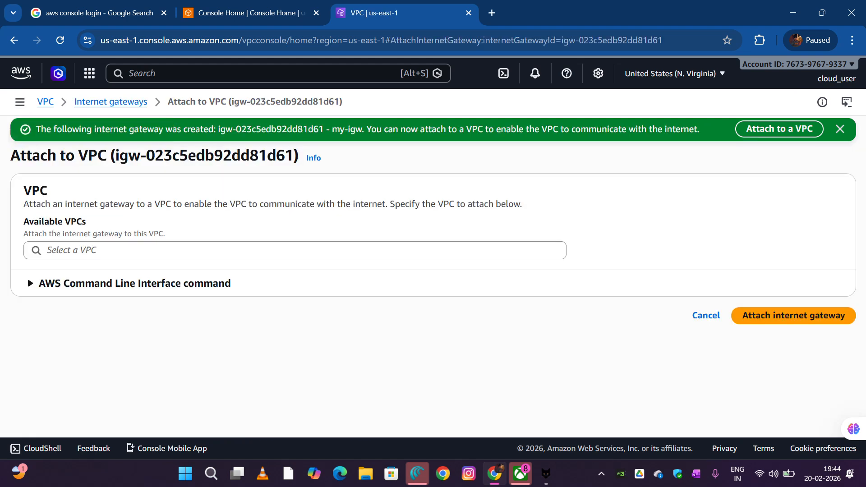
left_click(172, 250)
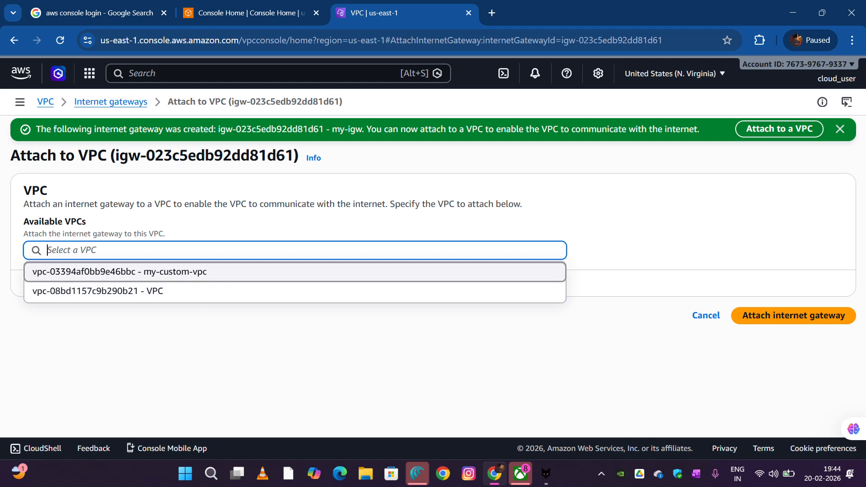
left_click(120, 272)
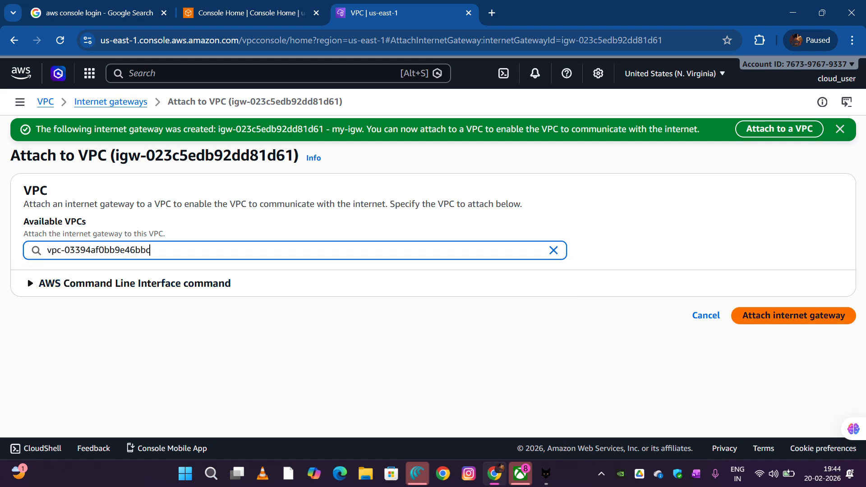
left_click(793, 316)
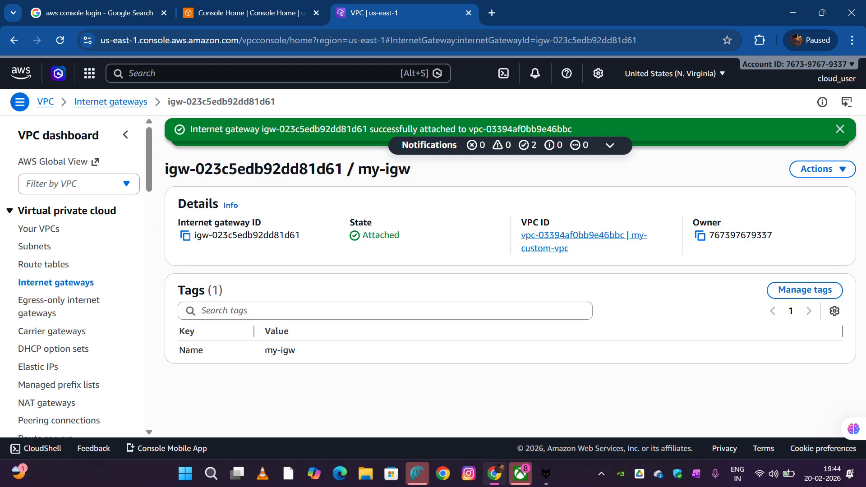
Find the route table that belongs to my-custom-vpc and open its details
scroll(79, 283, "down", 2)
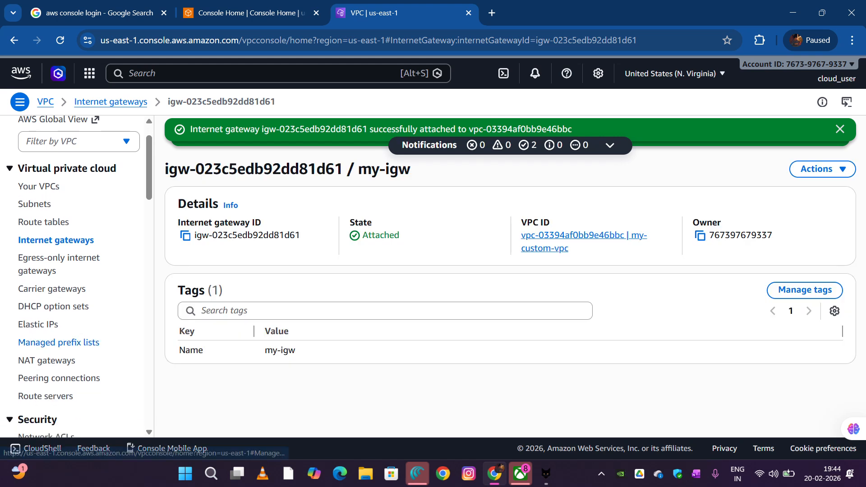
scroll(79, 283, "up", 2)
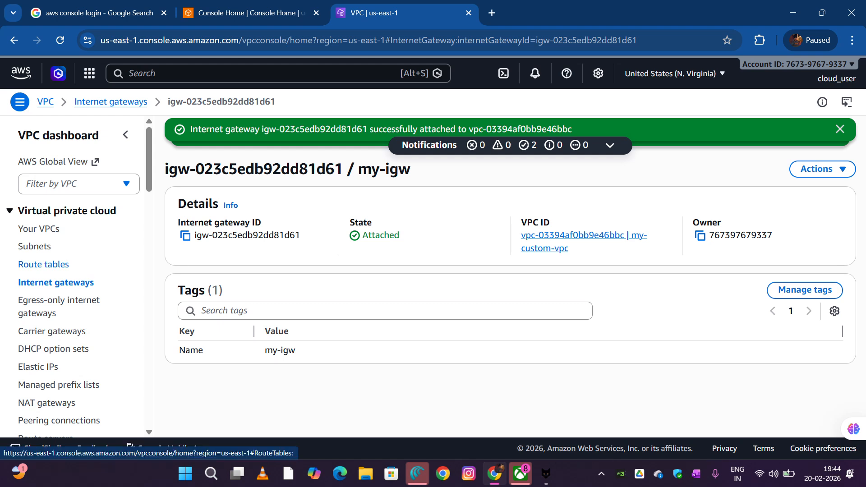
left_click(44, 264)
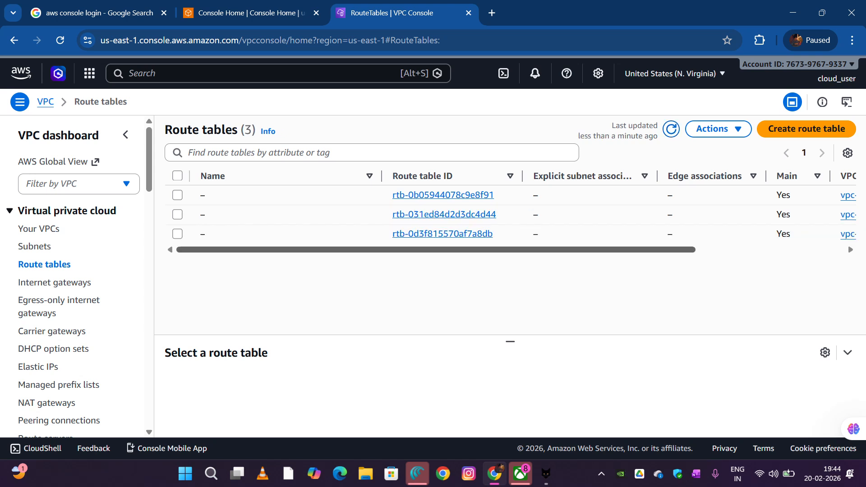
scroll(510, 211, "right", 5)
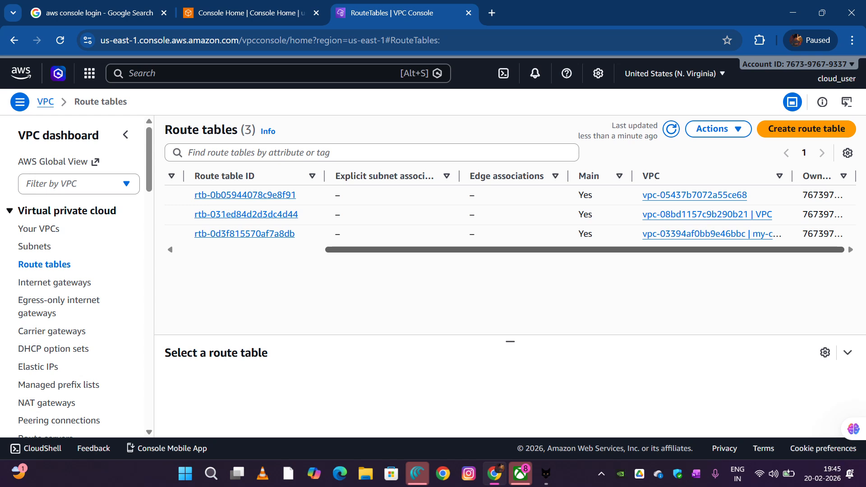
scroll(509, 212, "left", 5)
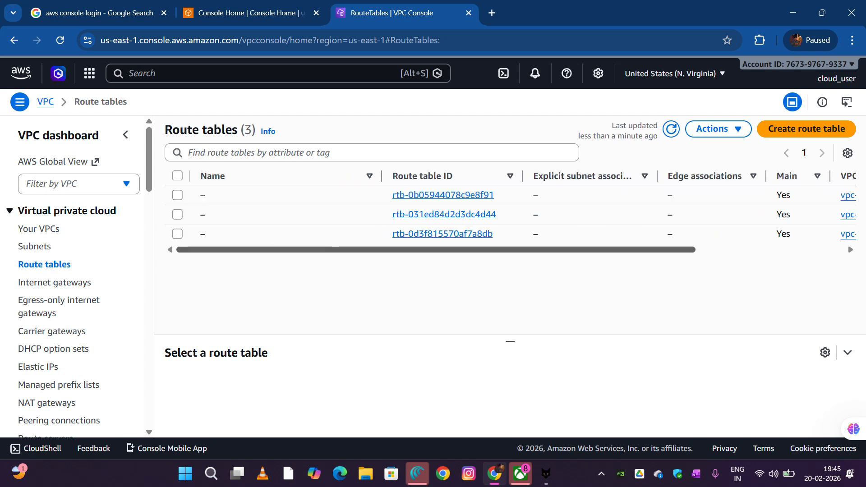
left_click(443, 233)
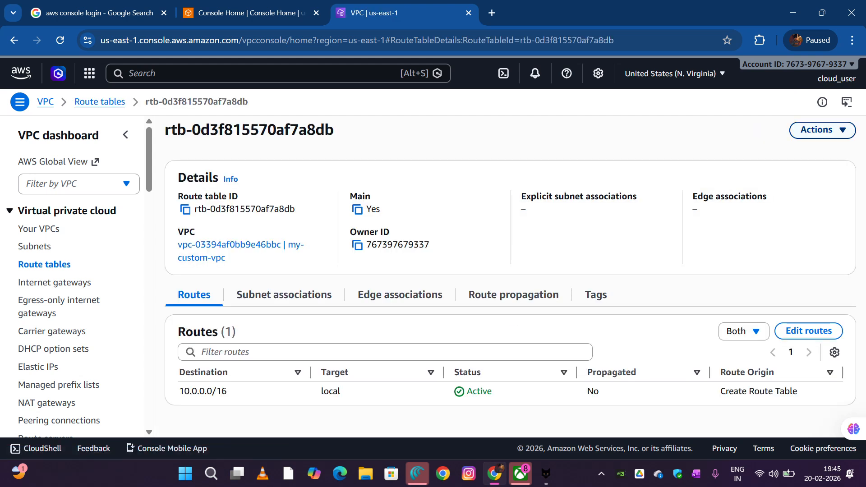
Add a route with destination 0.0.0.0/0 targeting the internet gateway my-igw and save the route changes
left_click(819, 130)
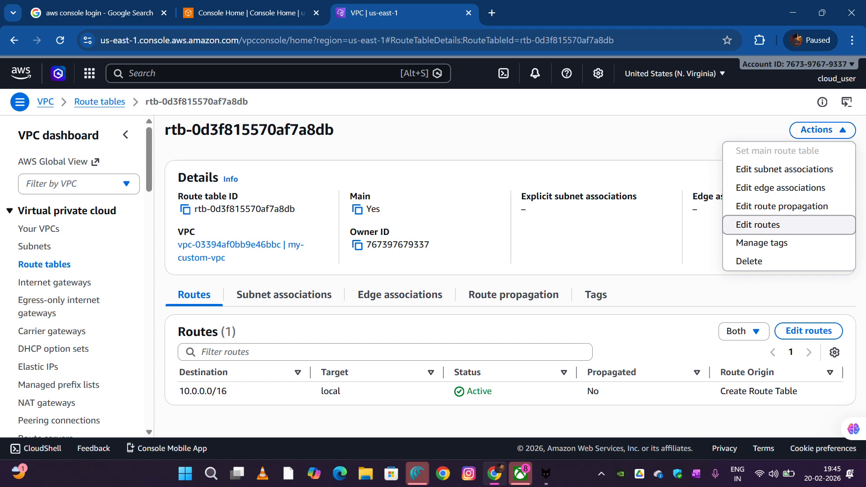
left_click(809, 331)
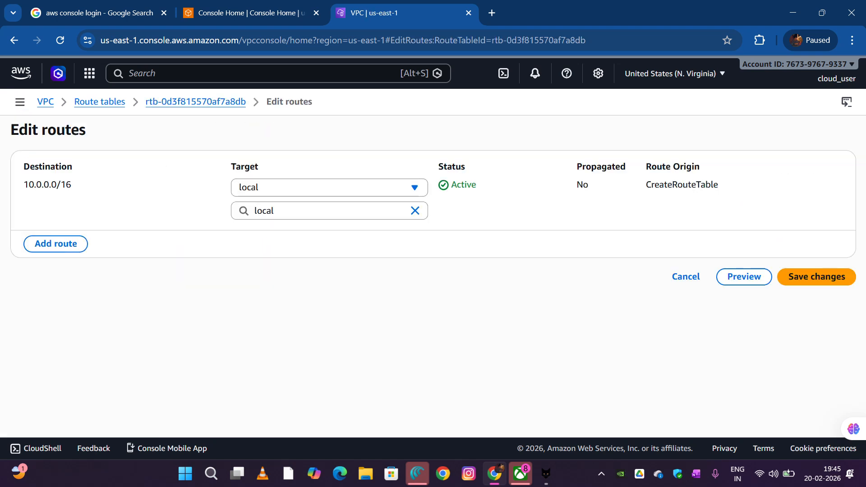
left_click(55, 243)
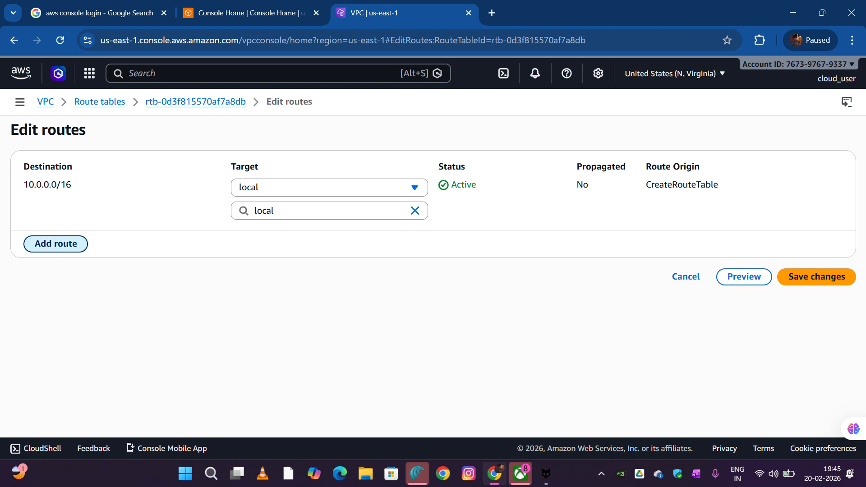
left_click(122, 234)
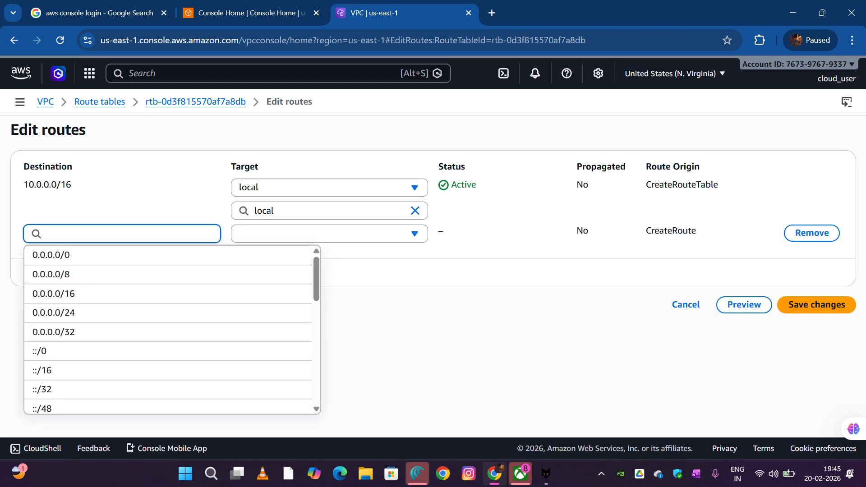
scroll(122, 330, "down", 1)
scroll(121, 330, "up", 1)
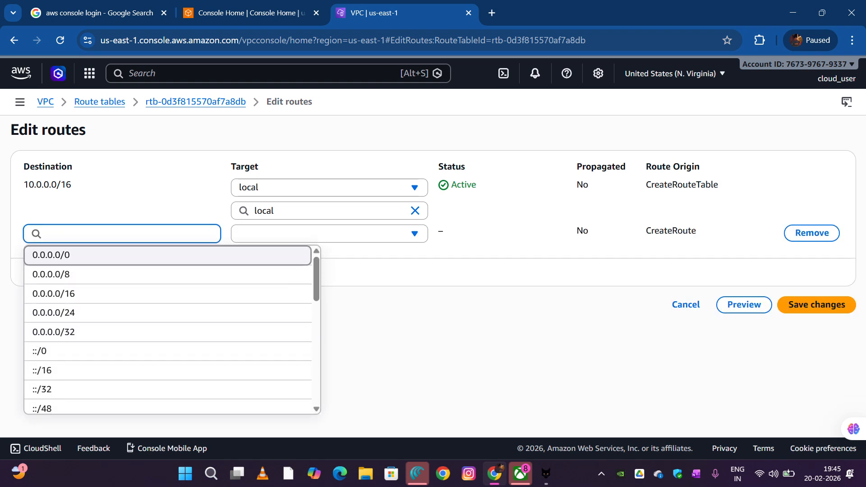
left_click(168, 255)
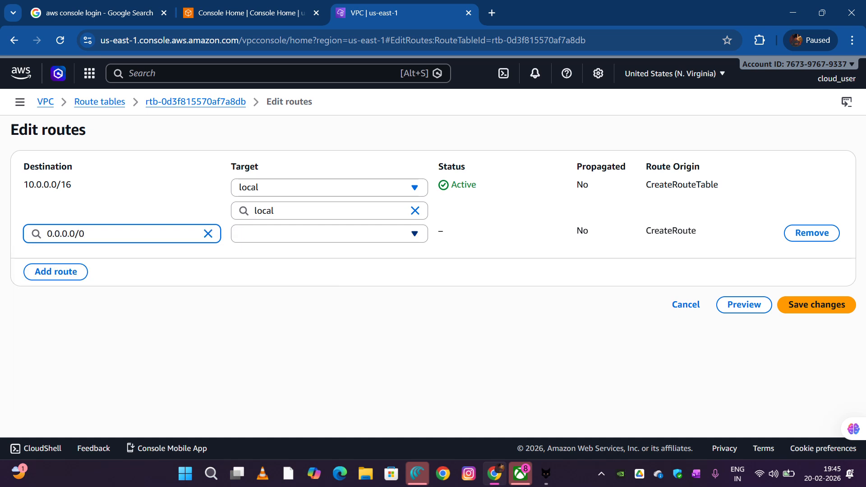
left_click(329, 234)
key("Return")
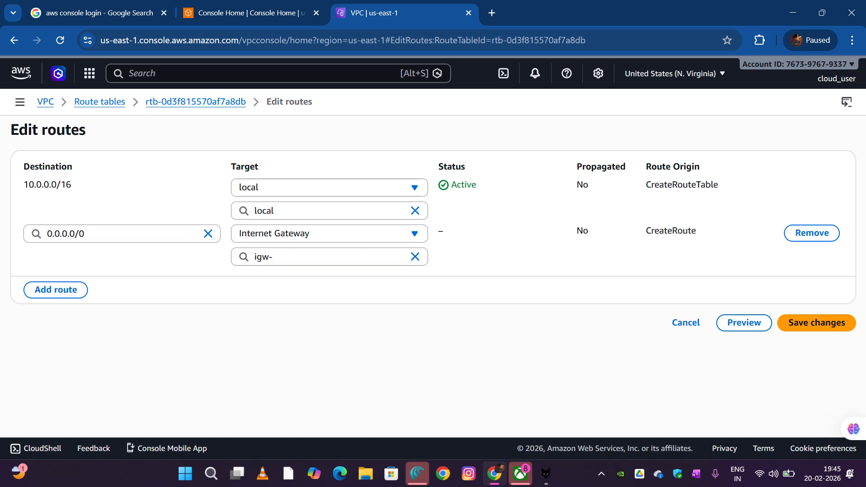
left_click(329, 257)
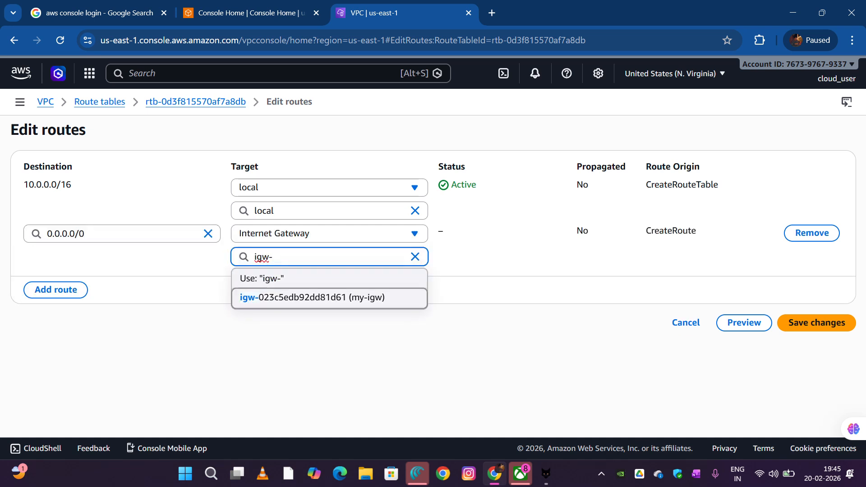
key("Return")
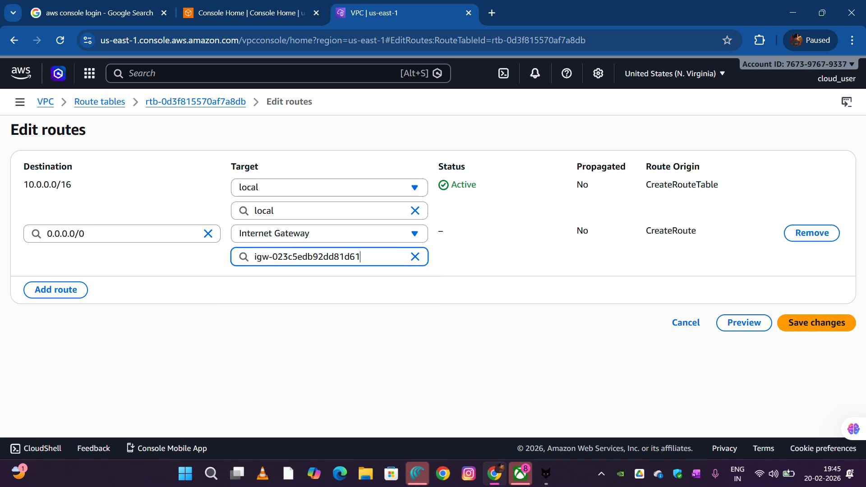
left_click(816, 323)
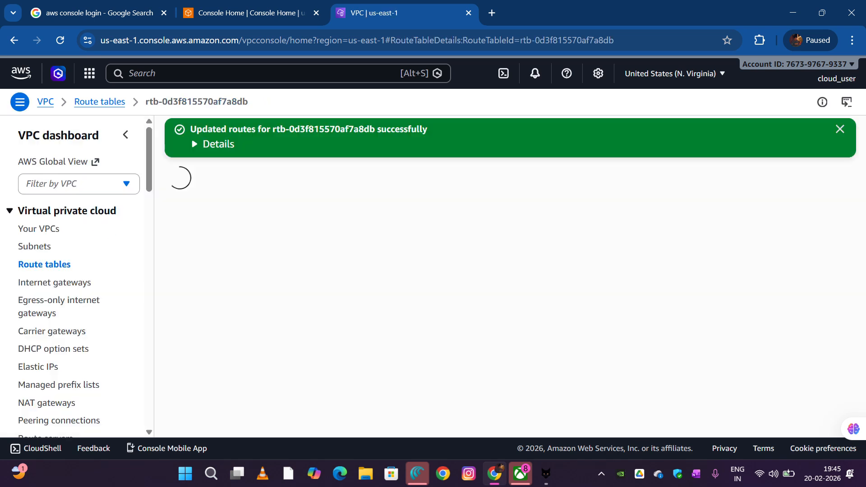
Explicitly associate public-subnet with my-custom-vpc's route table and save the association
scroll(505, 279, "down", 1)
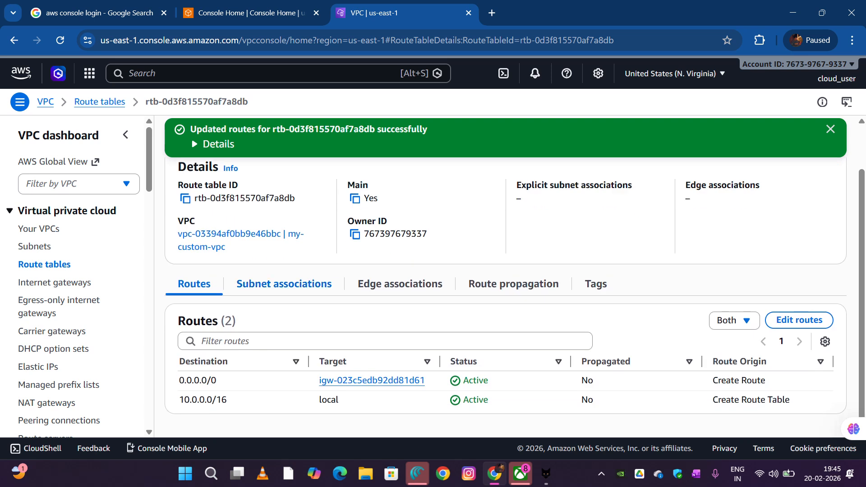
scroll(284, 283, "up", 1)
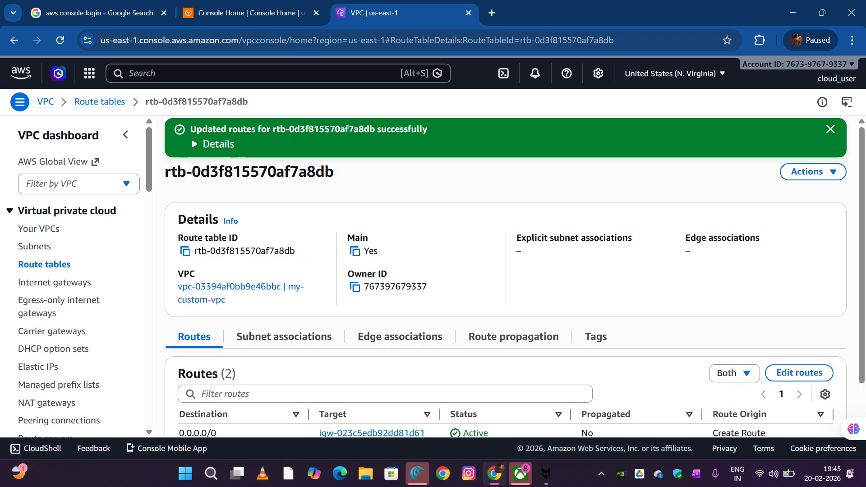
scroll(284, 283, "down", 1)
left_click(284, 289)
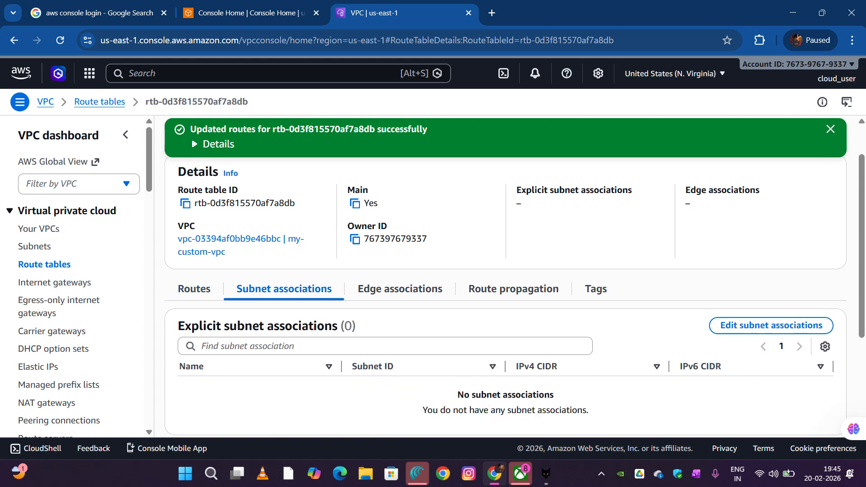
scroll(514, 297, "down", 2)
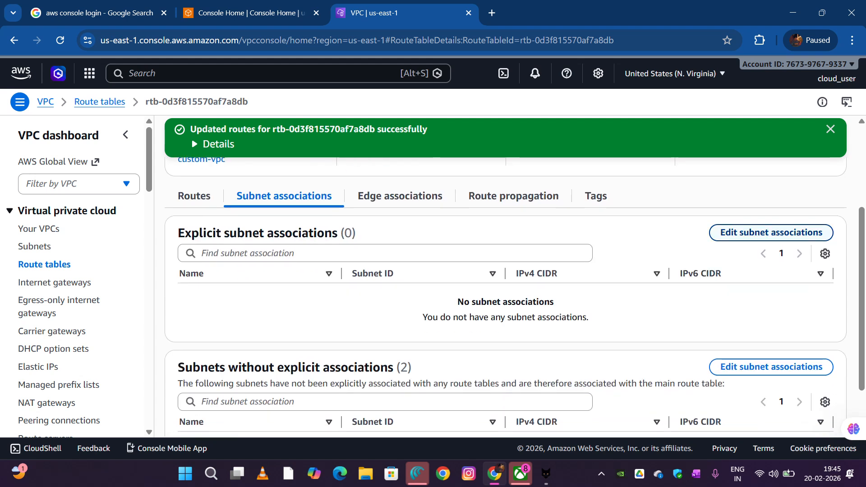
scroll(514, 296, "down", 1)
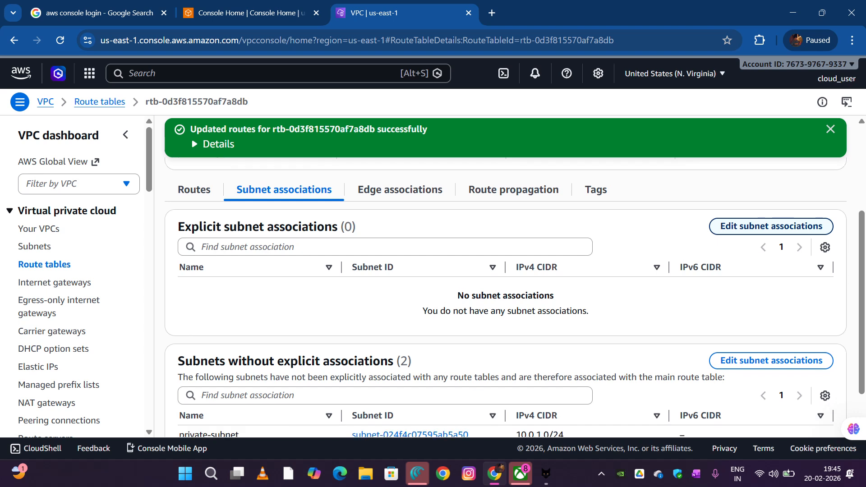
left_click(771, 222)
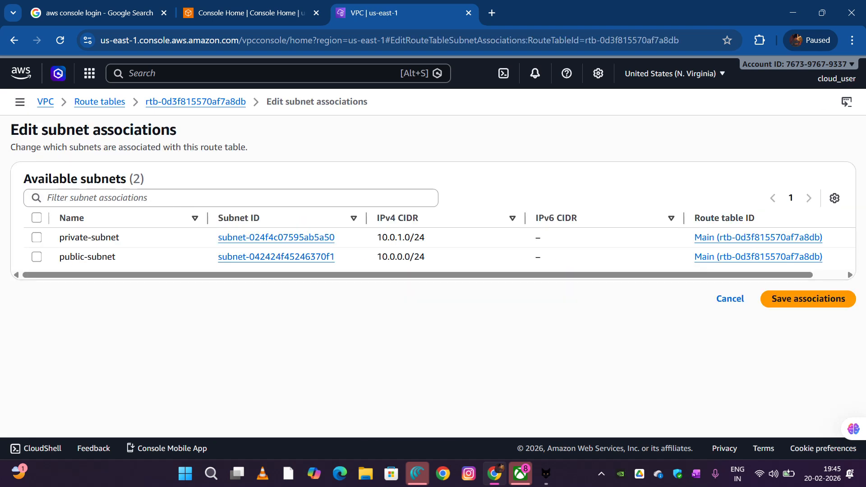
left_click(36, 257)
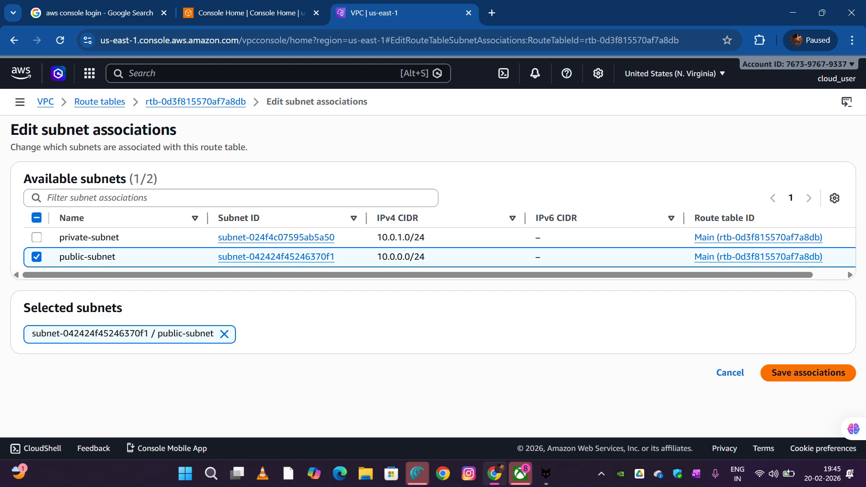
left_click(808, 372)
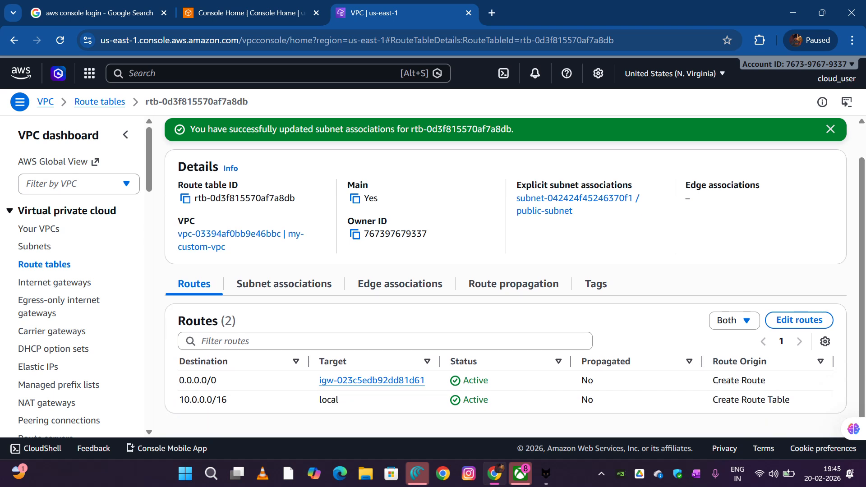
Dismiss the notification and review the route table's details, subnet association and routes
scroll(320, 320, "down", 1)
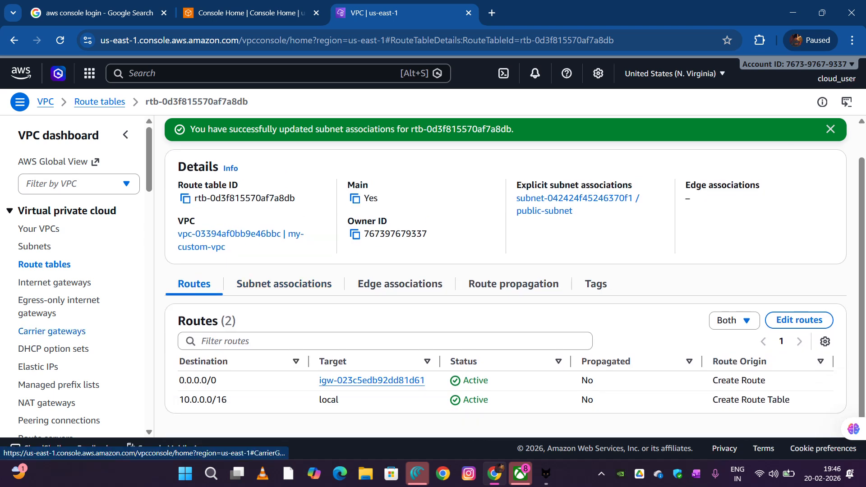
scroll(505, 280, "up", 1)
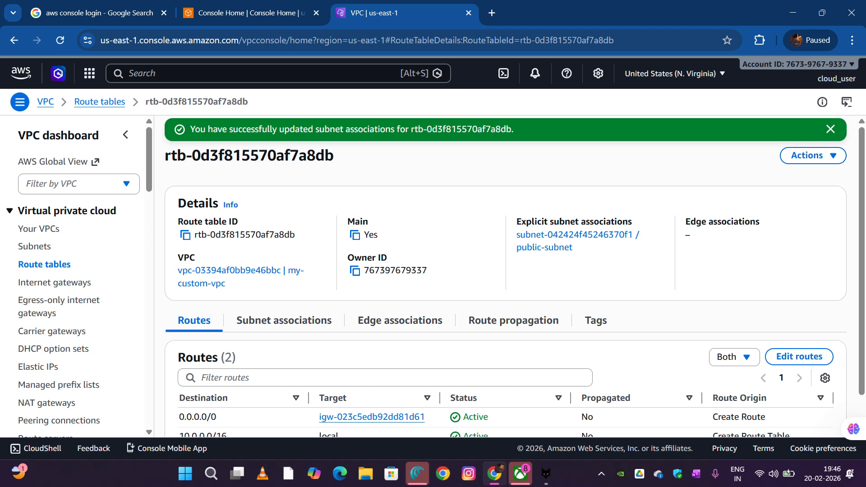
left_click(830, 129)
scroll(54, 282, "down", 1)
scroll(54, 283, "up", 1)
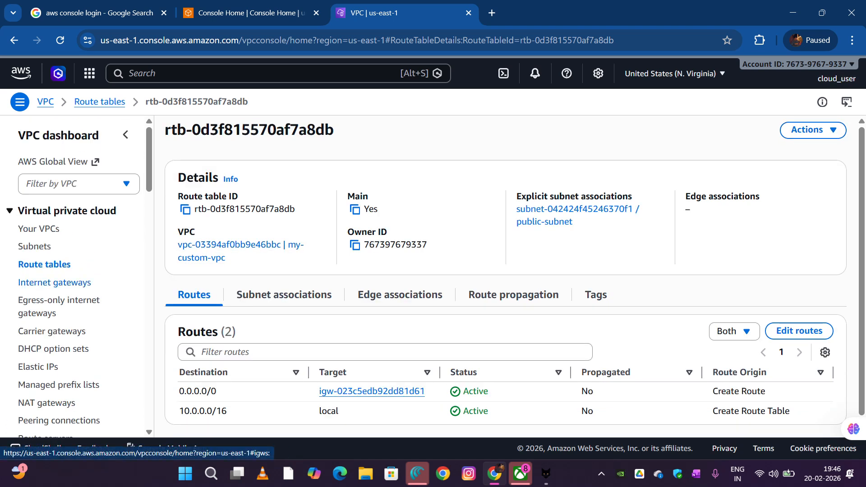
scroll(514, 270, "down", 1)
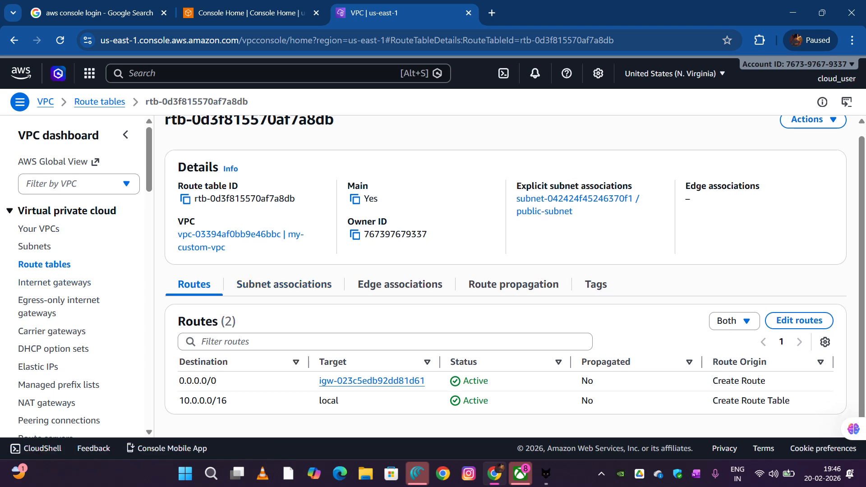
Start creating a NAT gateway and name it MY-NAT
scroll(505, 276, "down", 1)
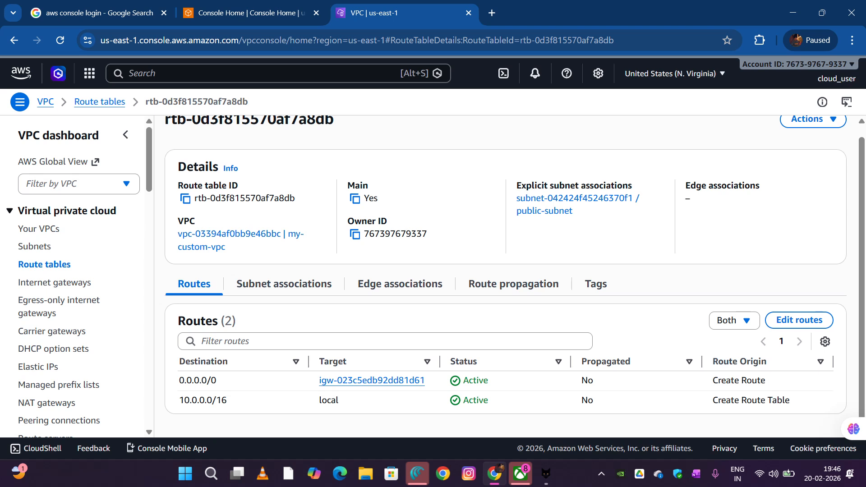
scroll(54, 280, "down", 1)
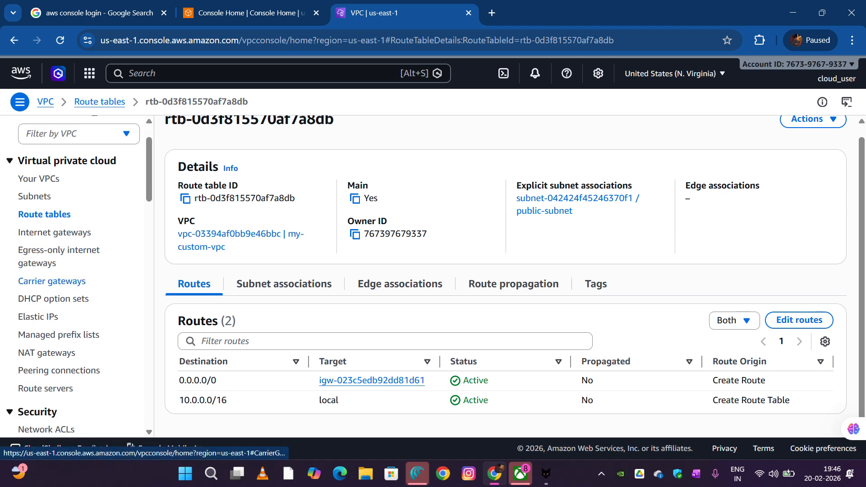
scroll(54, 284, "down", 2)
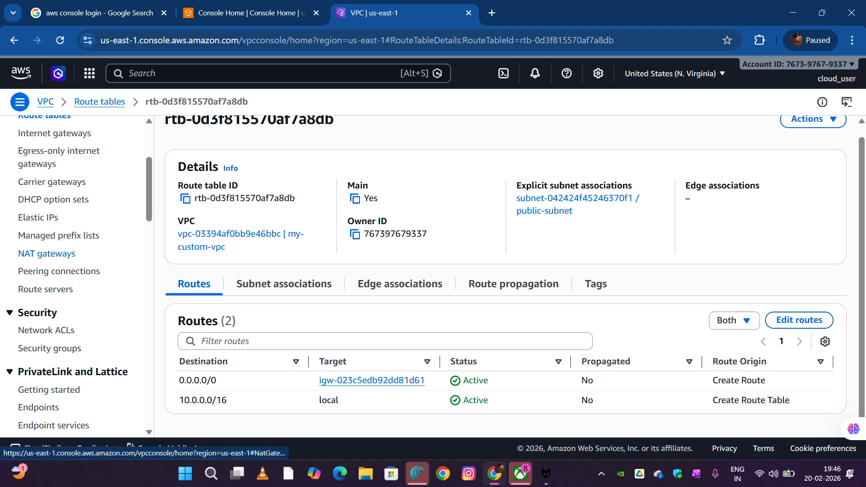
left_click(46, 253)
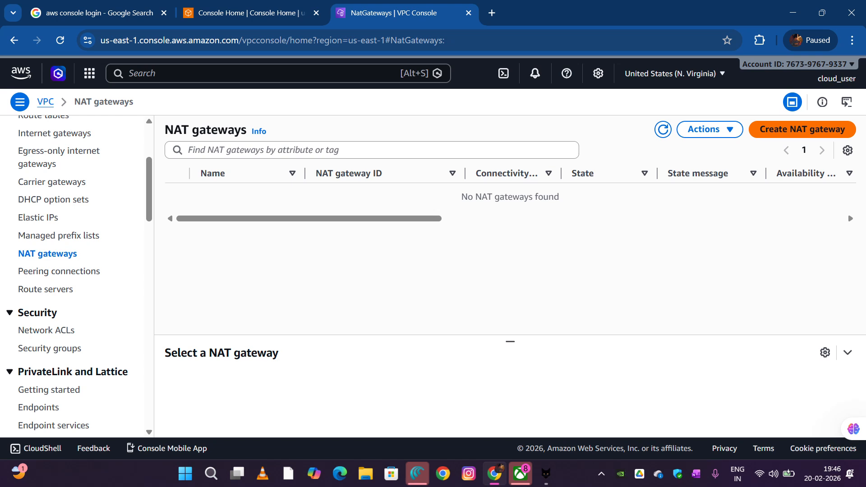
left_click(802, 130)
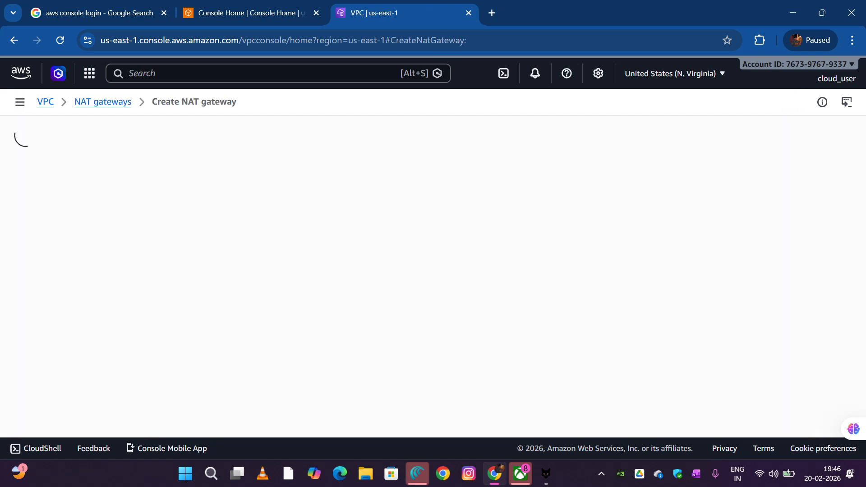
left_click(291, 226)
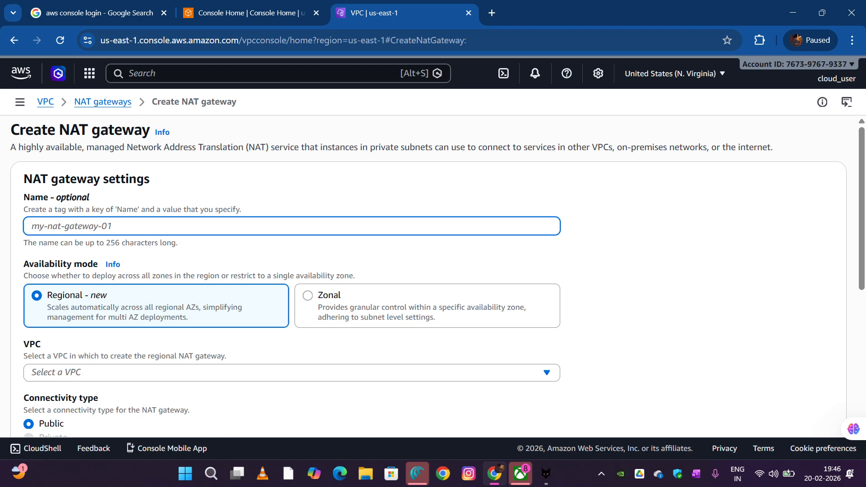
type("MY")
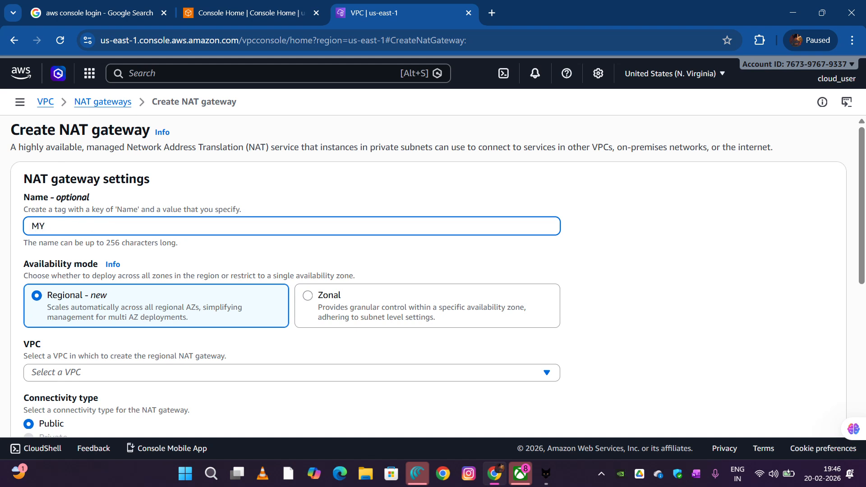
type("-NAT")
scroll(429, 276, "down", 2)
scroll(428, 276, "up", 2)
key("shift+Left")
key("shift+Left")
key("shift+Left")
Set the NAT gateway's availability mode to Zonal and place it in public-subnet
scroll(437, 276, "down", 1)
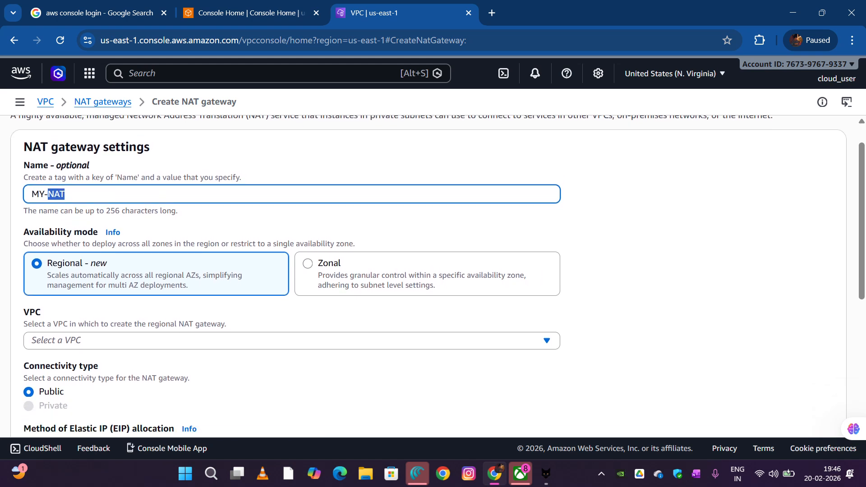
scroll(437, 276, "down", 1)
scroll(437, 276, "up", 2)
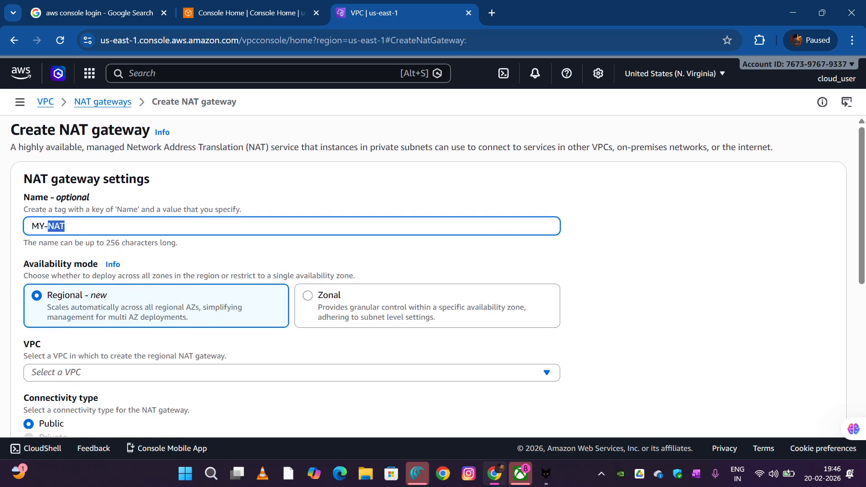
scroll(437, 276, "down", 1)
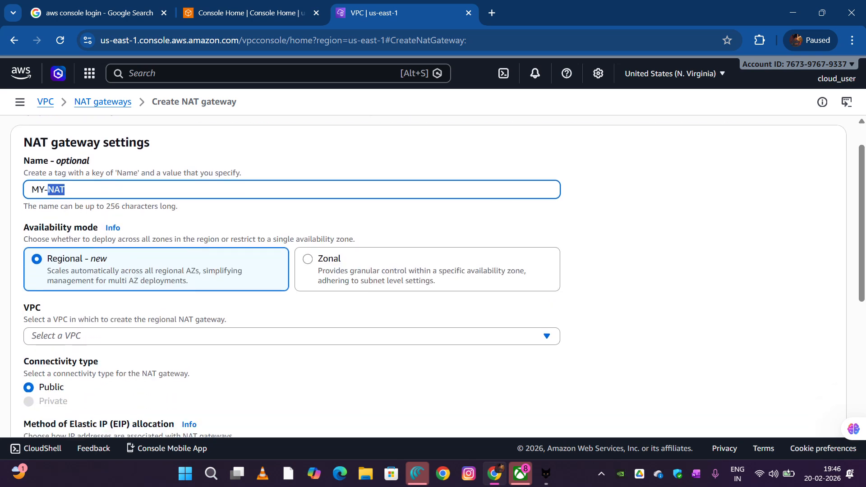
scroll(437, 276, "down", 2)
left_click(307, 169)
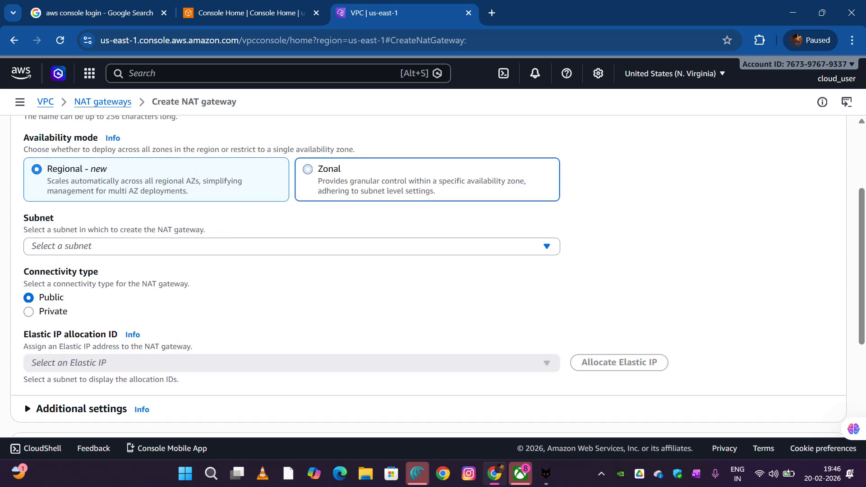
left_click(291, 247)
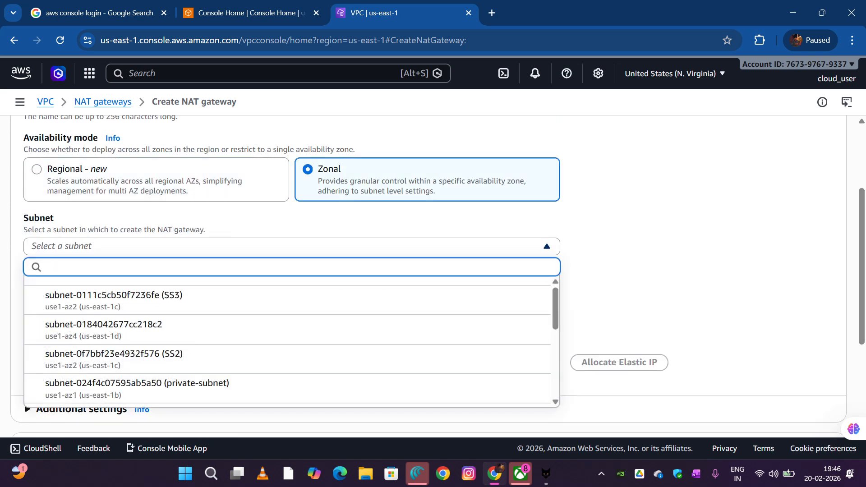
scroll(289, 329, "down", 2)
scroll(288, 328, "up", 2)
scroll(289, 328, "down", 3)
left_click(288, 311)
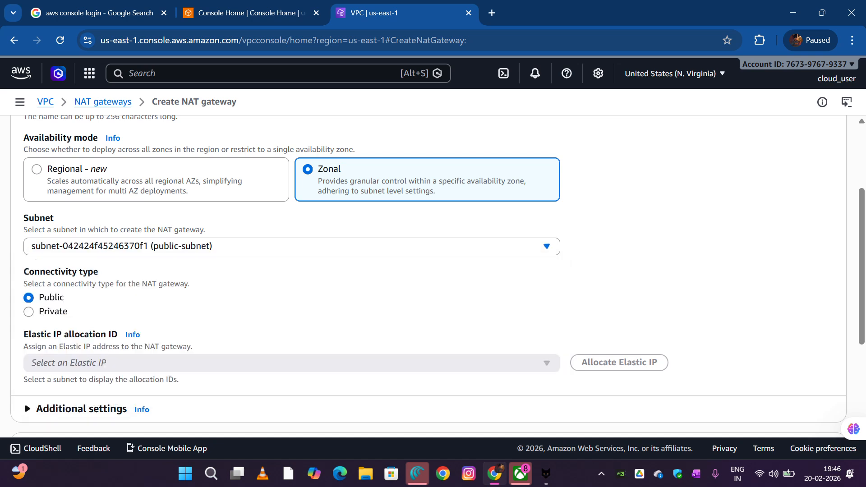
Allocate a new Elastic IP for the NAT gateway, keeping its connectivity type Public
scroll(433, 276, "up", 3)
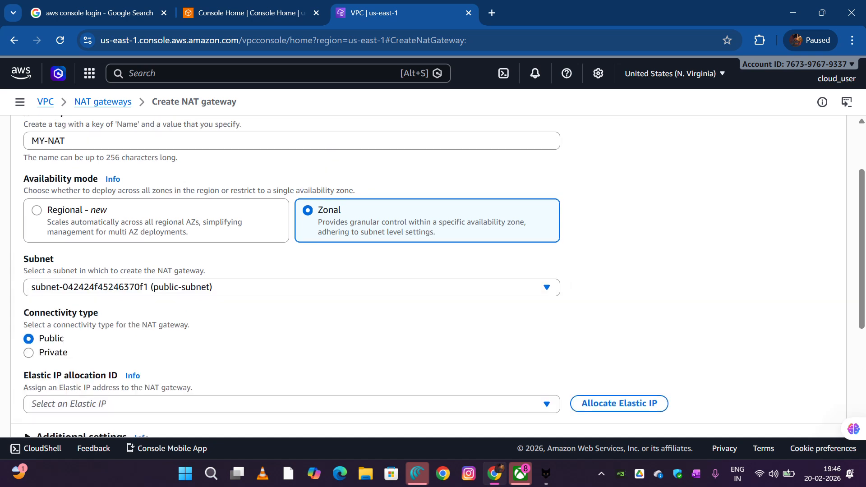
scroll(433, 276, "down", 3)
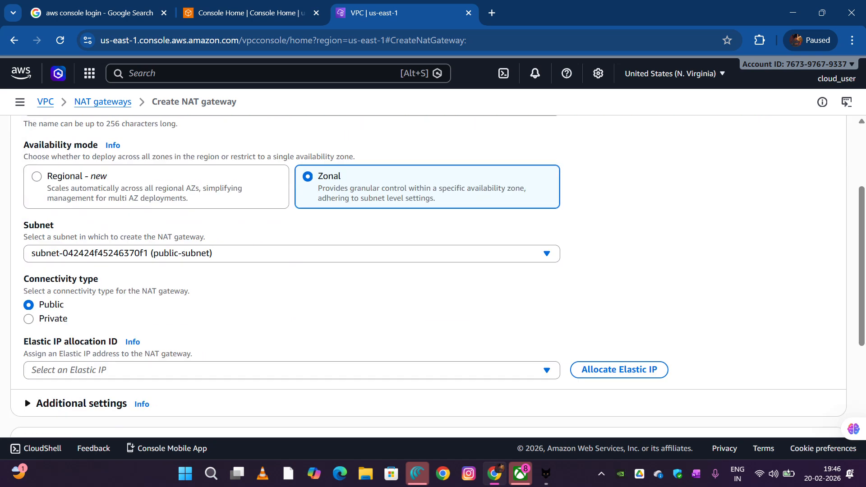
scroll(433, 276, "up", 3)
scroll(433, 275, "down", 5)
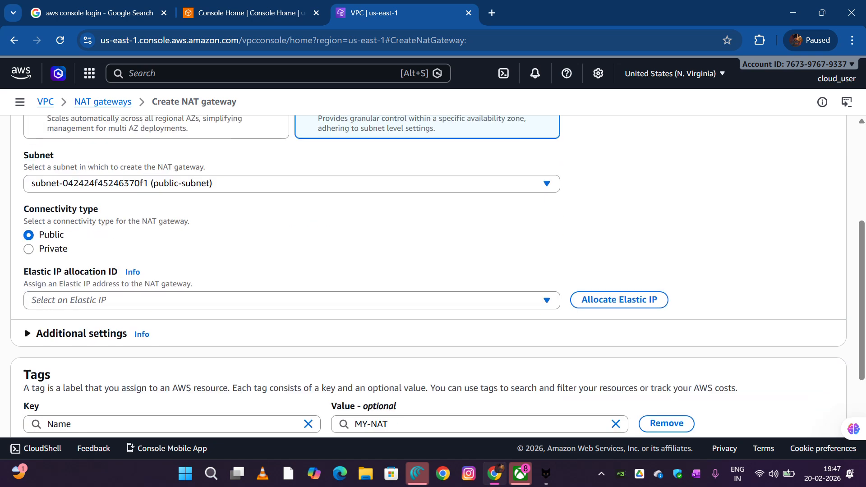
scroll(433, 276, "up", 1)
scroll(433, 276, "down", 2)
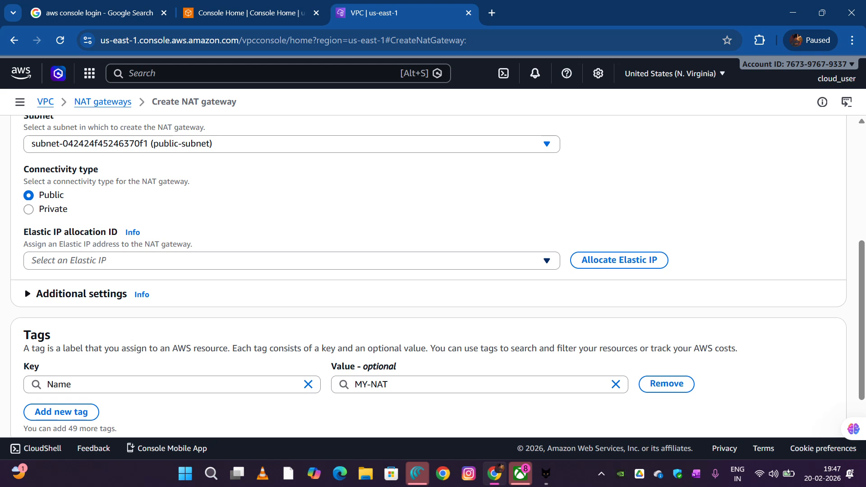
left_click(618, 260)
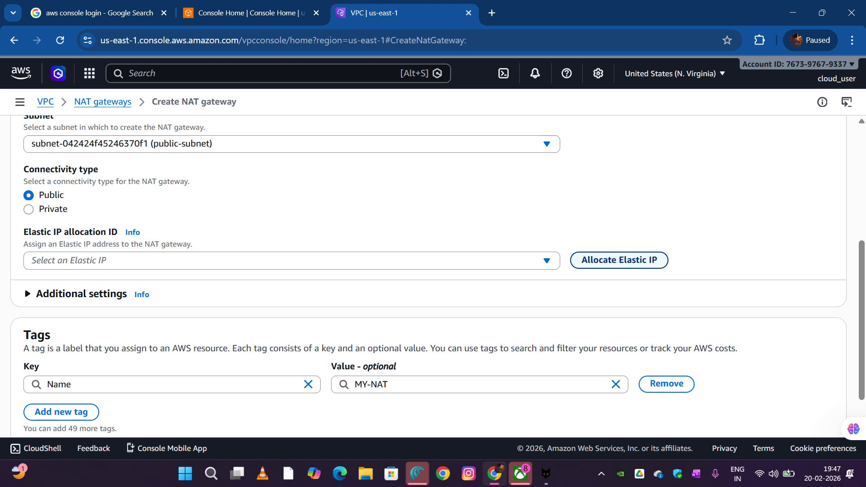
Check the completed MY-NAT settings and create the NAT gateway
scroll(428, 275, "down", 2)
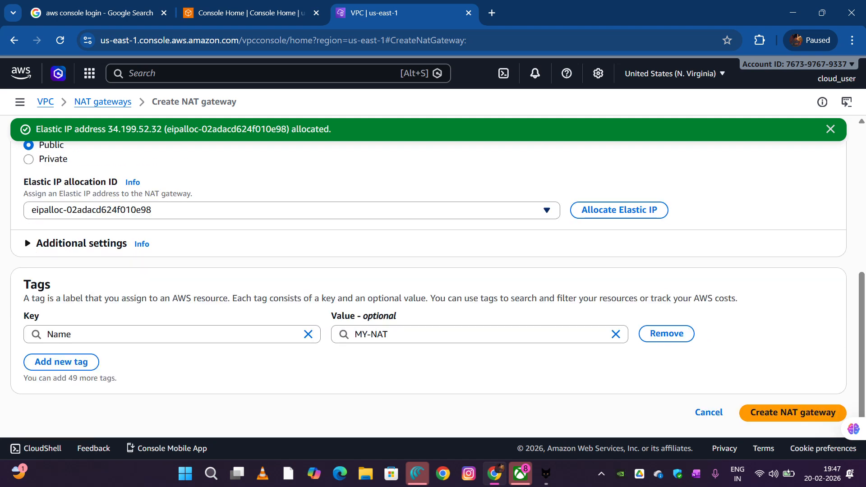
scroll(428, 275, "up", 6)
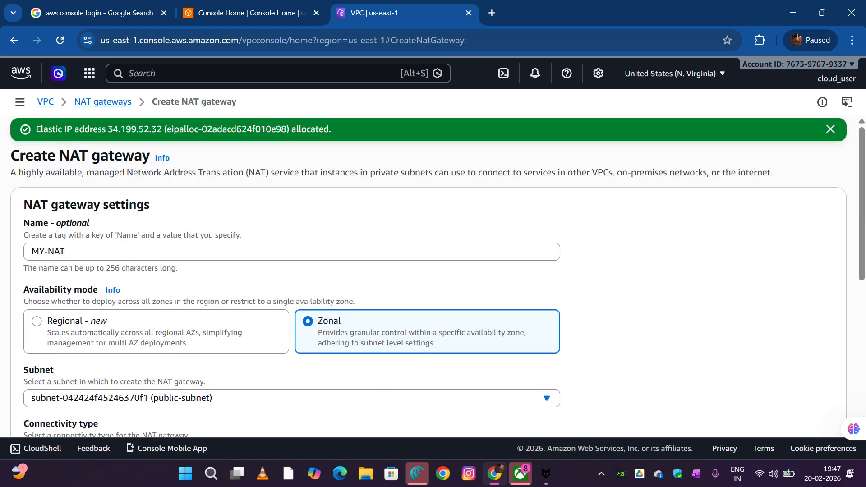
scroll(428, 275, "down", 6)
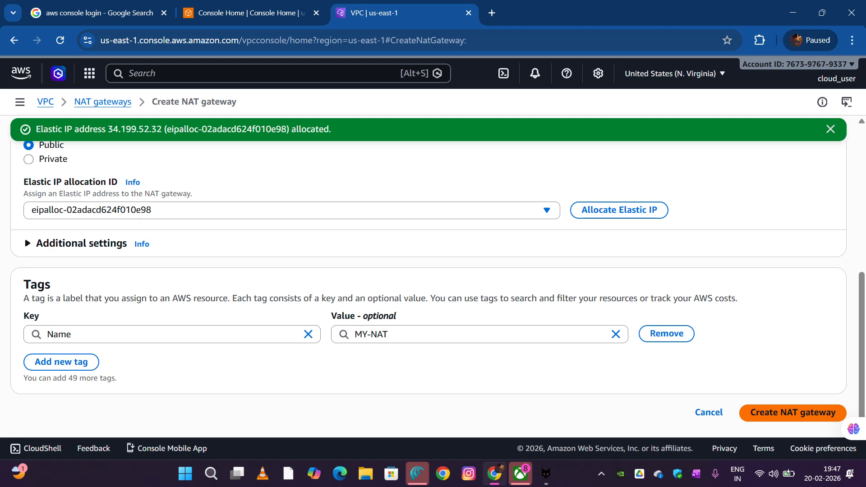
left_click(792, 412)
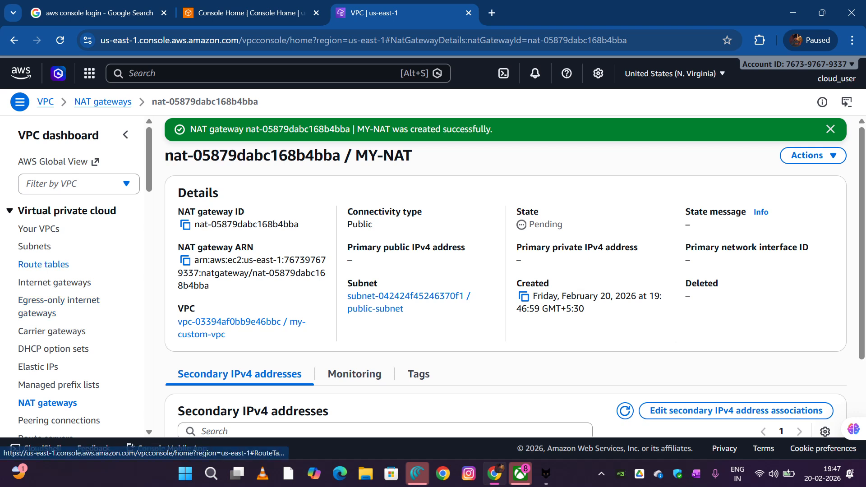
In the route tables list, name the route table associated with public-subnet PUB
left_click(44, 265)
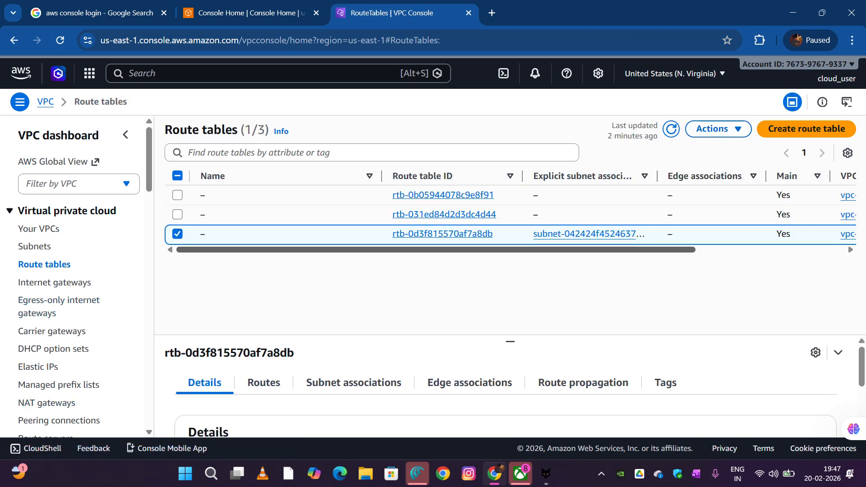
mouse_move(659, 249)
left_mouse_down()
mouse_move(809, 249)
mouse_move(660, 249)
left_mouse_up()
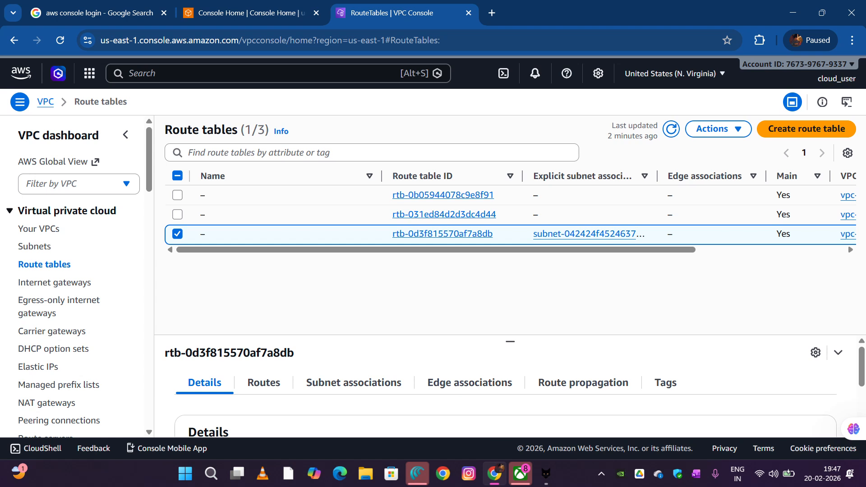
left_click(213, 234)
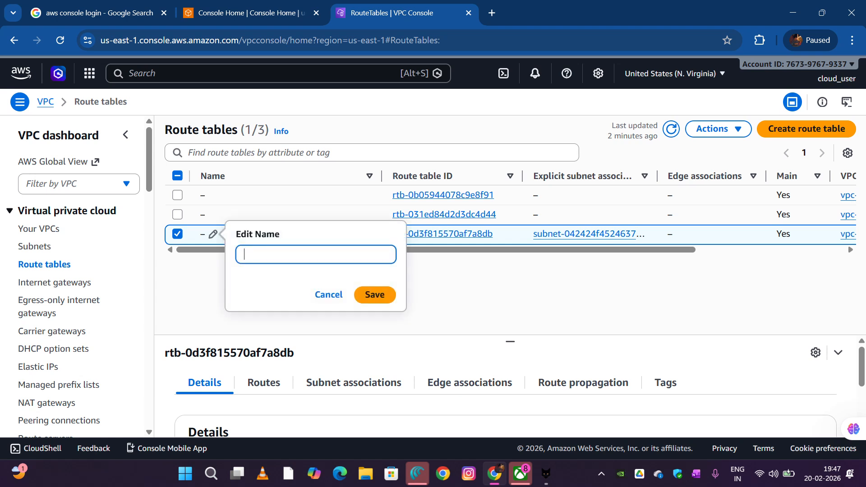
type("PUT")
type("UB")
key("Return")
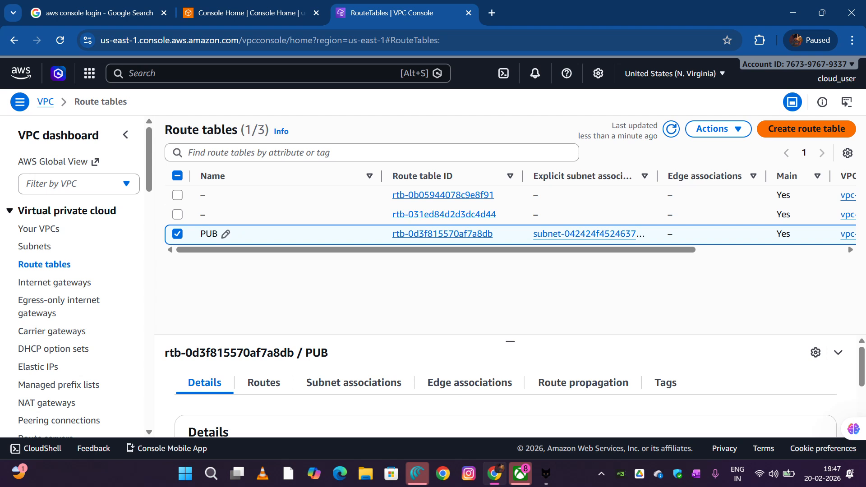
Create a new route table named PVT in my-custom-vpc
left_click(806, 128)
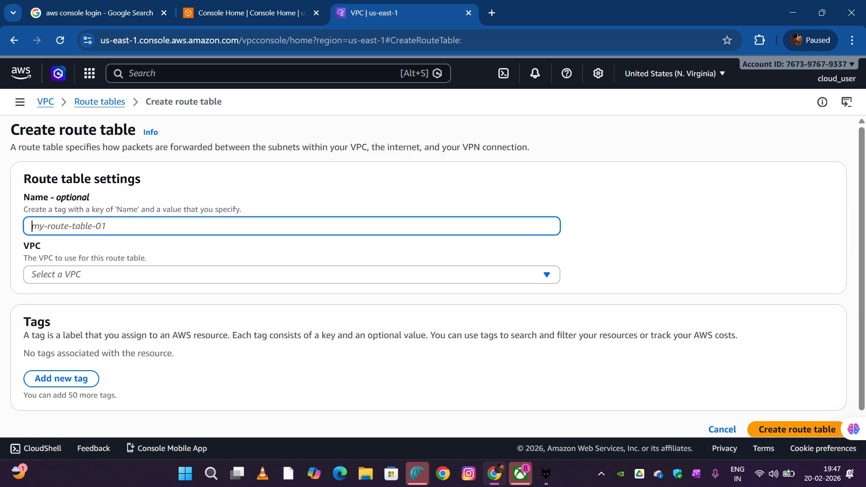
type("PVT")
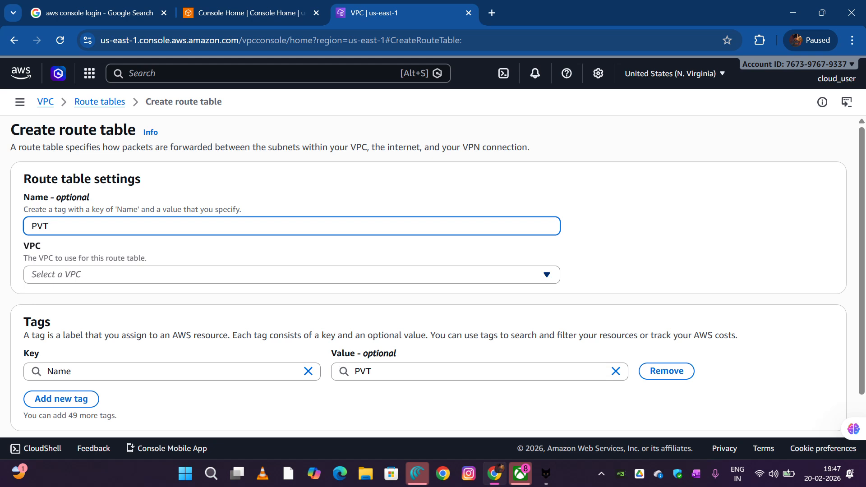
left_click(291, 275)
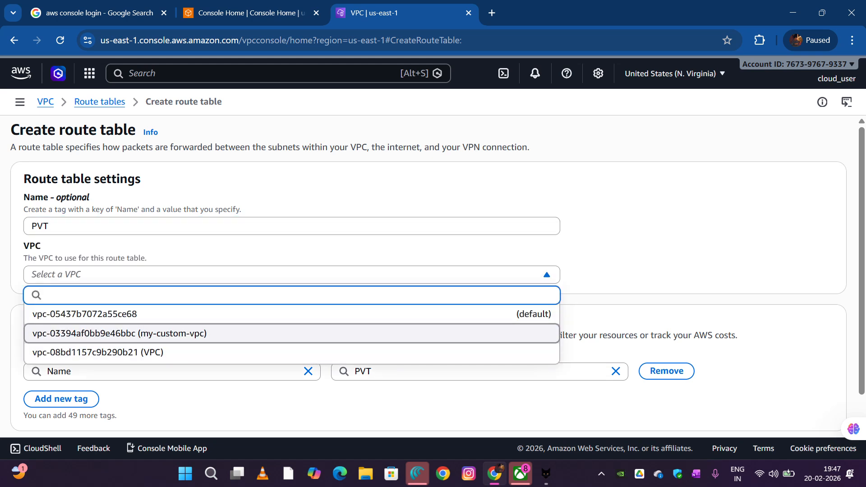
left_click(158, 335)
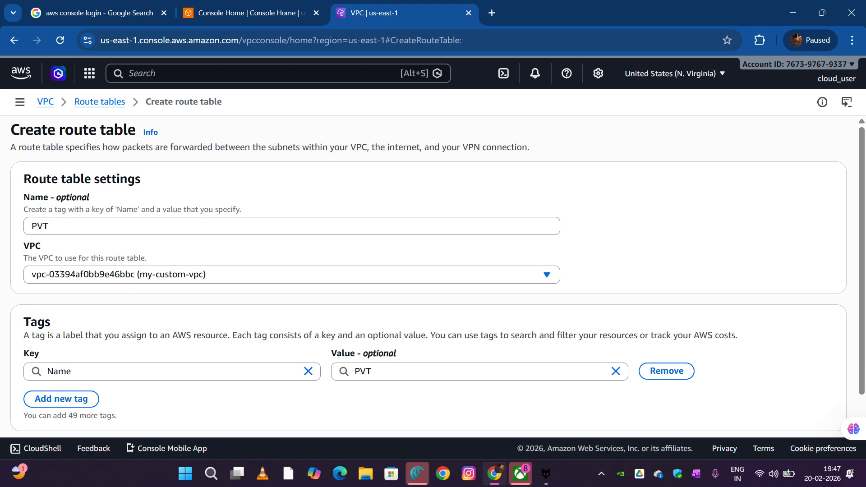
scroll(433, 277, "down", 1)
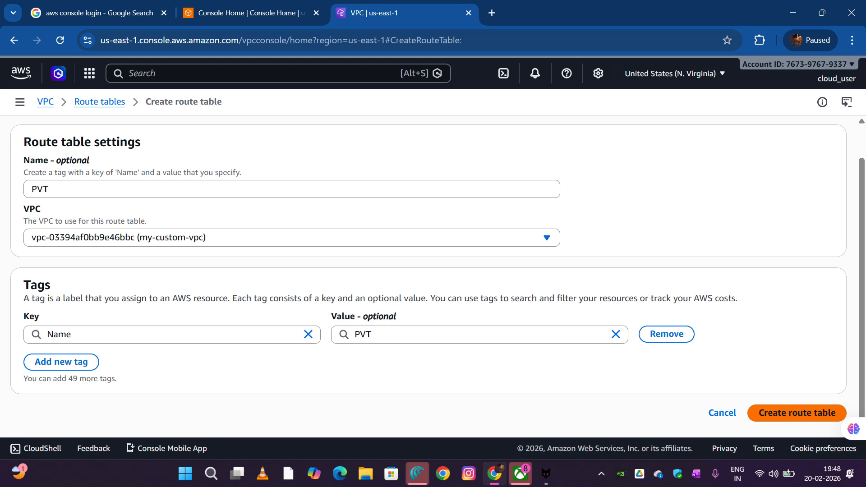
left_click(796, 413)
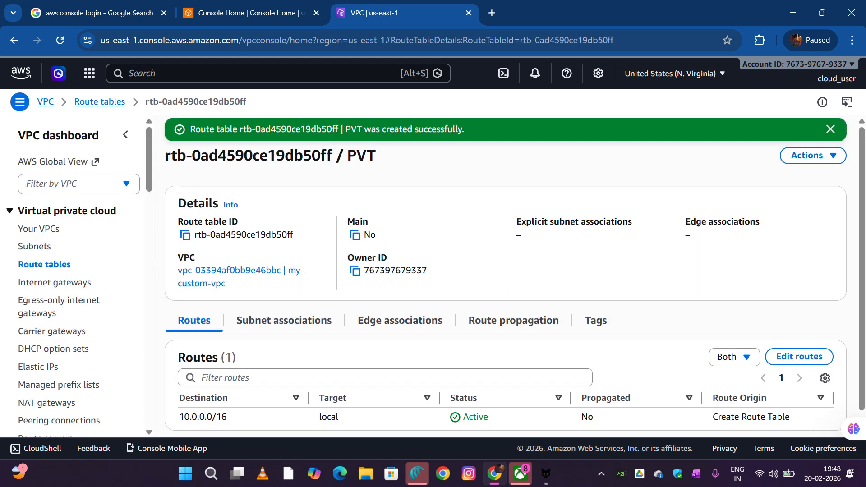
Start editing the PVT route table's routes and add a route with destination 0.0.0.0/0
scroll(513, 311, "down", 1)
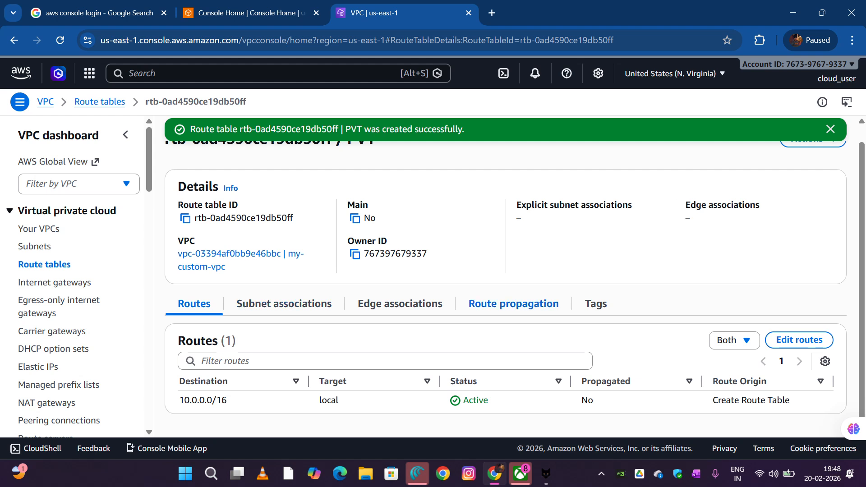
scroll(513, 312, "up", 1)
left_click(799, 356)
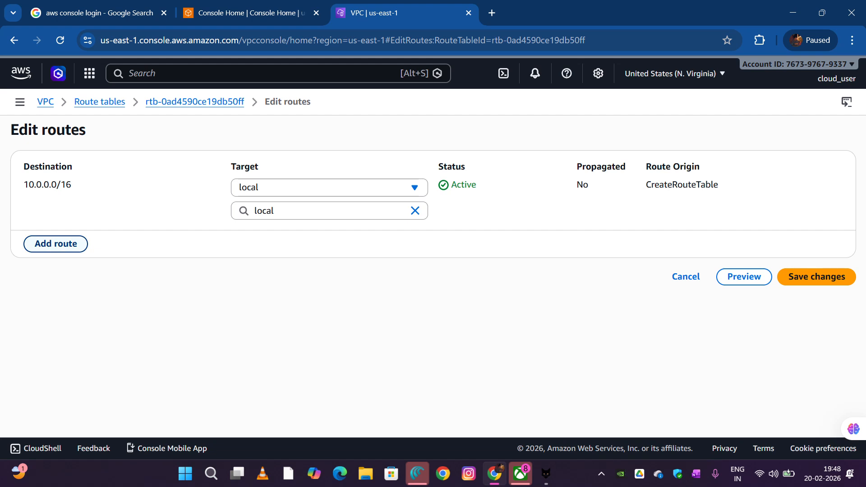
left_click(56, 244)
left_click(92, 233)
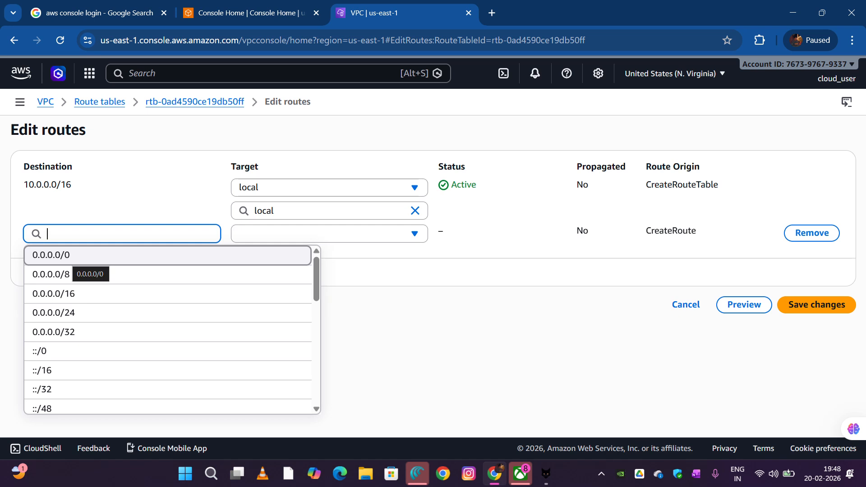
left_click(67, 255)
Target the new 0.0.0.0/0 route to the NAT gateway MY-NAT and save the route changes
left_click(333, 234)
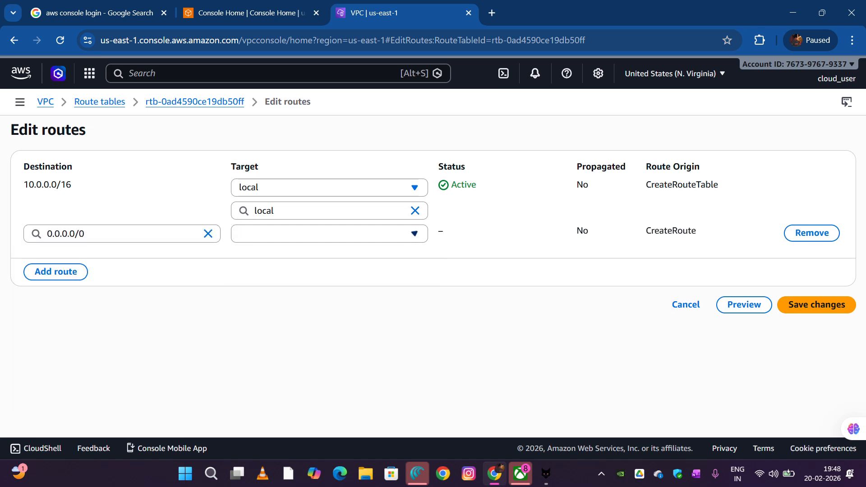
left_click(333, 234)
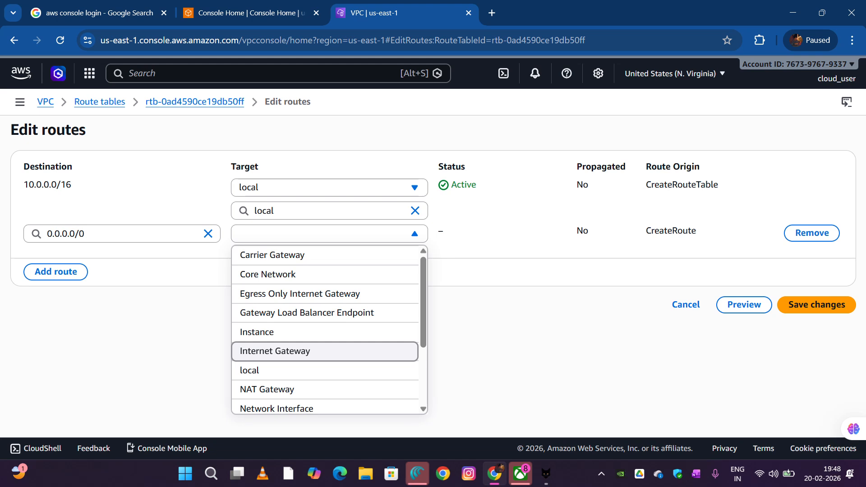
scroll(288, 357, "down", 1)
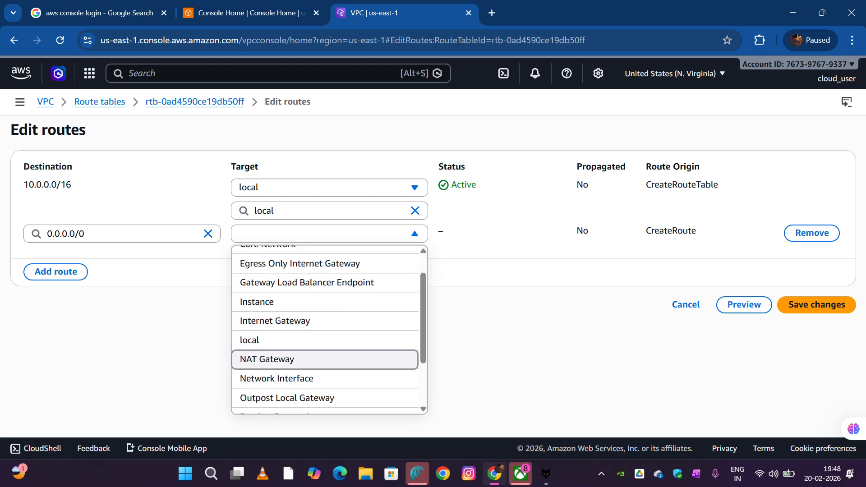
left_click(288, 359)
left_click(312, 257)
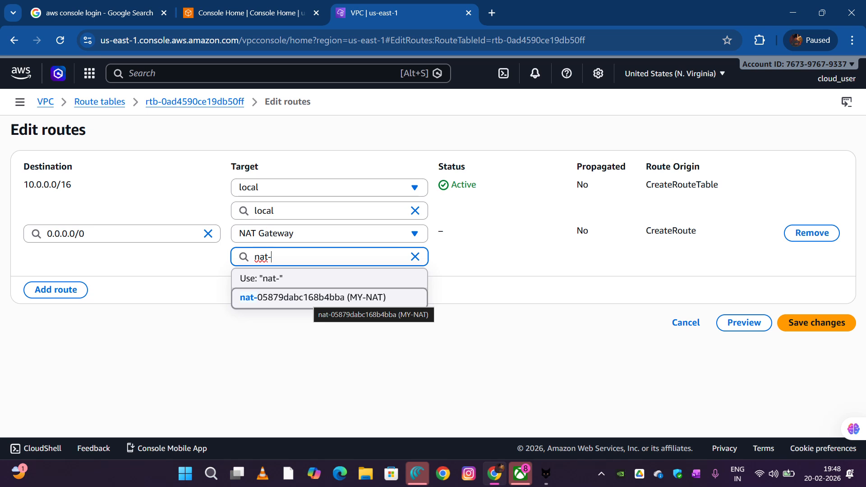
key("Return")
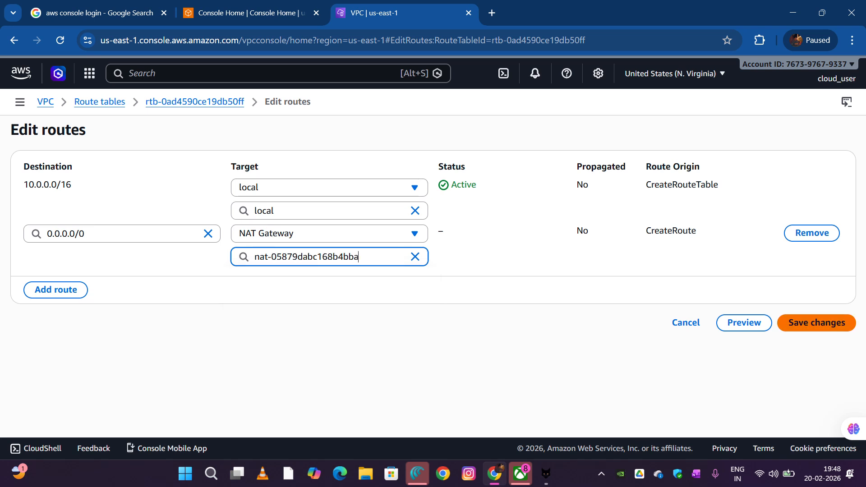
left_click(816, 323)
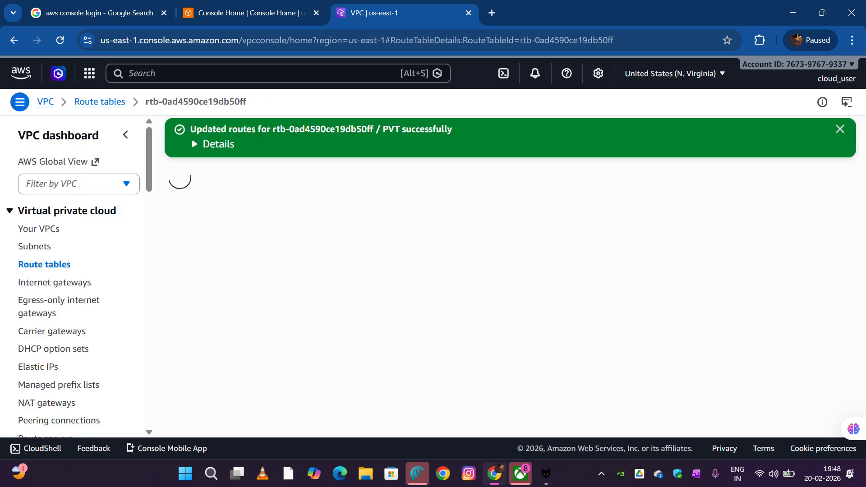
Associate private-subnet with the PVT route table and save the association
scroll(816, 322, "down", 2)
scroll(816, 323, "up", 2)
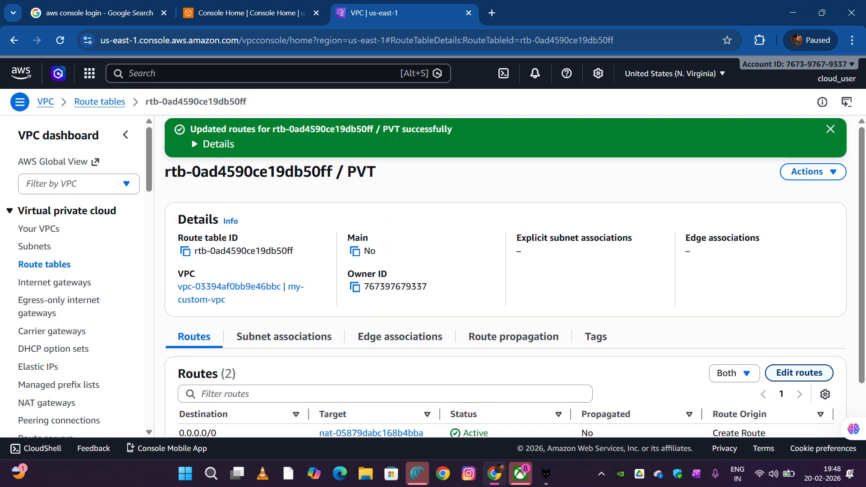
scroll(284, 336, "down", 1)
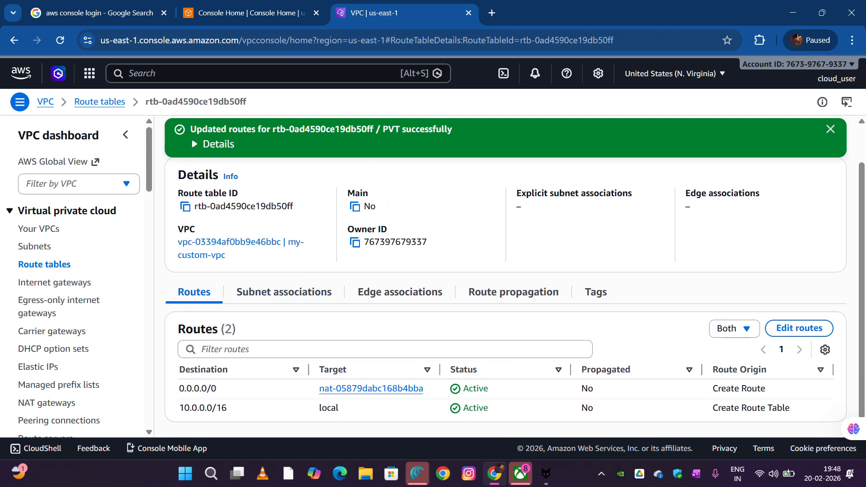
scroll(284, 336, "up", 1)
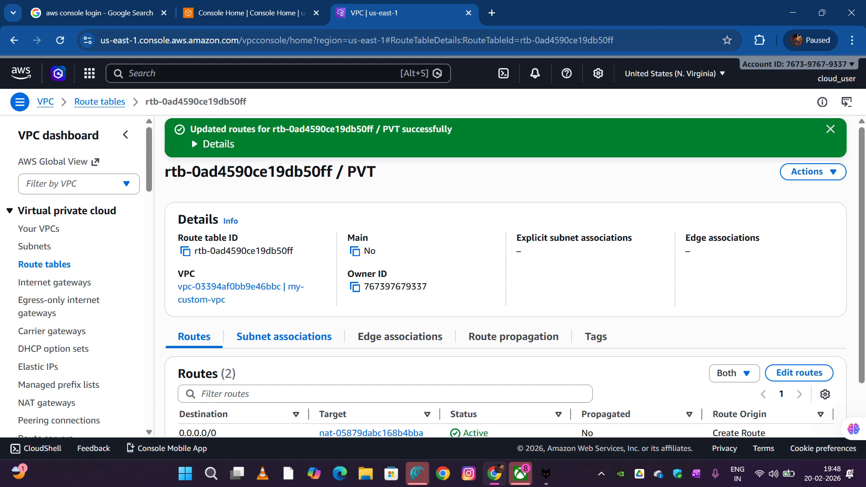
left_click(284, 336)
scroll(505, 298, "down", 4)
scroll(505, 297, "up", 2)
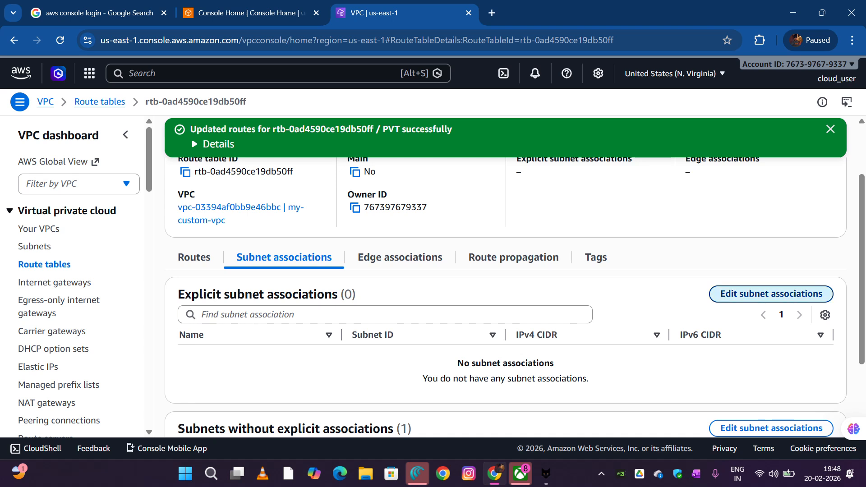
left_click(771, 293)
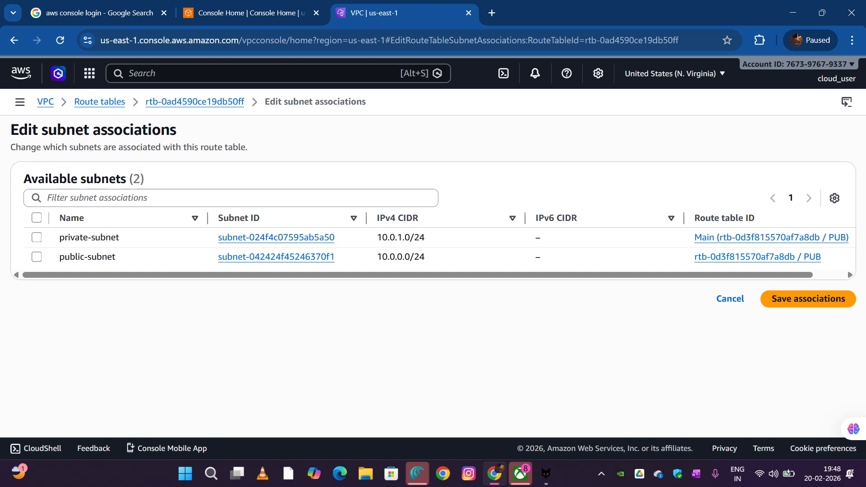
left_click(37, 237)
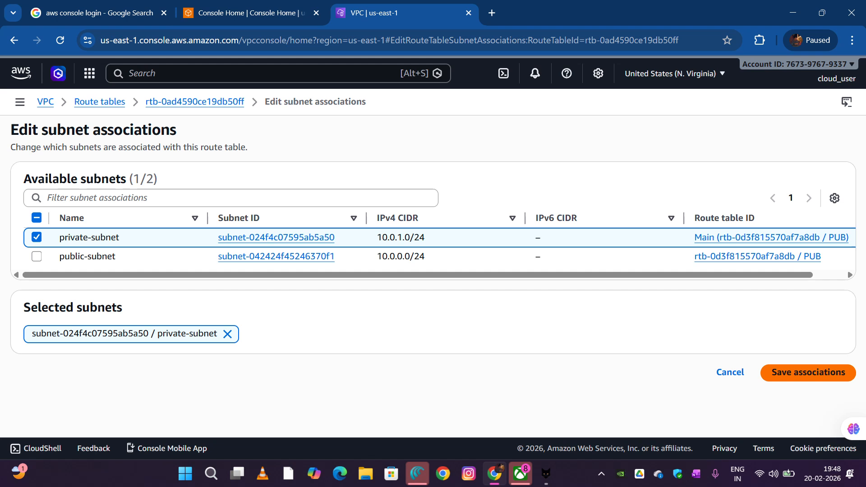
left_click(807, 373)
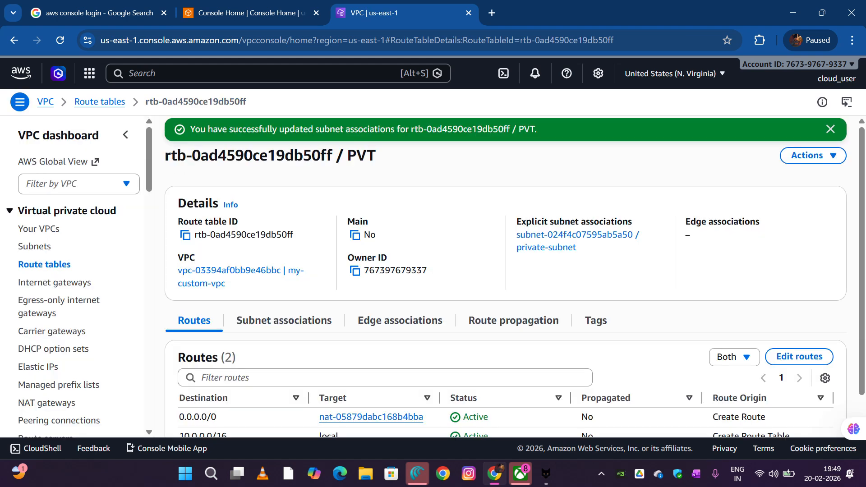
Review the PVT route table's routes and subnet association, and look through the VPC and subnet lists
scroll(514, 282, "down", 2)
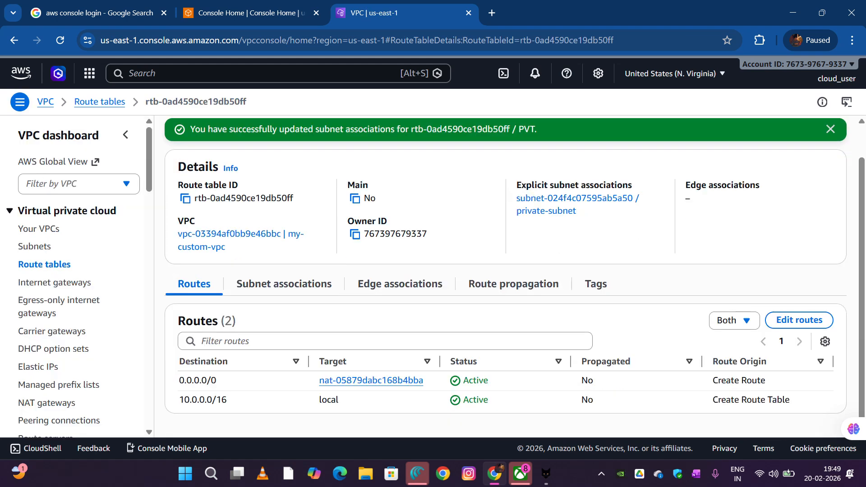
scroll(514, 282, "up", 2)
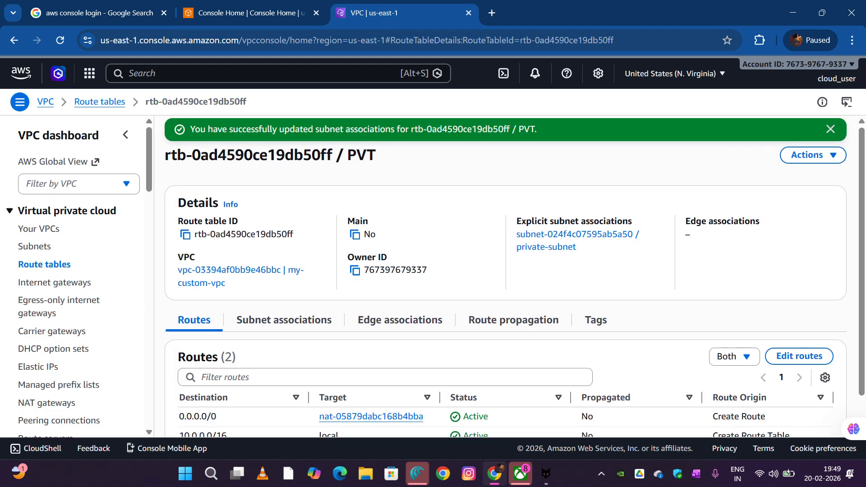
left_click(830, 129)
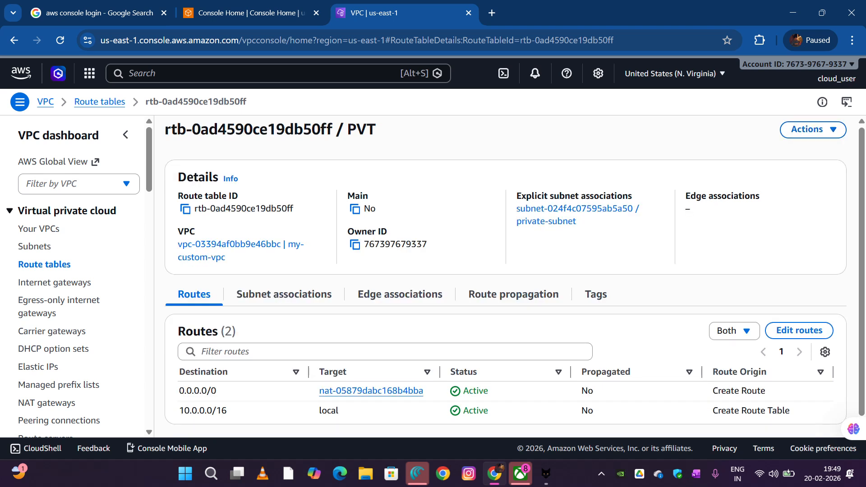
scroll(514, 276, "down", 1)
left_click(38, 228)
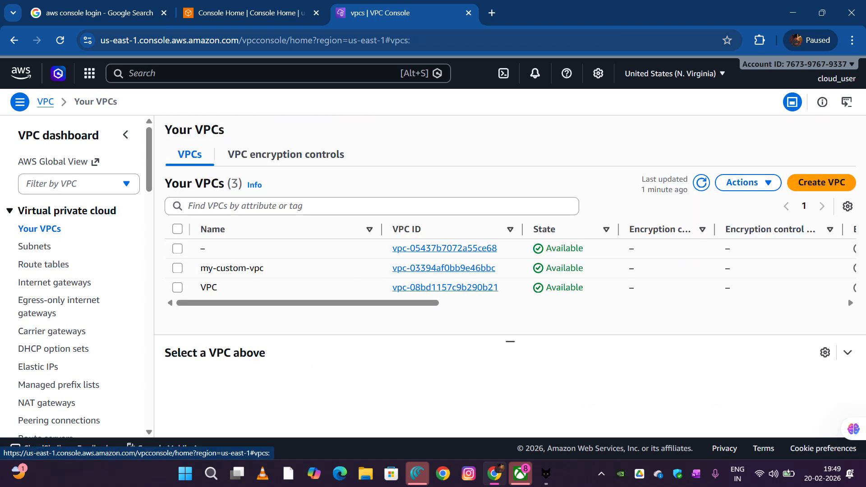
left_click(35, 247)
scroll(78, 274, "down", 7)
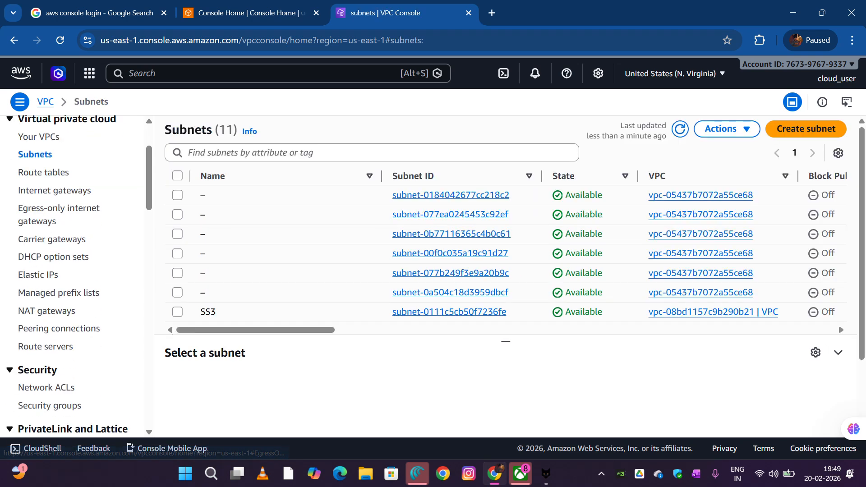
scroll(79, 274, "up", 7)
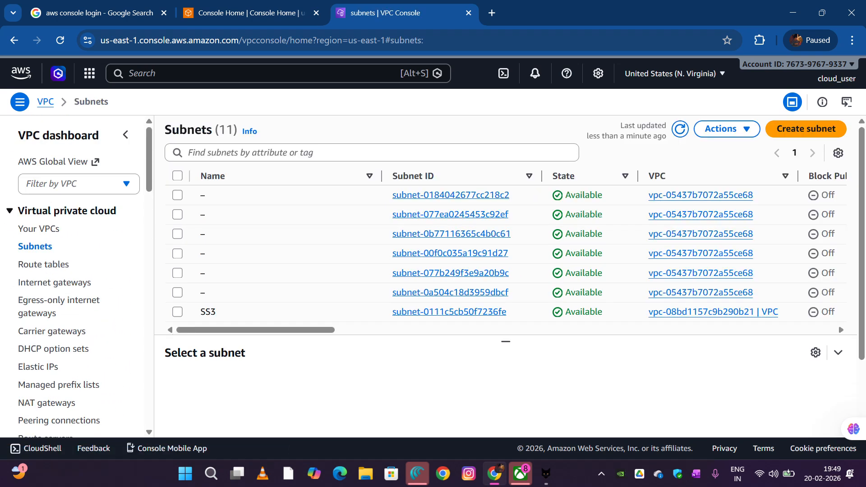
scroll(79, 273, "down", 4)
scroll(79, 274, "up", 4)
Switch to Paint and draw a large horizontal rectangle in the middle of the blank canvas as the VPC outline
left_click(211, 473)
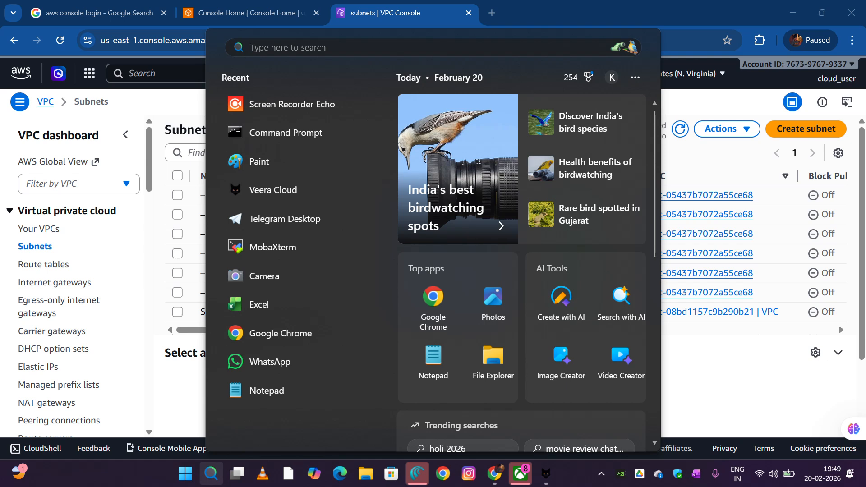
left_click(271, 162)
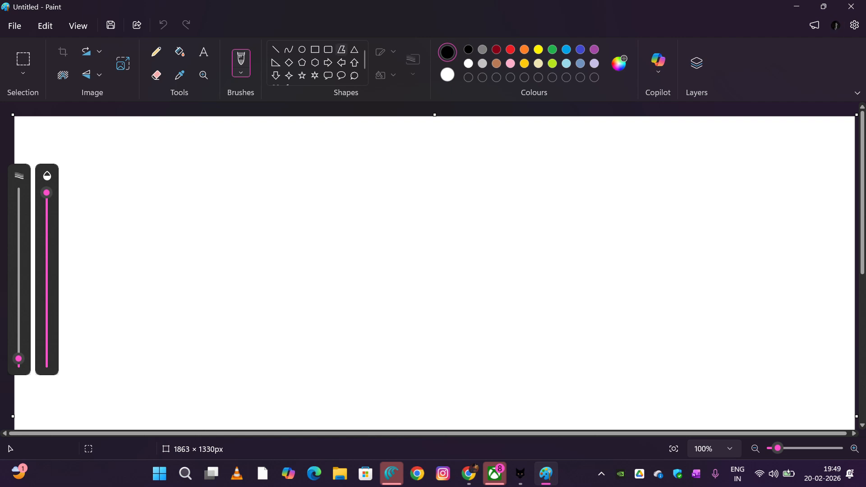
left_click(315, 49)
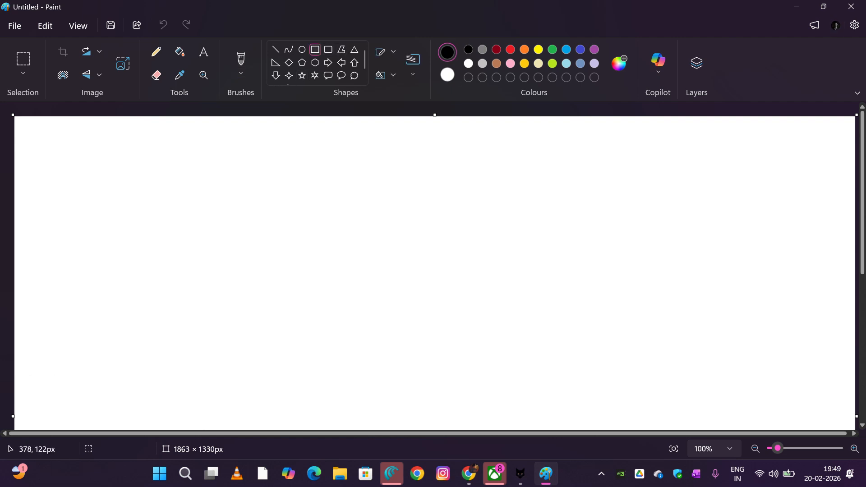
mouse_move(185, 166)
left_mouse_down()
mouse_move(423, 296)
mouse_move(650, 384)
left_mouse_up()
left_click(749, 297)
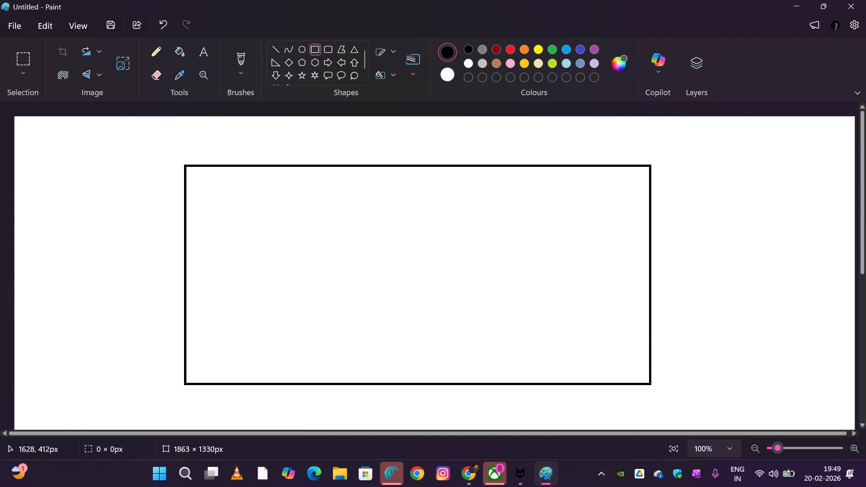
Draw two rectangles inside the outline, about 331 × 276 px on its left and about 235 × 178 px near its right side
mouse_move(223, 210)
left_mouse_down()
mouse_move(367, 282)
mouse_move(373, 334)
left_mouse_up()
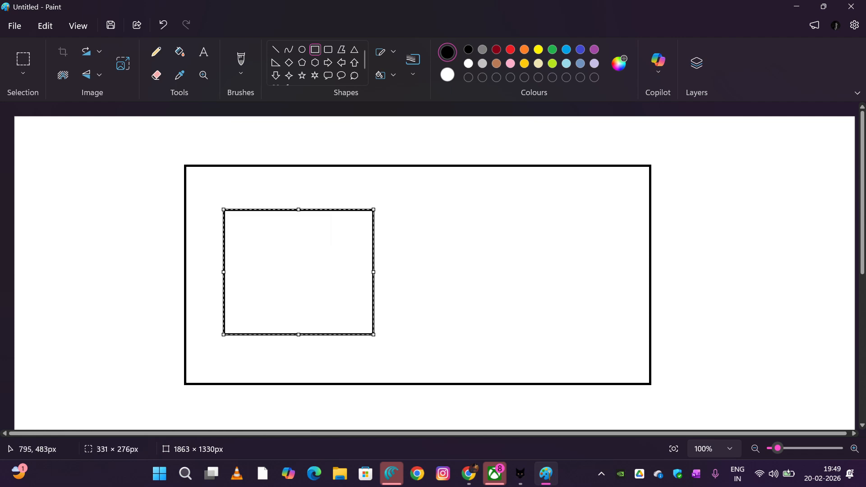
left_click_drag(446, 207, 553, 287)
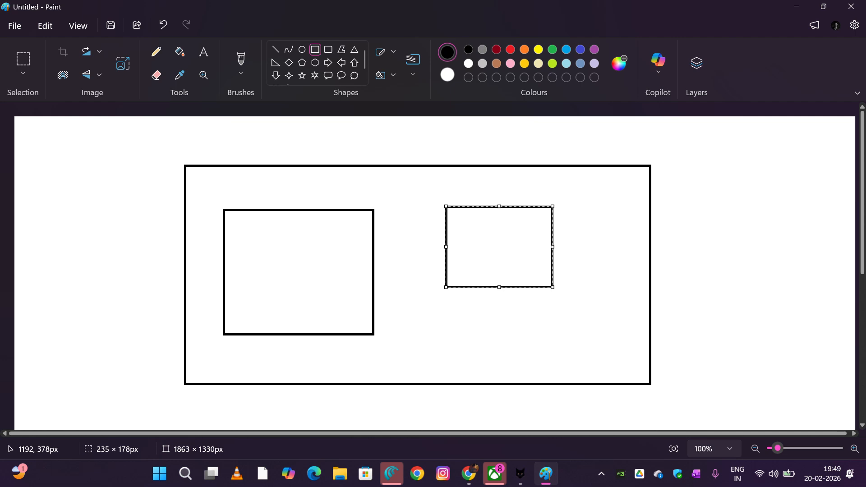
left_click_drag(505, 248, 562, 273)
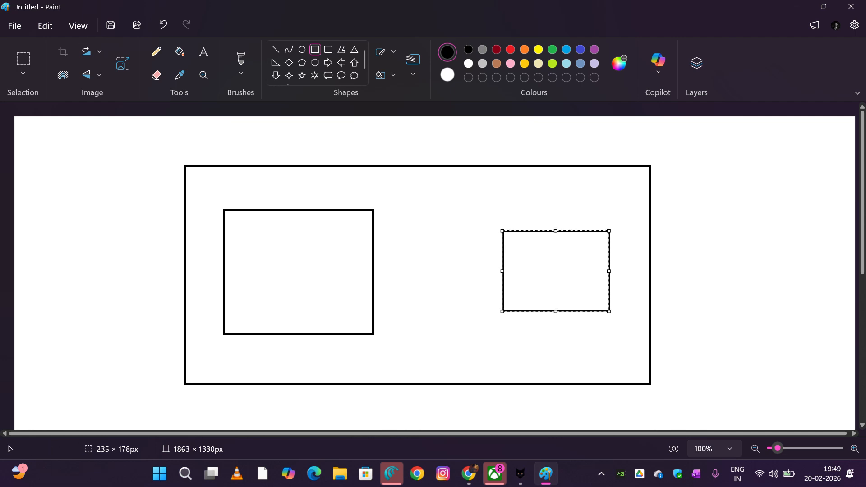
Shrink the left inner rectangle to nearly the right one's size and position it level with that rectangle
left_click(23, 58)
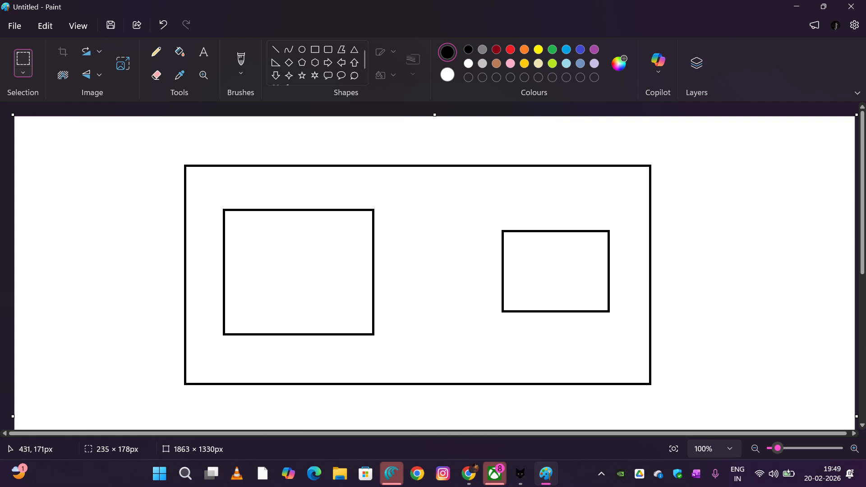
left_click_drag(209, 198, 355, 310)
left_click_drag(298, 257, 302, 275)
left_click(399, 274)
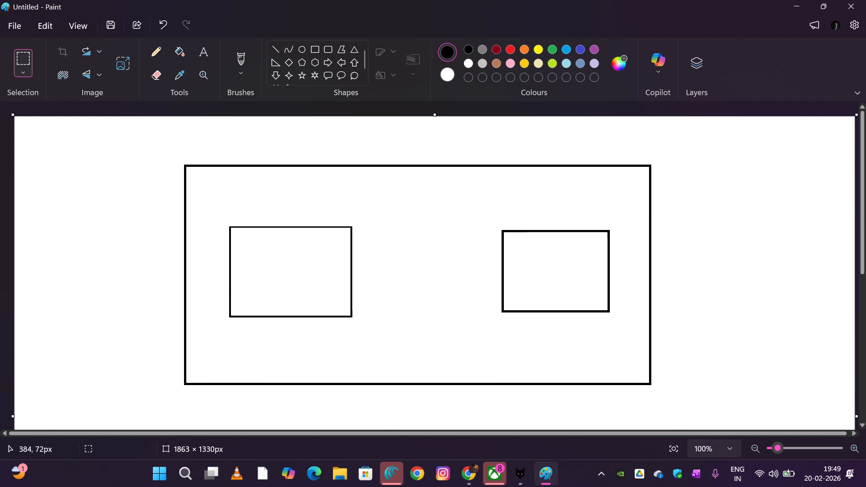
Draw a small box about 82 × 40 px sitting on the middle of the outer rectangle's top edge
left_click(315, 50)
left_click_drag(399, 148, 436, 166)
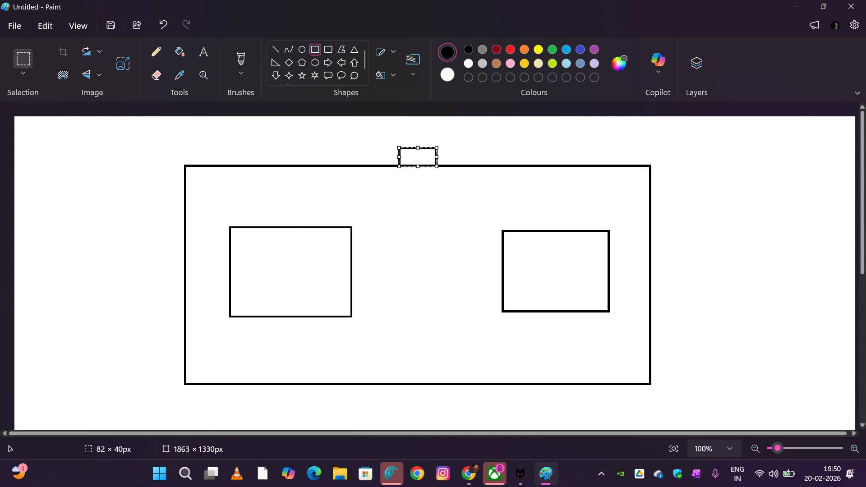
left_click(23, 58)
left_click(406, 154)
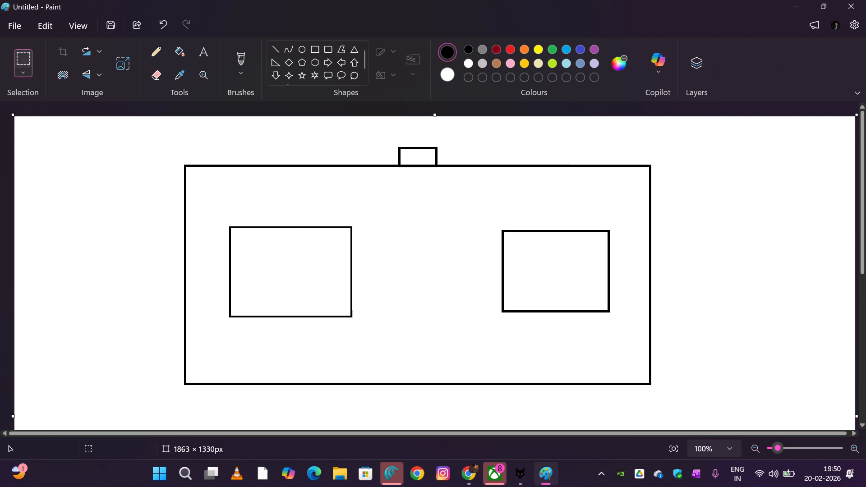
Add the bold text label "IG" inside the small box on the VPC outline's top edge
left_click(203, 51)
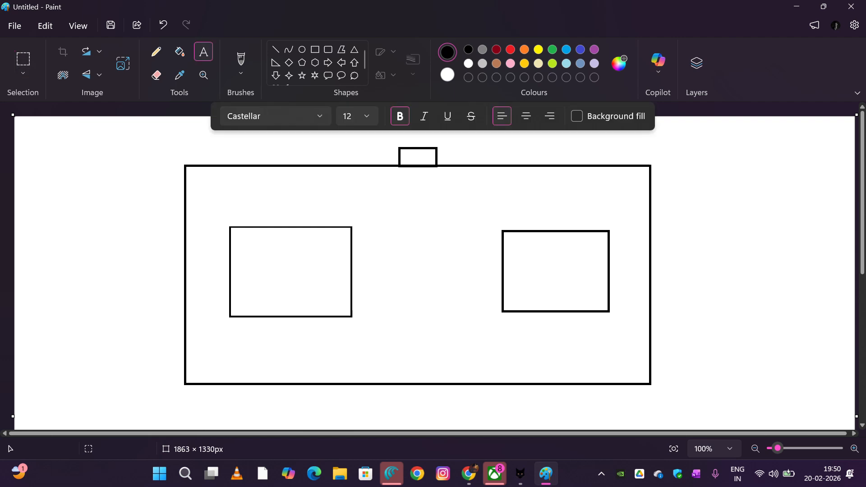
left_click(406, 156)
type("IG")
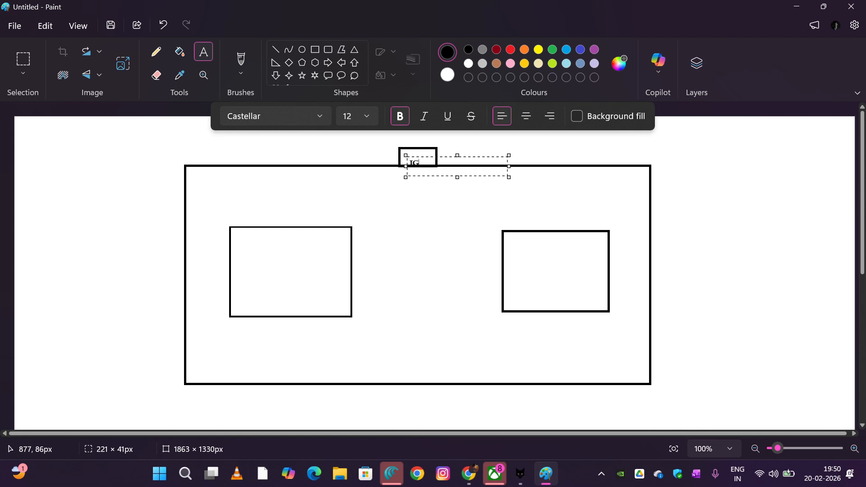
left_click_drag(406, 156, 406, 153)
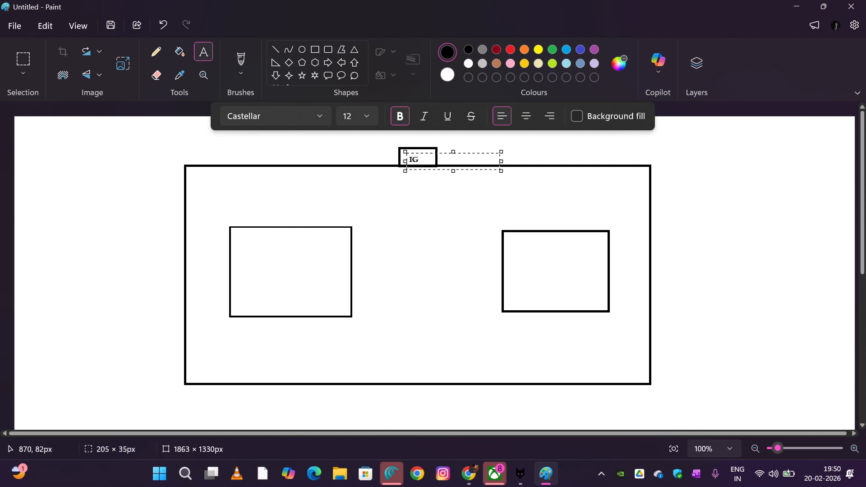
left_click_drag(501, 152, 517, 147)
left_click(542, 164)
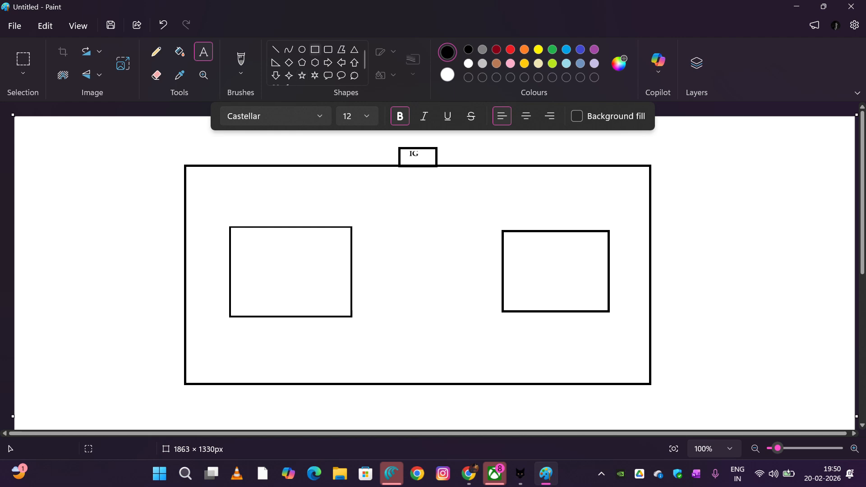
Draw a small upright box about 73 × 99 px outside the VPC outline, to its lower left
left_click(314, 49)
mouse_move(49, 299)
left_mouse_down()
mouse_move(78, 319)
mouse_move(82, 344)
left_mouse_up()
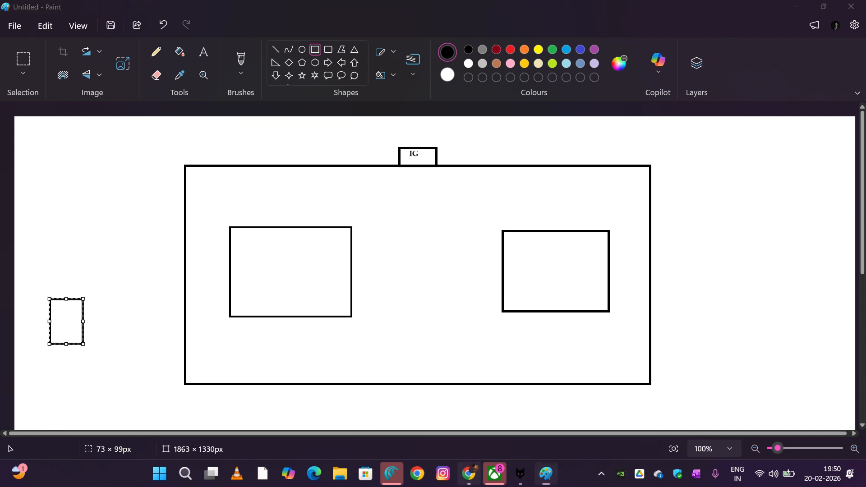
Switch to Chrome and search Google Images for "developer" in the new tab
left_click(469, 473)
left_click(491, 13)
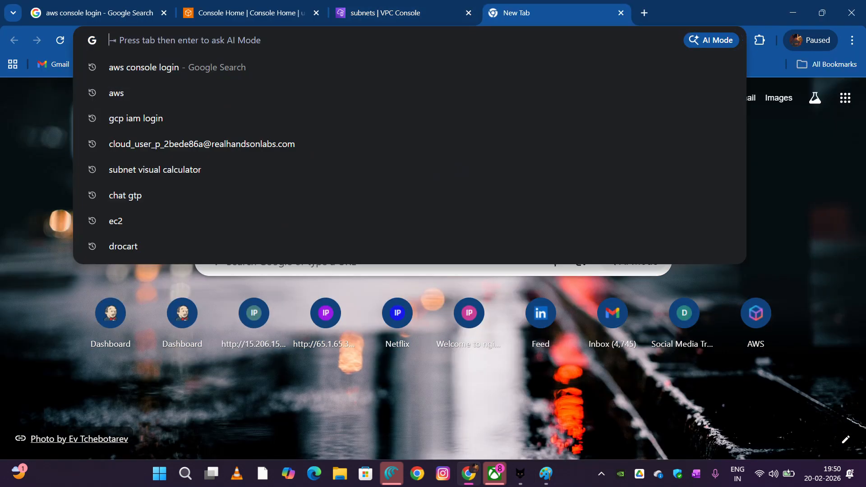
type("DE")
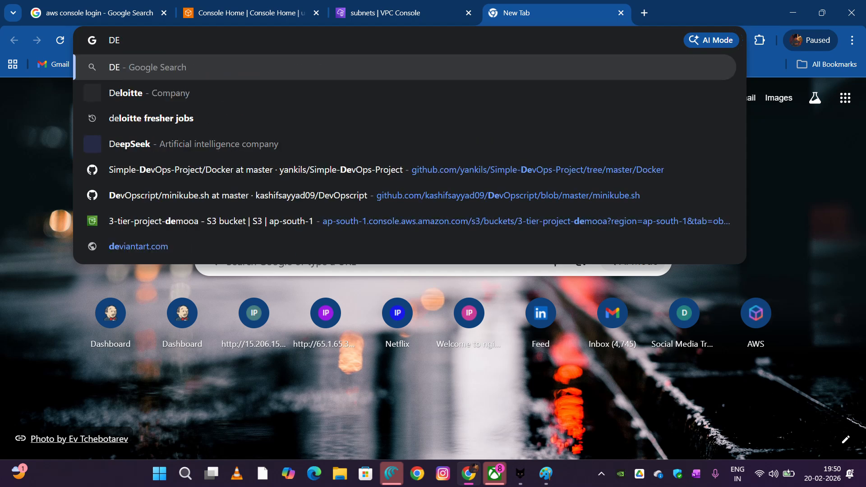
type("VE")
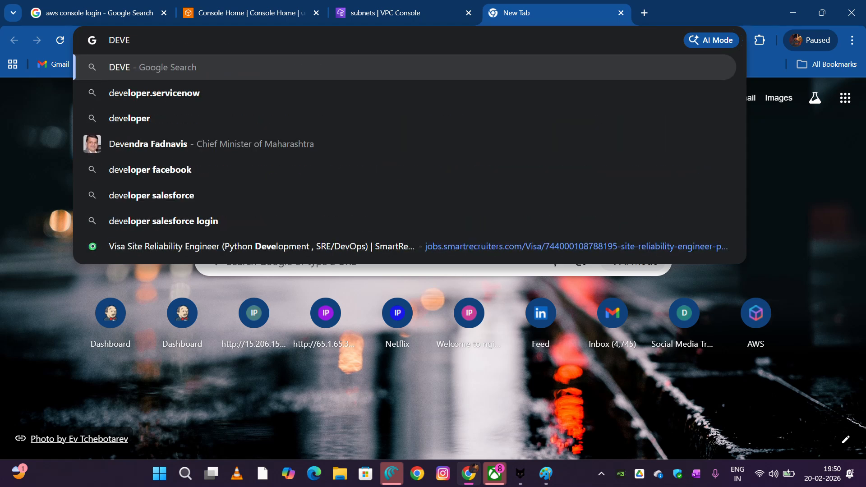
key("Down")
key("Down")
key("Return")
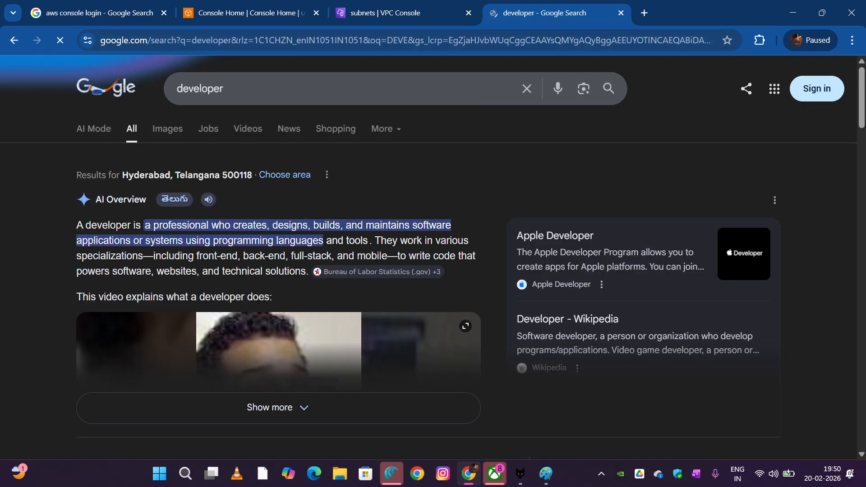
left_click(167, 129)
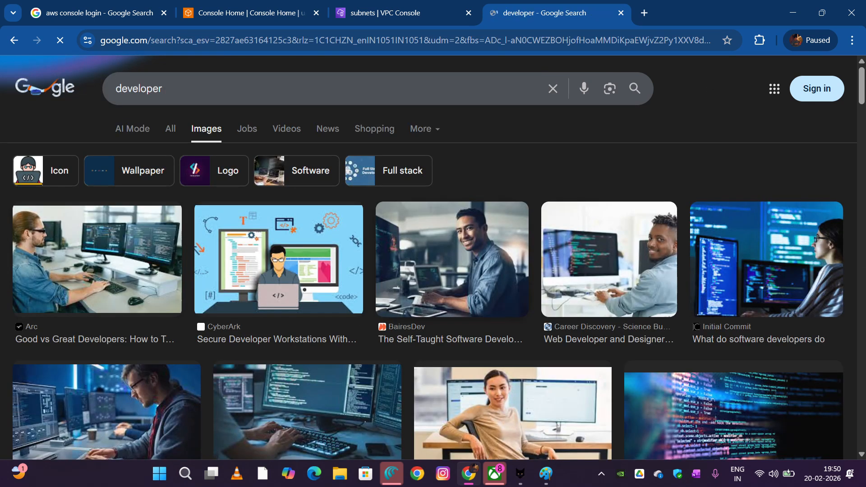
Copy the BairesDev photo of a man at a desk and paste it into Paint over the small box left of the VPC outline
right_click(492, 271)
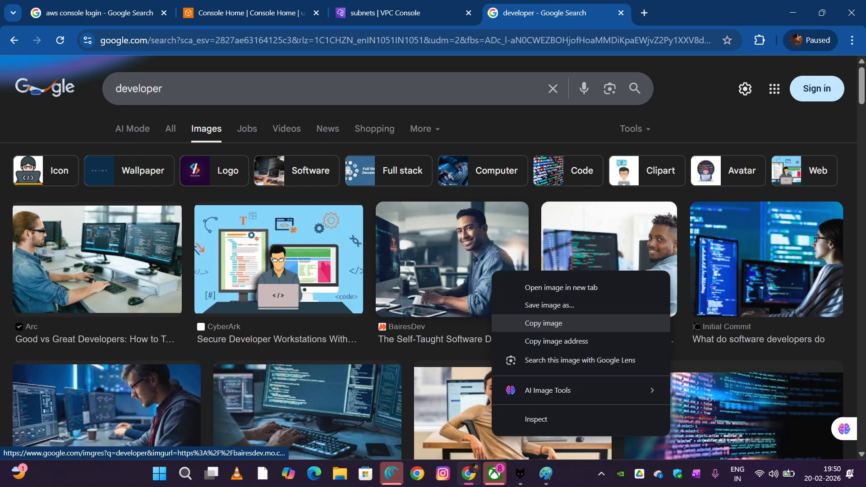
left_click(543, 322)
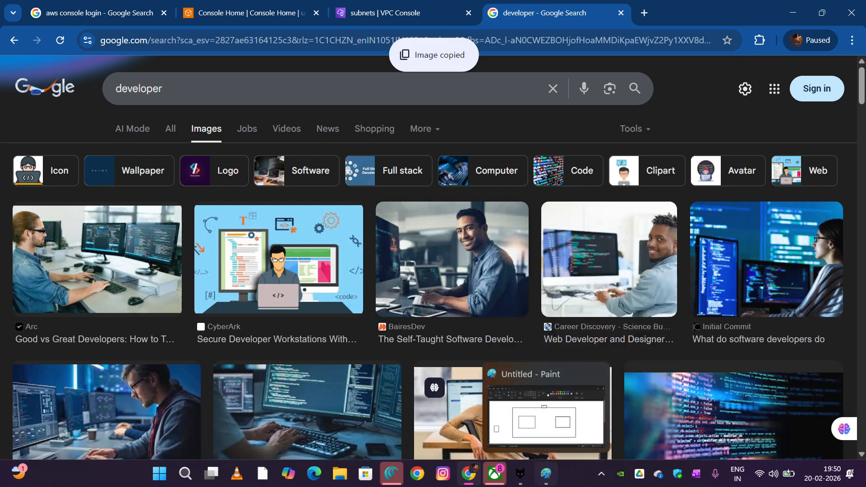
left_click(545, 473)
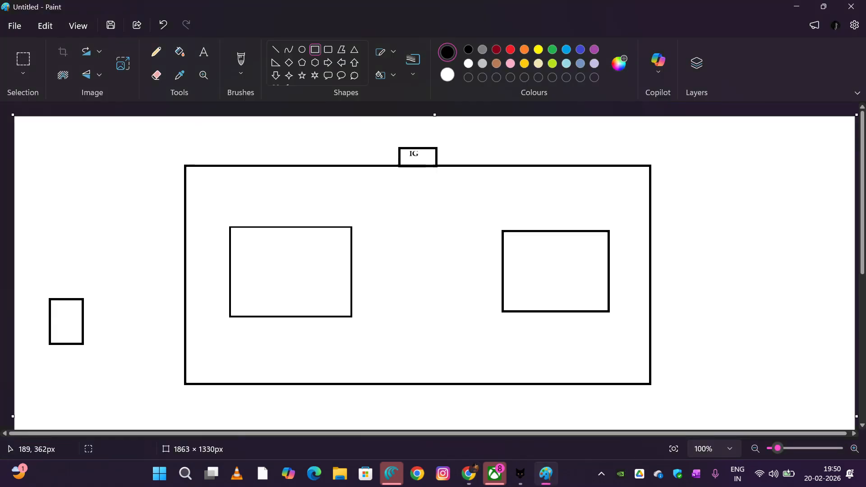
key("ctrl+v")
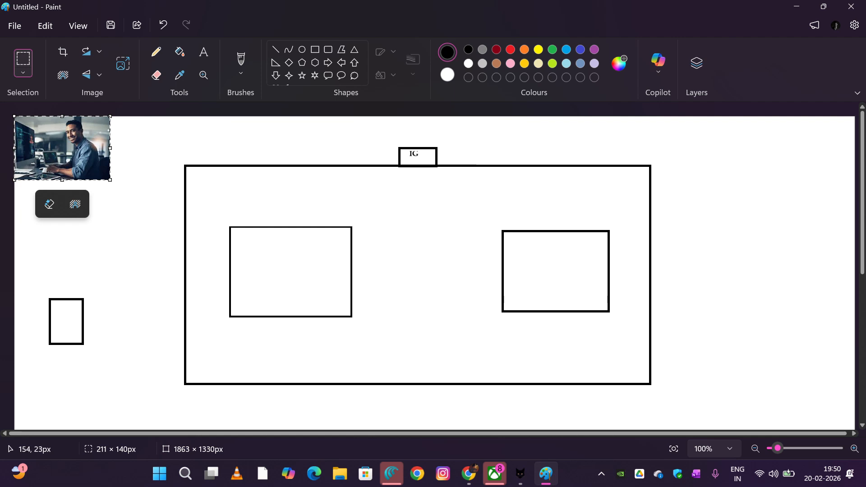
left_click_drag(65, 135, 92, 314)
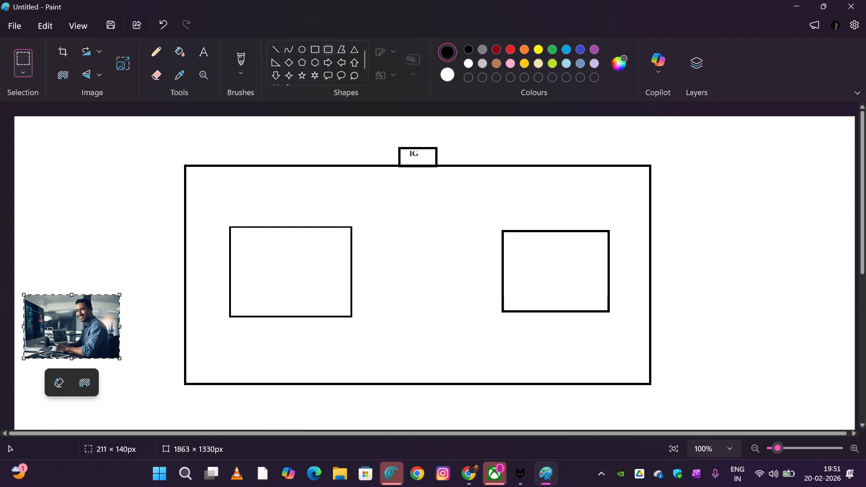
Draw a small triangle and, to its right, a diamond about 81 × 97 px between the two inner rectangles
left_click(354, 49)
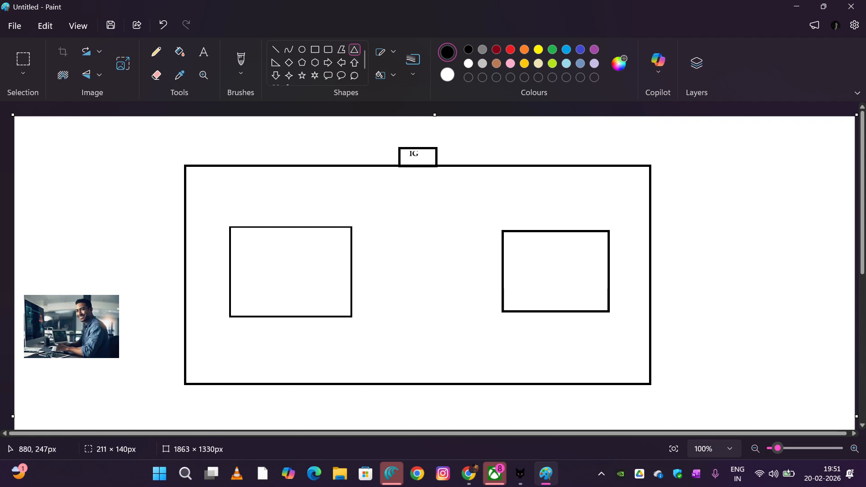
mouse_move(409, 222)
left_mouse_down()
mouse_move(431, 257)
mouse_move(448, 263)
mouse_move(394, 249)
mouse_move(412, 230)
left_mouse_up()
left_click(438, 229)
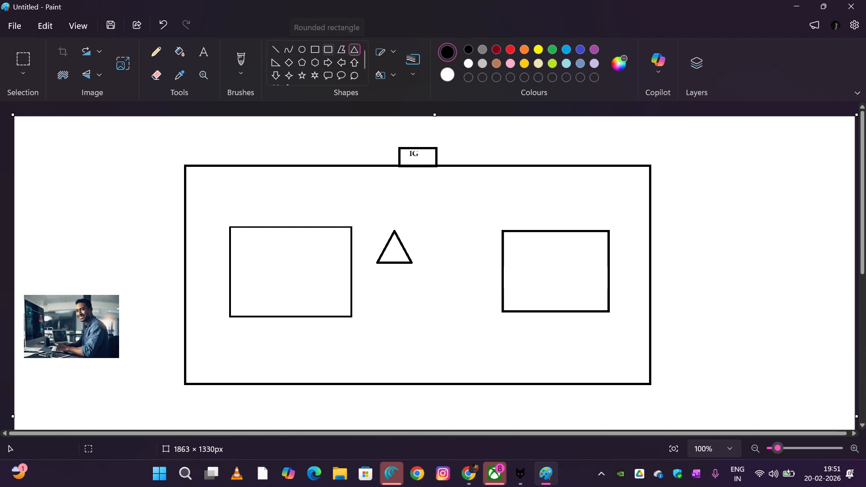
left_click(289, 62)
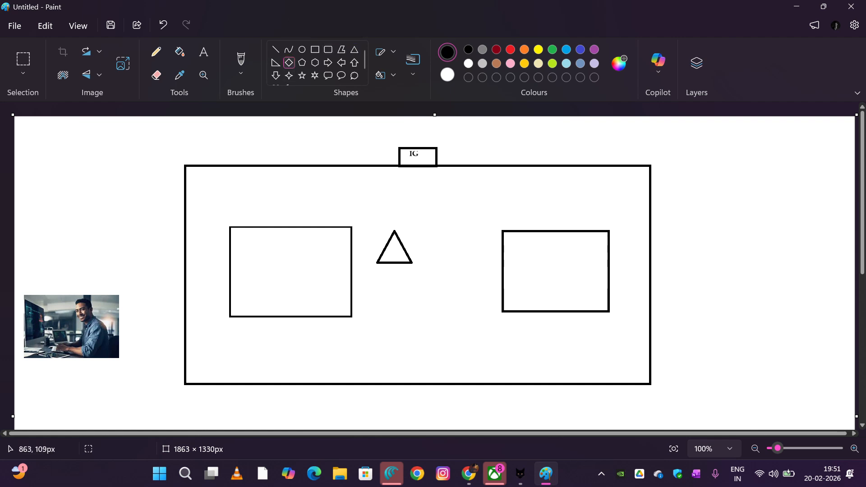
left_click_drag(433, 233, 470, 277)
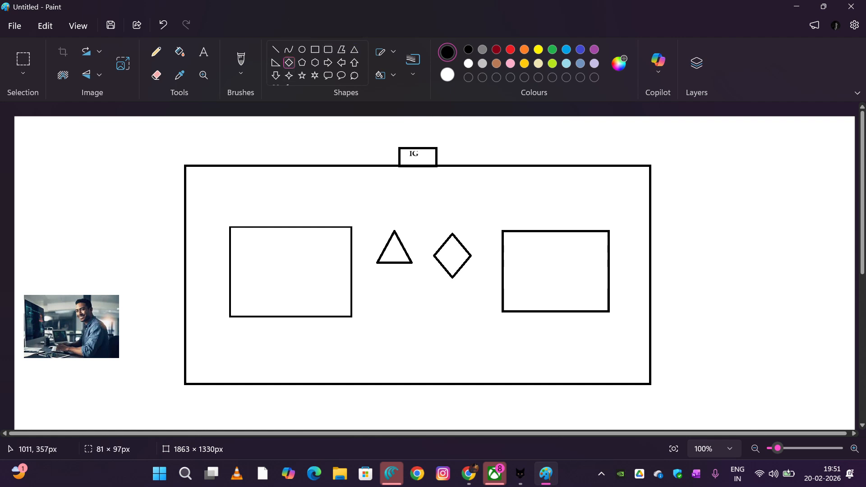
left_click(423, 315)
Switch to Chrome, search Google Images for "EC2" and copy the first Amazon EC2 logo image
left_click(469, 474)
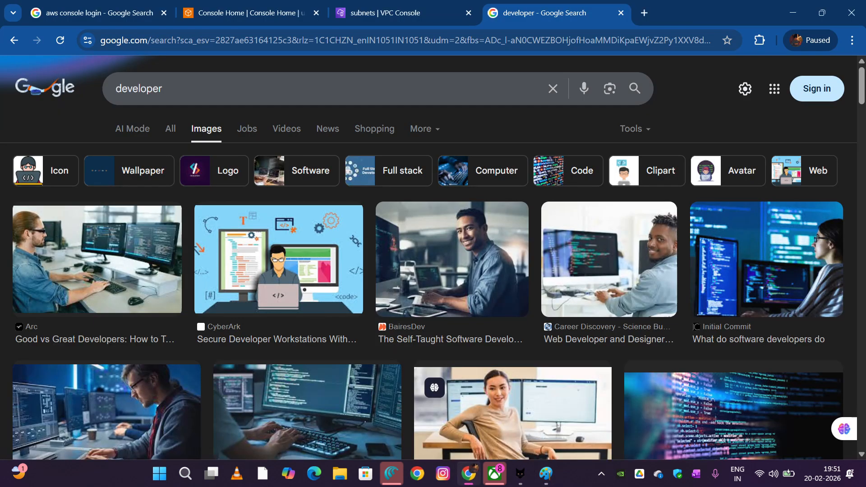
key("ctrl+a")
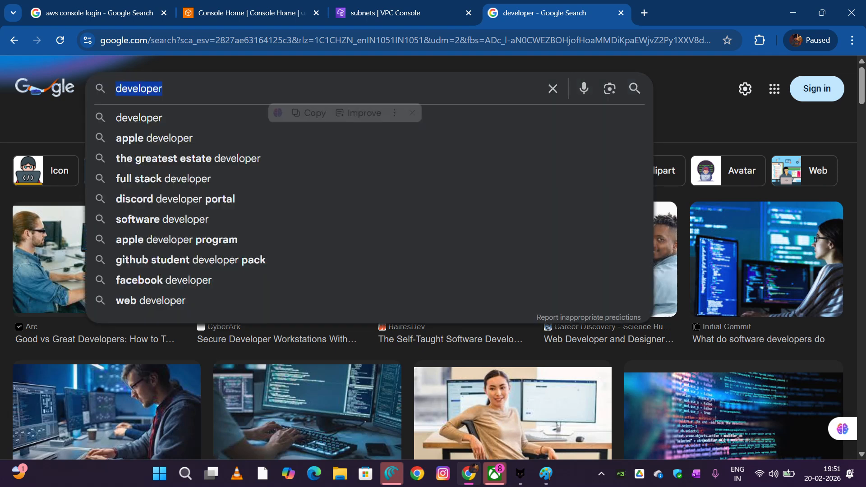
key("BackSpace")
type("EC2")
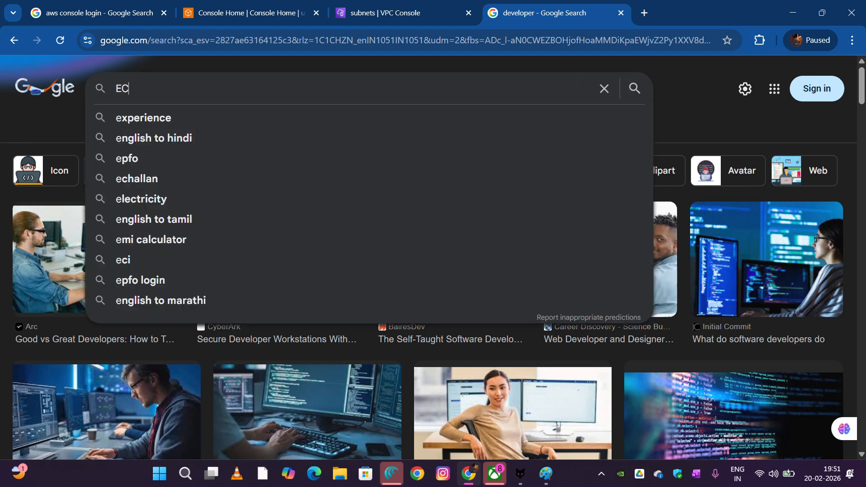
key("Return")
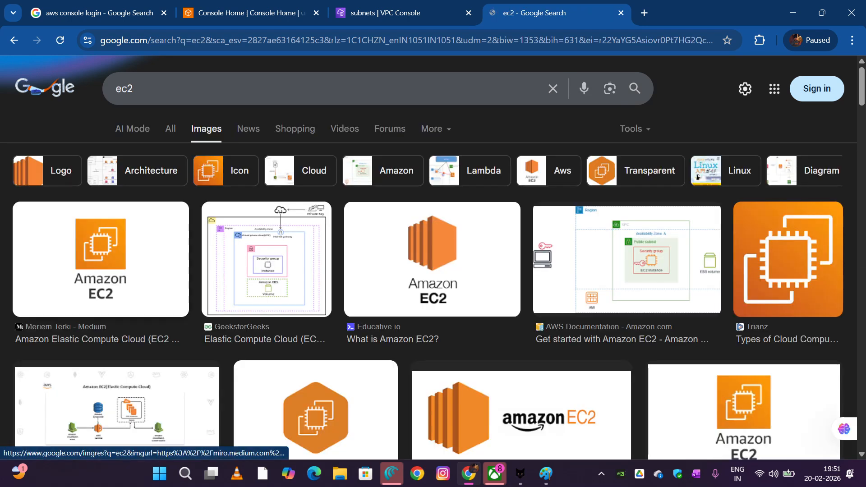
right_click(125, 261)
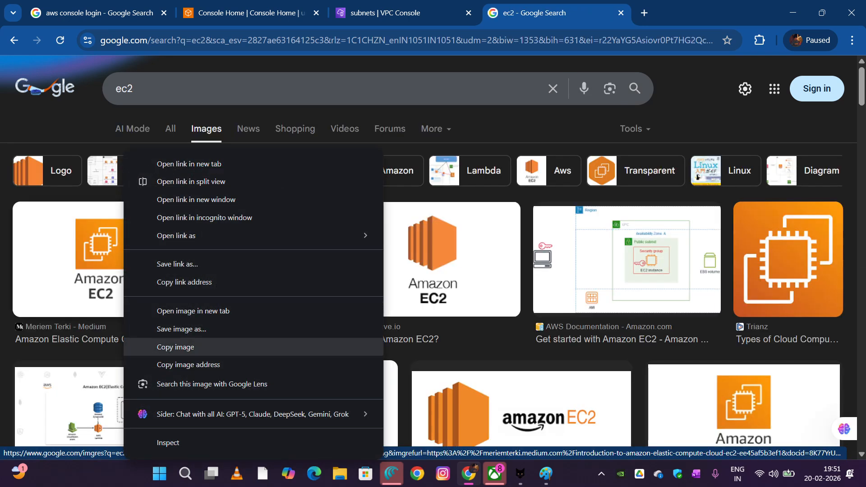
left_click(176, 347)
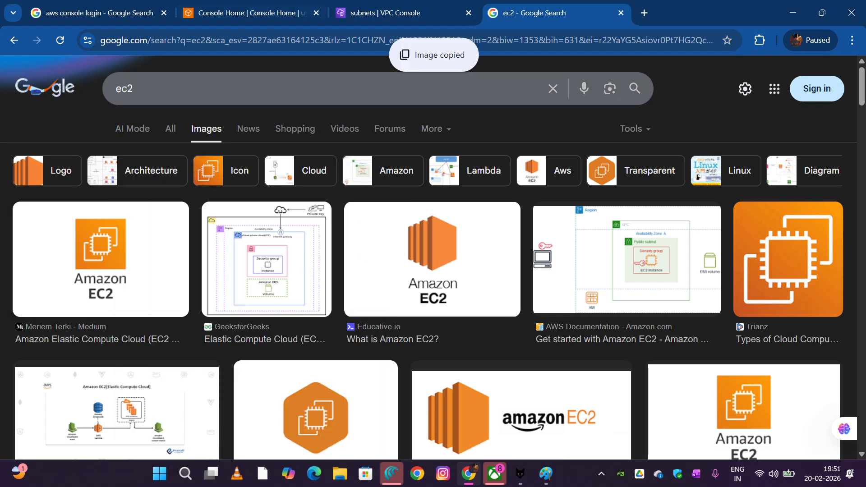
left_click(250, 13)
left_click(100, 13)
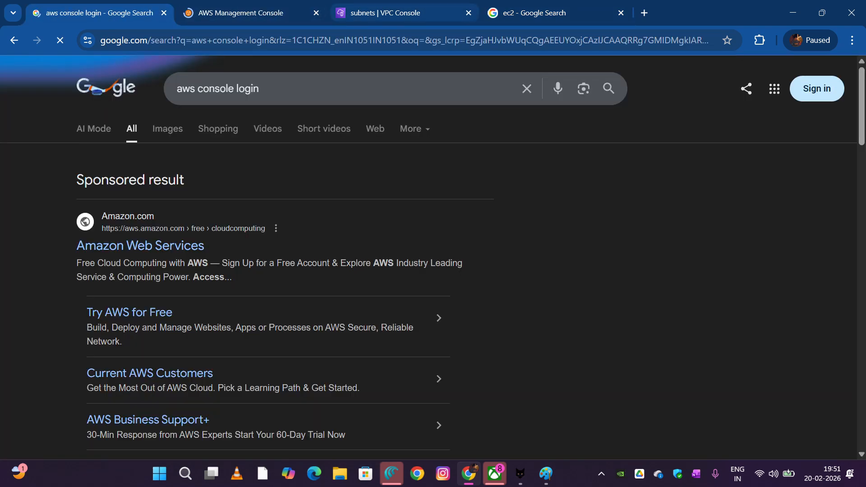
left_click(386, 13)
Switch to Paint and paste the Amazon EC2 logo into the left and right inner rectangles, centred in each
left_click(546, 473)
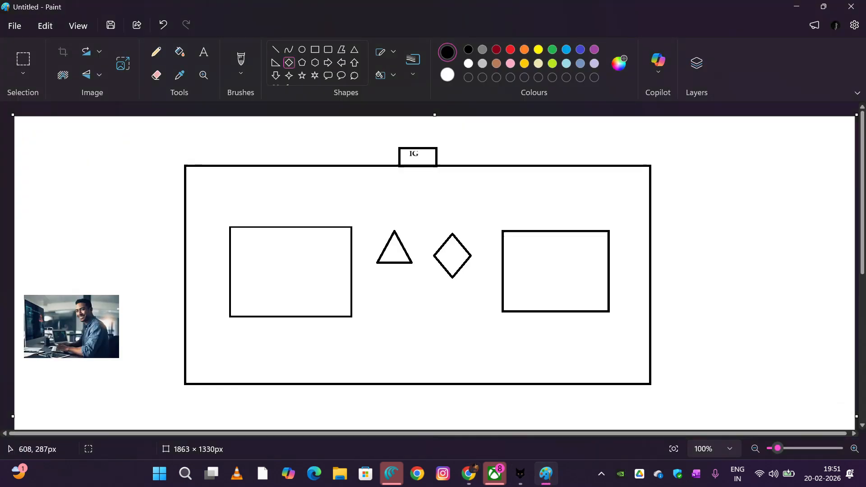
key("ctrl+v")
left_click_drag(61, 142, 291, 268)
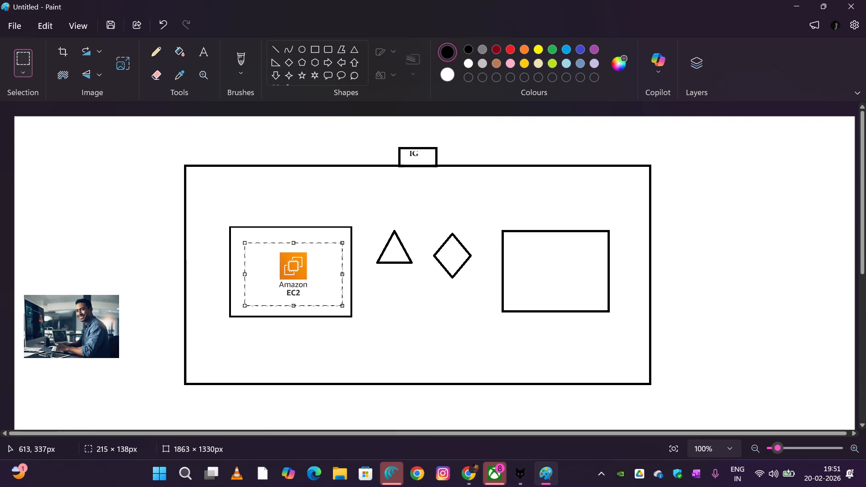
left_click(388, 310)
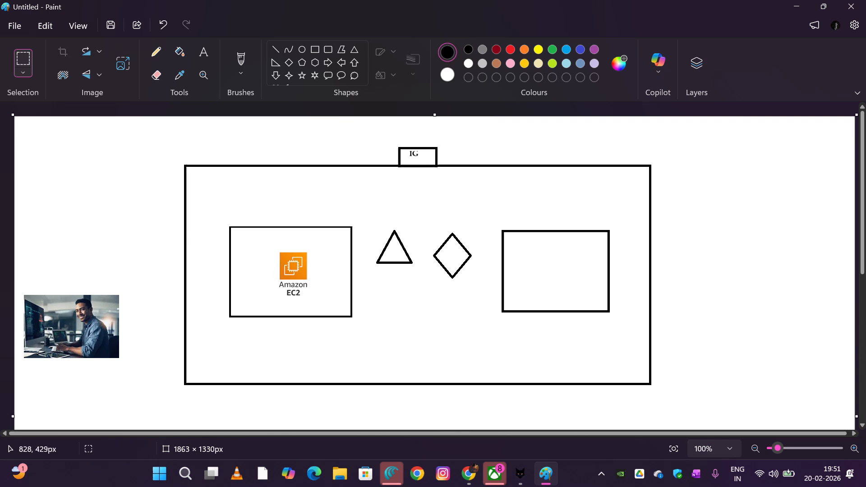
key("ctrl+v")
left_click_drag(40, 152, 537, 277)
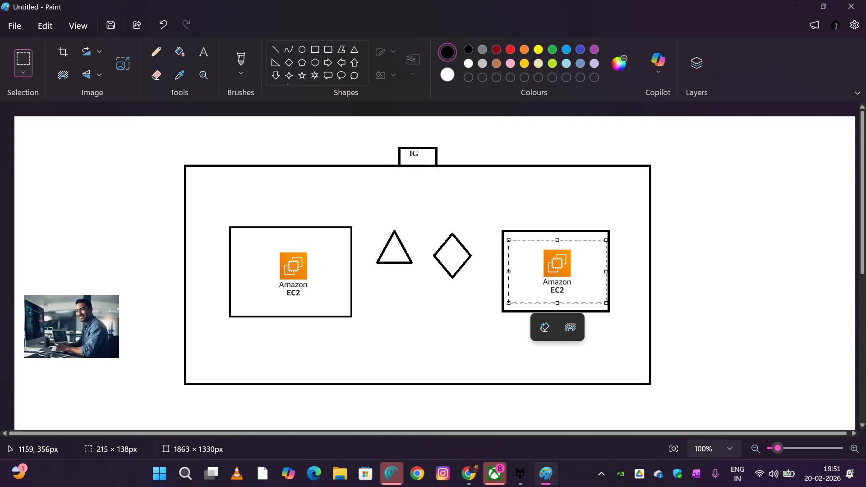
left_click(399, 300)
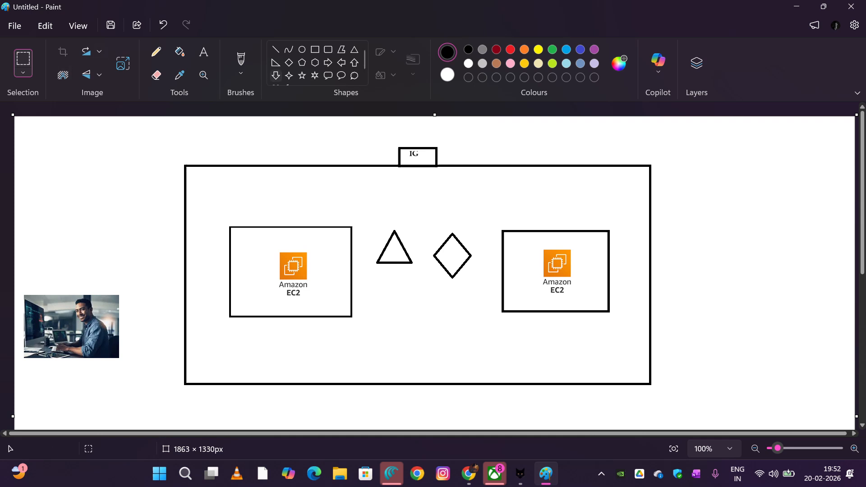
Draw a narrow box about 29 × 69 px against the left inner rectangle's left edge and a similar one against the right rectangle's left edge
left_click(315, 50)
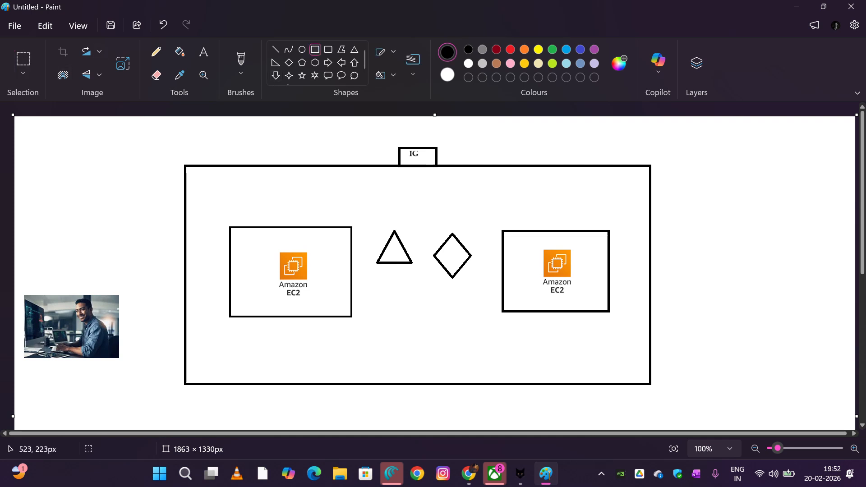
left_click_drag(215, 253, 228, 284)
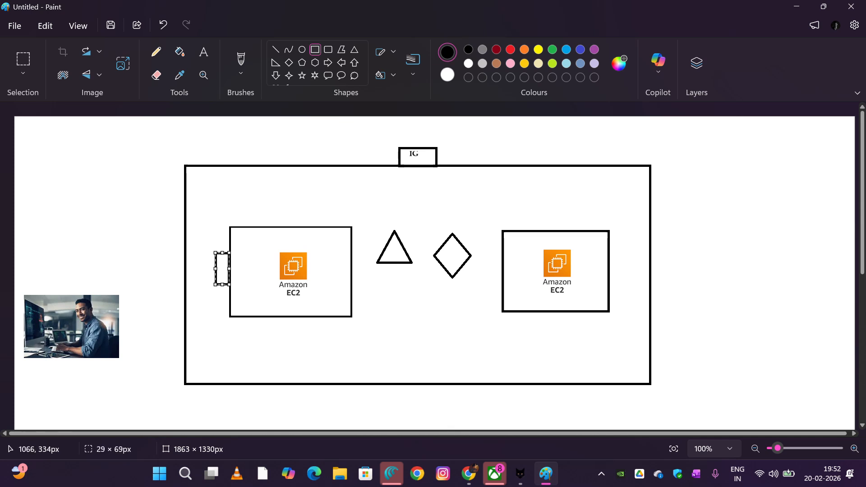
left_click_drag(490, 257, 502, 283)
left_click(474, 303)
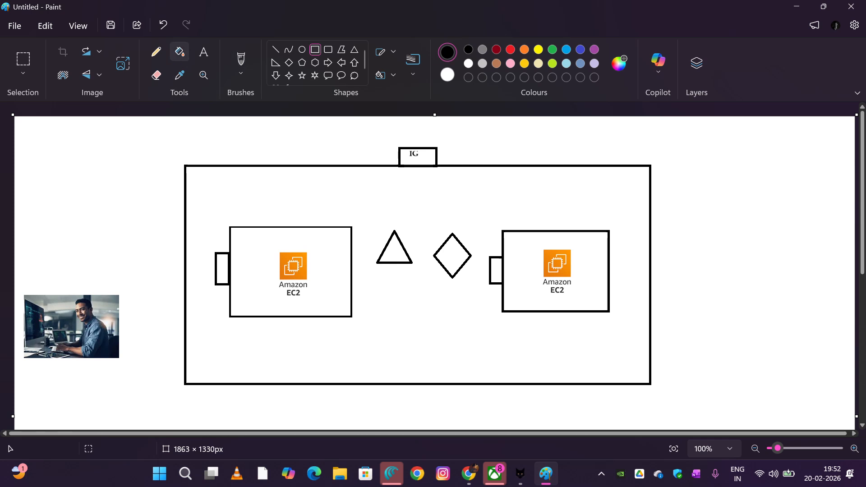
Add an "SG" text label below each of the narrow boxes attached to the left and right inner rectangles
left_click(204, 52)
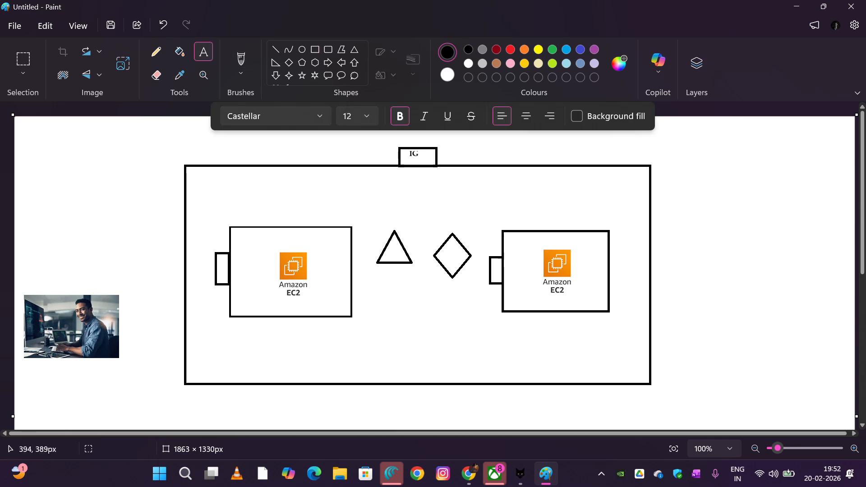
left_click_drag(199, 292, 302, 312)
type("SG")
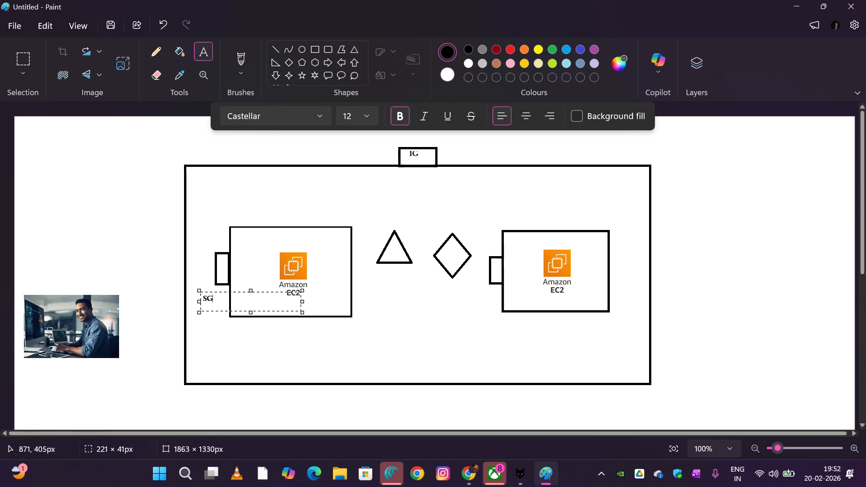
left_click(409, 299)
left_click(473, 293)
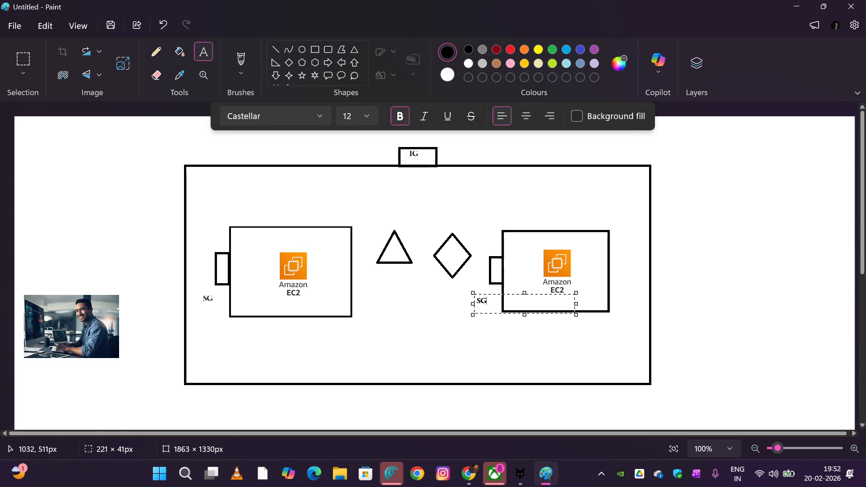
left_click(480, 347)
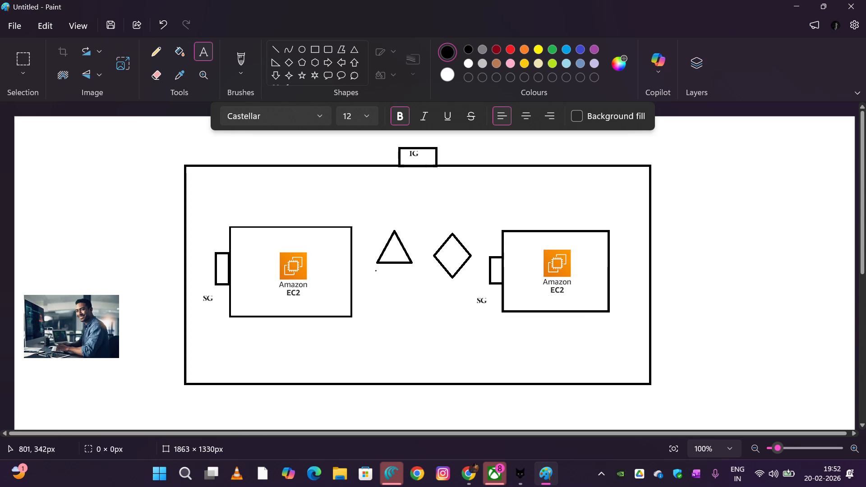
Label the triangle "PUB-RT" just below it and the diamond "PVT-RT" just above it
left_click(376, 270)
type("PUB")
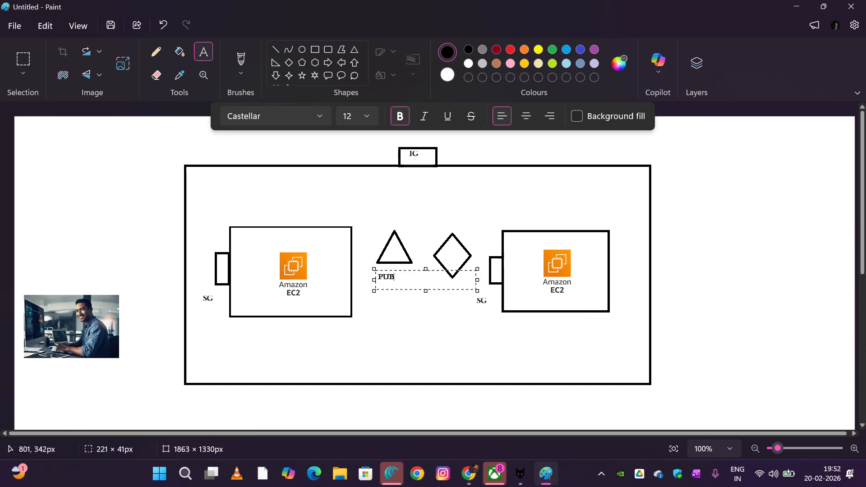
type("-RT")
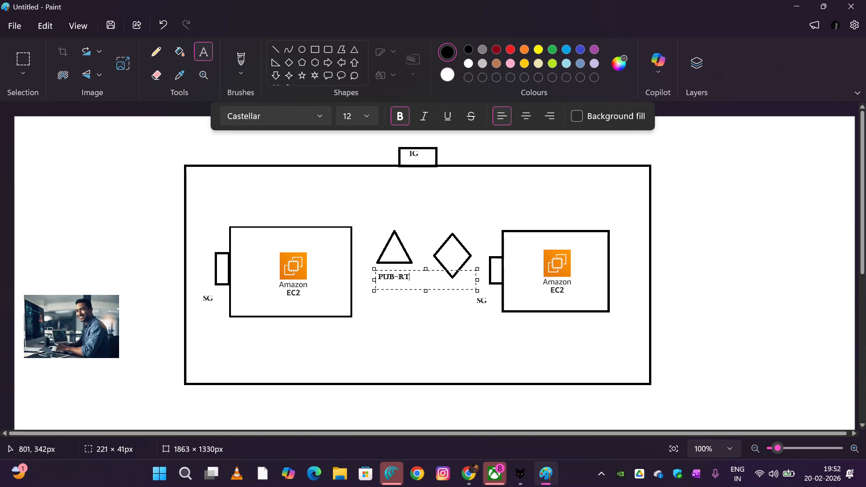
left_click(446, 290)
left_click(439, 218)
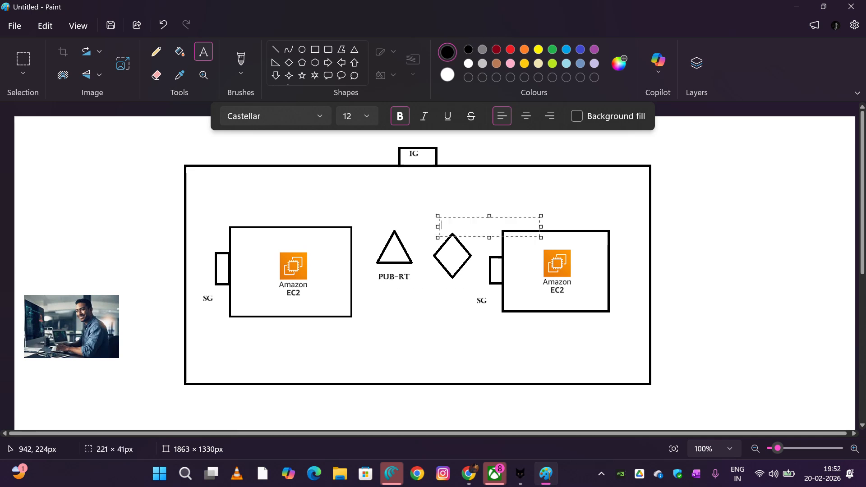
type("PVT-RT")
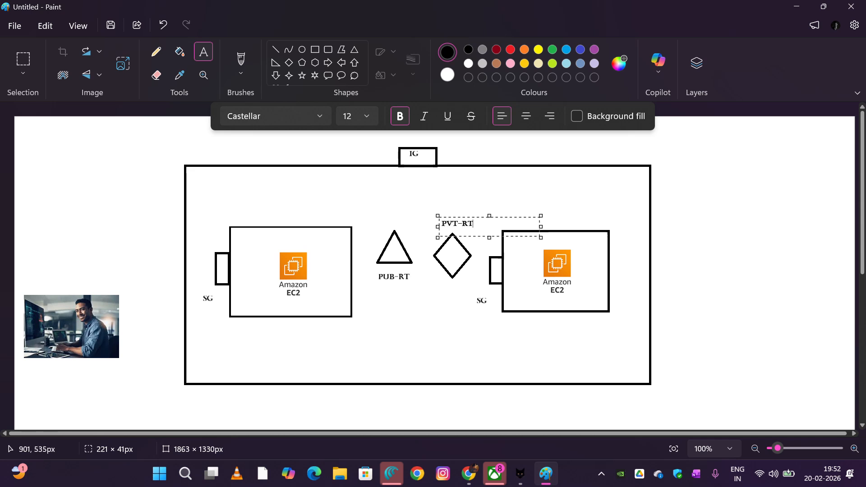
left_click(265, 202)
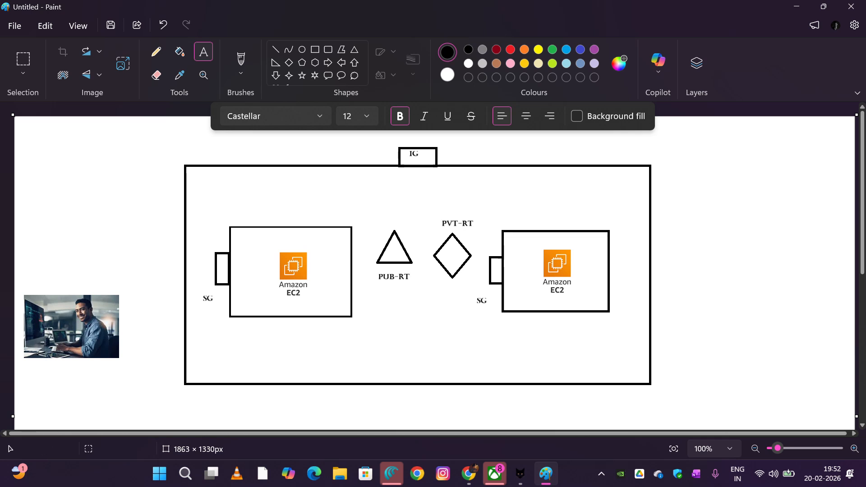
Draw a straight horizontal line about 339 px long from the left inner rectangle's right edge to the right inner rectangle's left edge
left_click(275, 49)
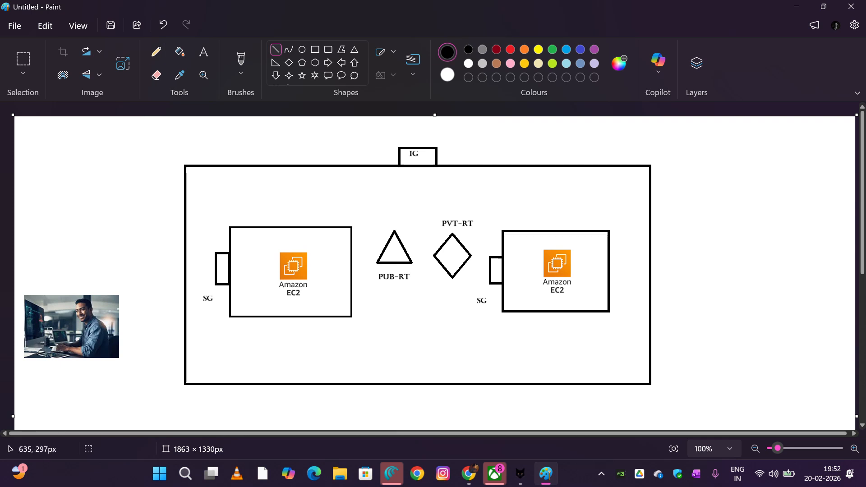
scroll(262, 257, "down", 4)
scroll(313, 269, "up", 4)
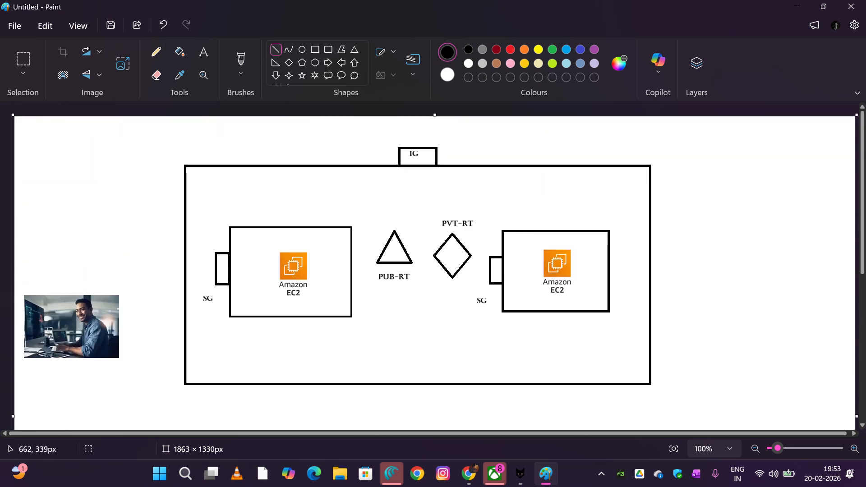
scroll(520, 263, "down", 3)
scroll(521, 263, "up", 3)
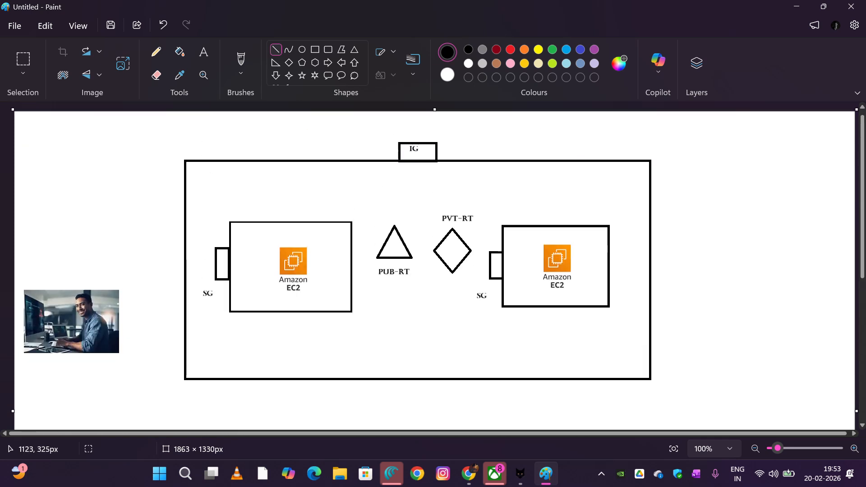
scroll(57, 277, "down", 3)
scroll(57, 276, "up", 3)
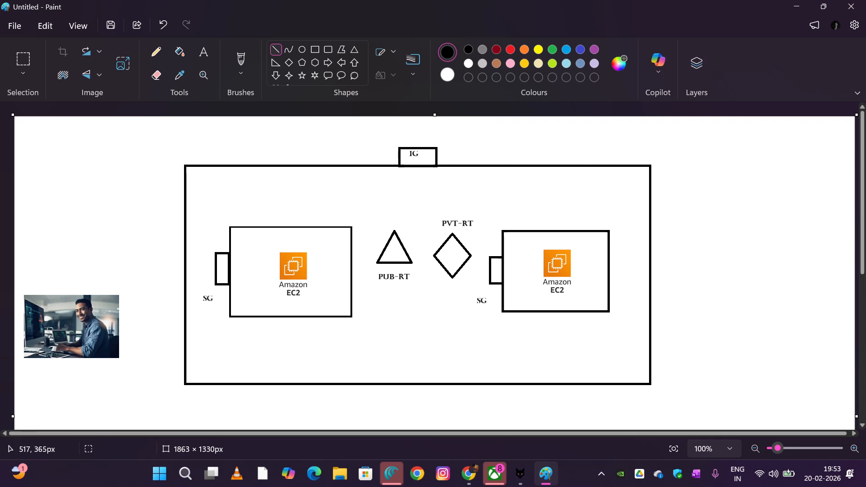
scroll(433, 266, "down", 3)
scroll(433, 266, "up", 2)
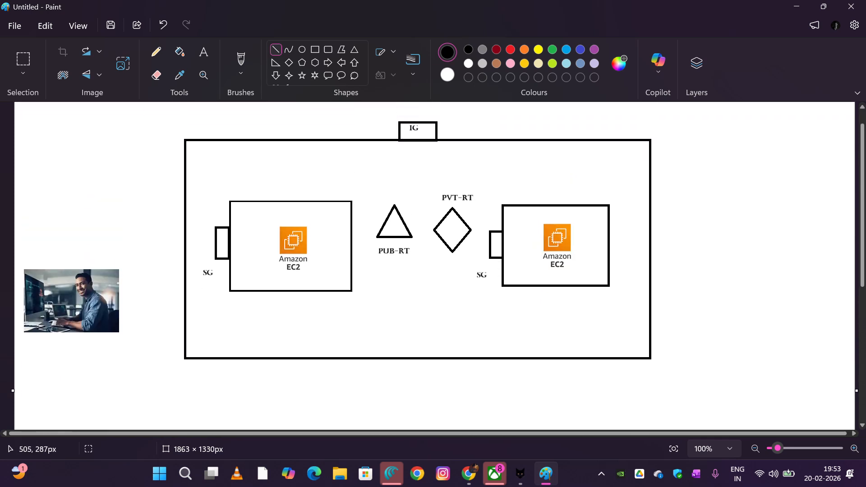
mouse_move(246, 218)
left_mouse_down()
mouse_move(321, 248)
mouse_move(319, 265)
left_mouse_up()
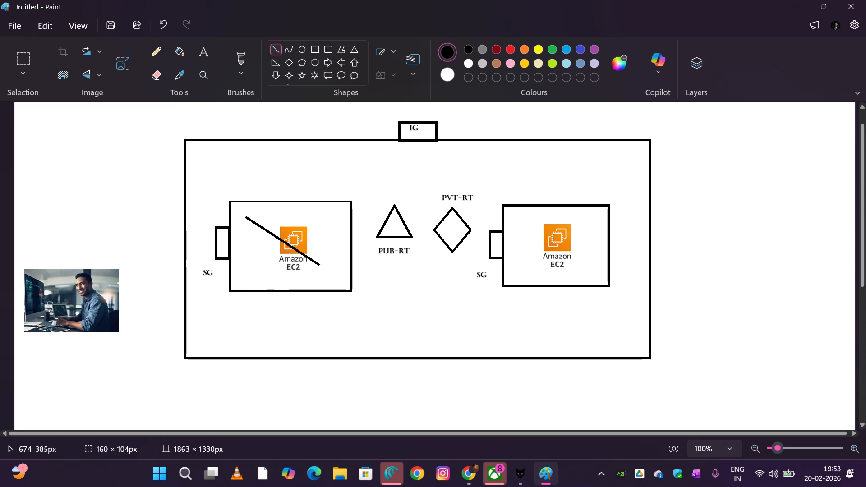
key("ctrl+z")
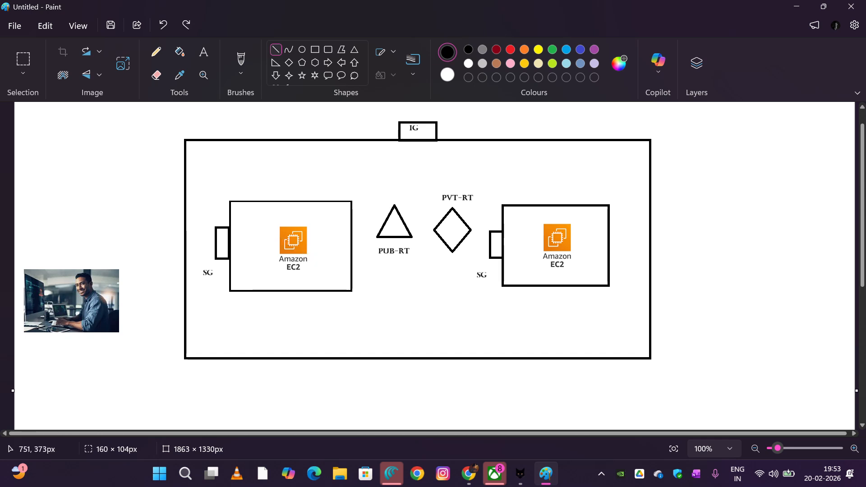
left_click(350, 260)
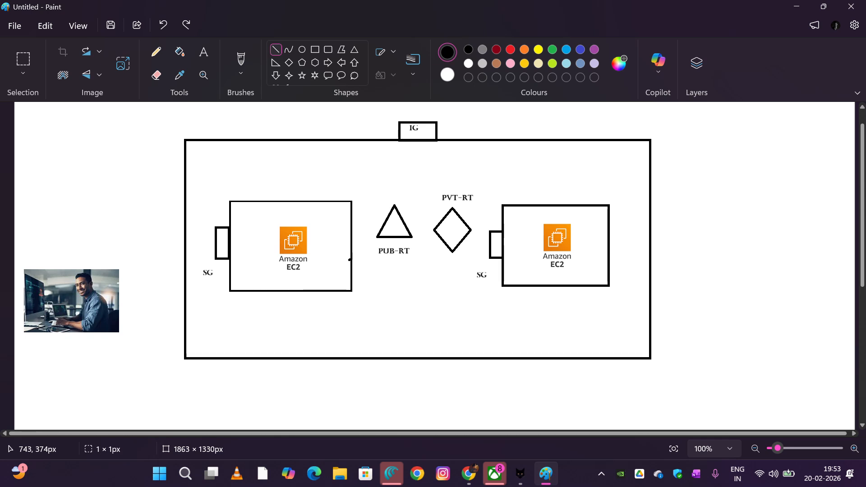
left_click_drag(358, 260, 502, 260)
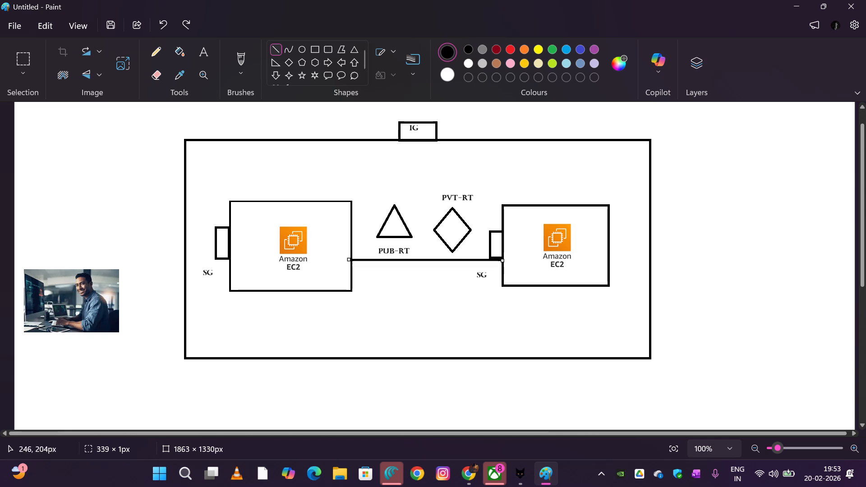
Trace a thin freehand pencil path from the person picture over to the IG box, down to the triangle and into the left inner rectangle
scroll(69, 269, "up", 1)
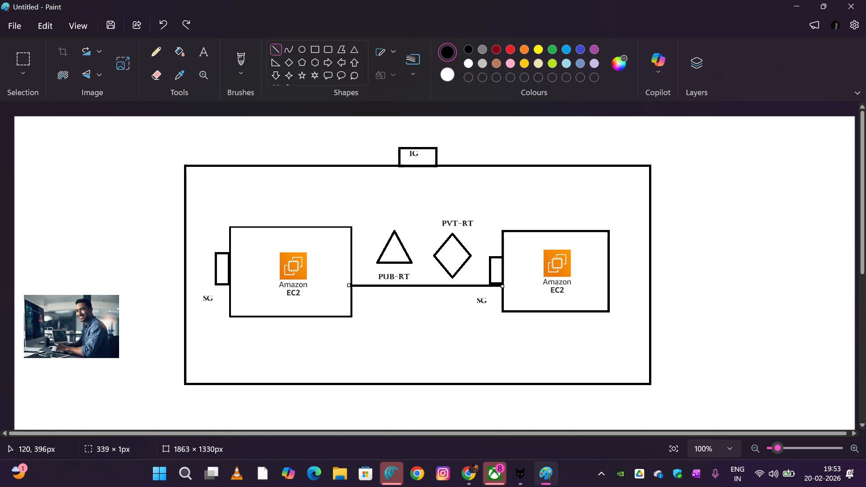
left_click(156, 52)
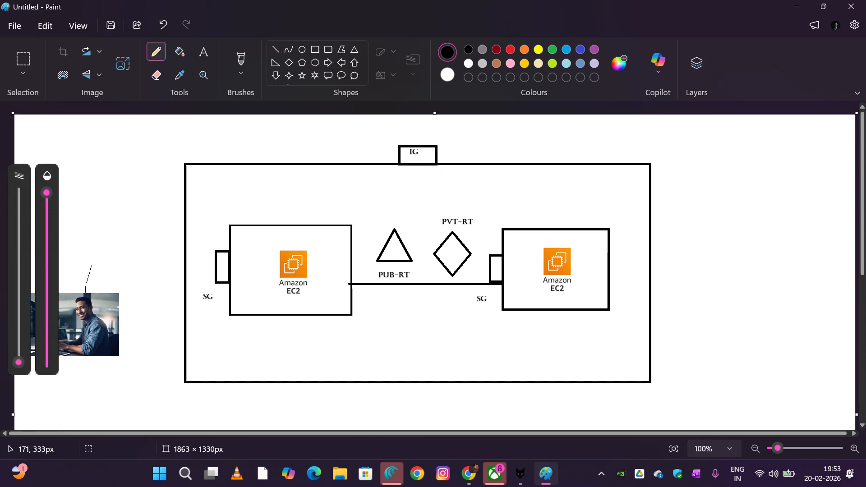
left_click_drag(156, 169, 258, 129)
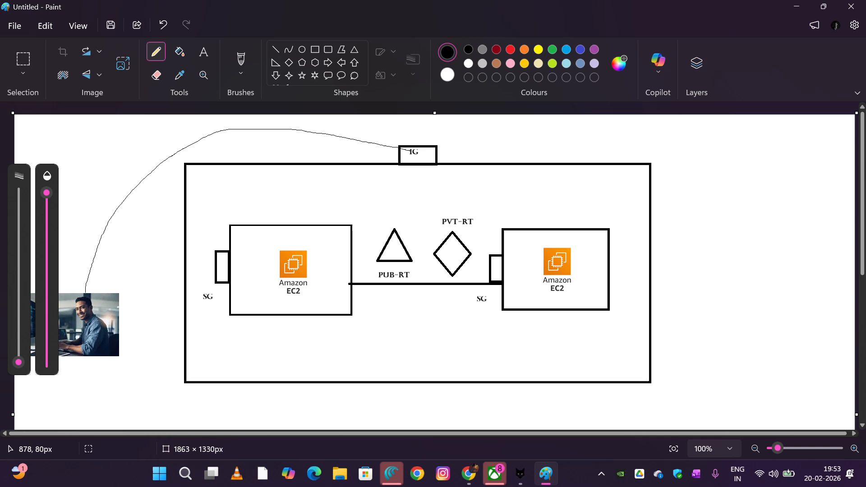
left_click_drag(406, 169, 398, 191)
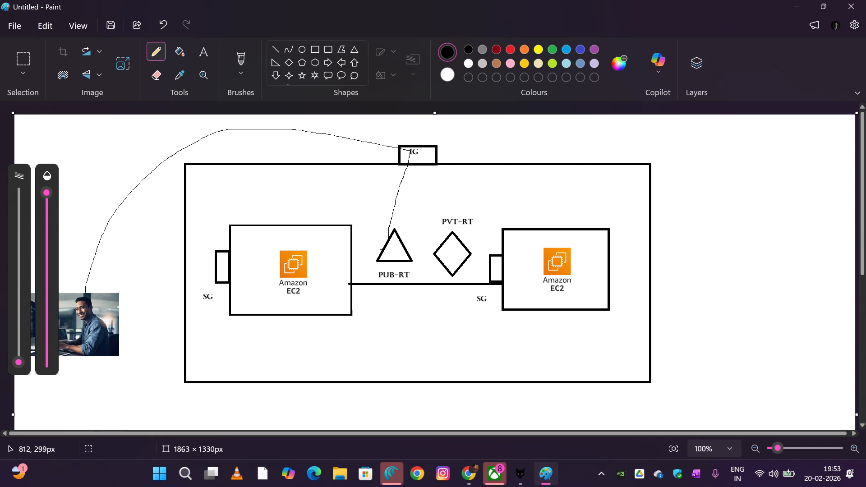
left_click_drag(358, 261, 344, 270)
Draw a small box about 57 × 23 px in the left inner rectangle's upper-right corner and label it "NAT" inside
left_click(315, 49)
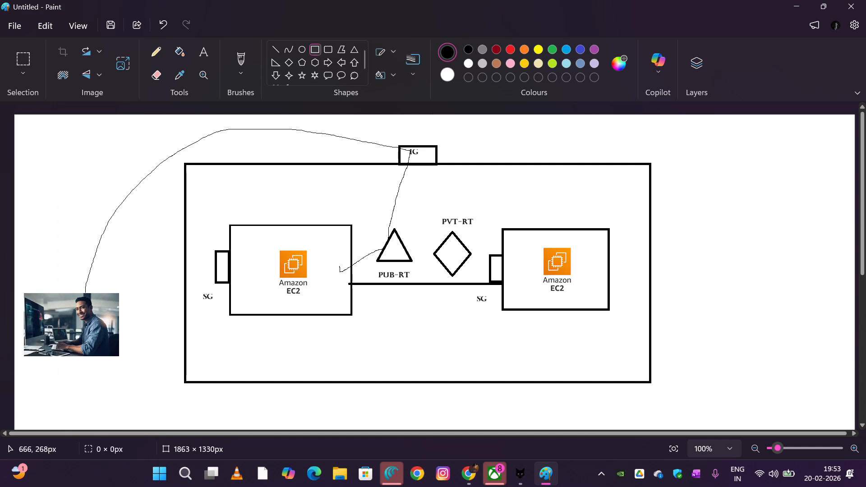
mouse_move(313, 234)
left_mouse_down()
mouse_move(347, 261)
mouse_move(315, 245)
left_mouse_up()
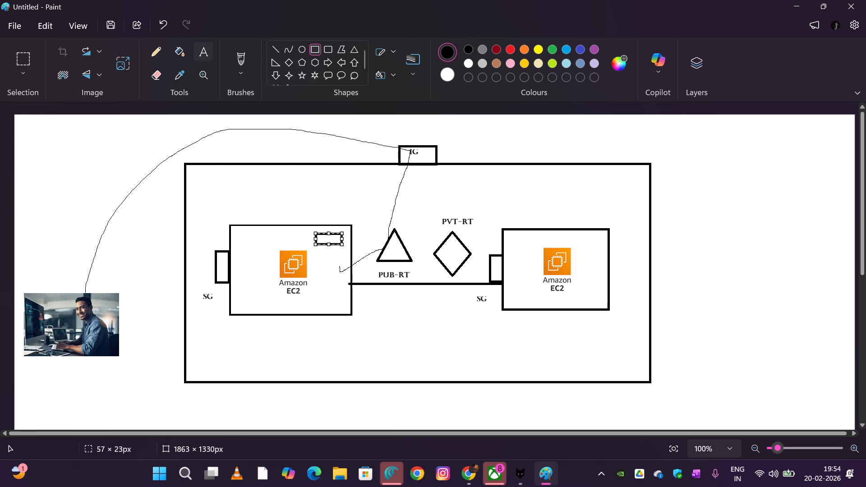
left_click(203, 52)
left_click_drag(318, 236, 421, 257)
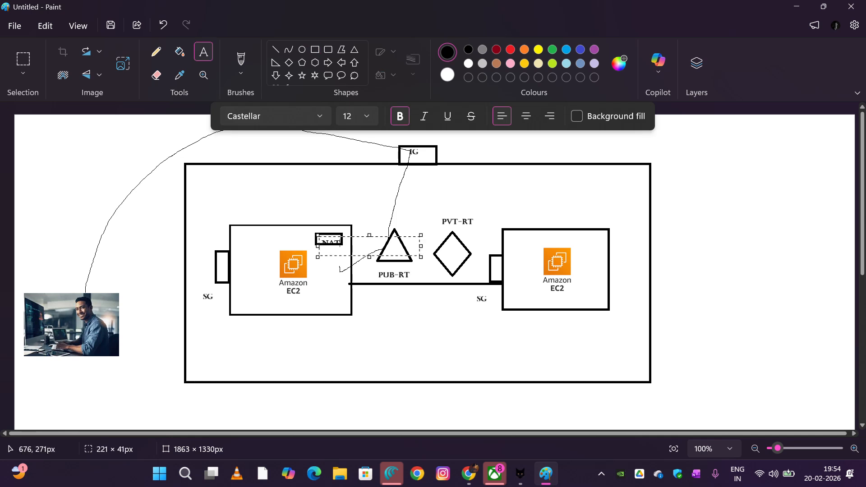
left_click_drag(317, 234, 317, 233)
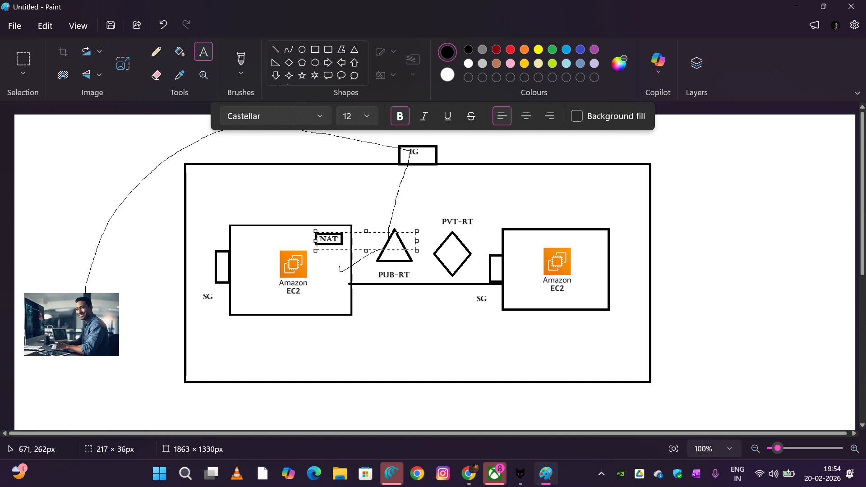
left_click(258, 255)
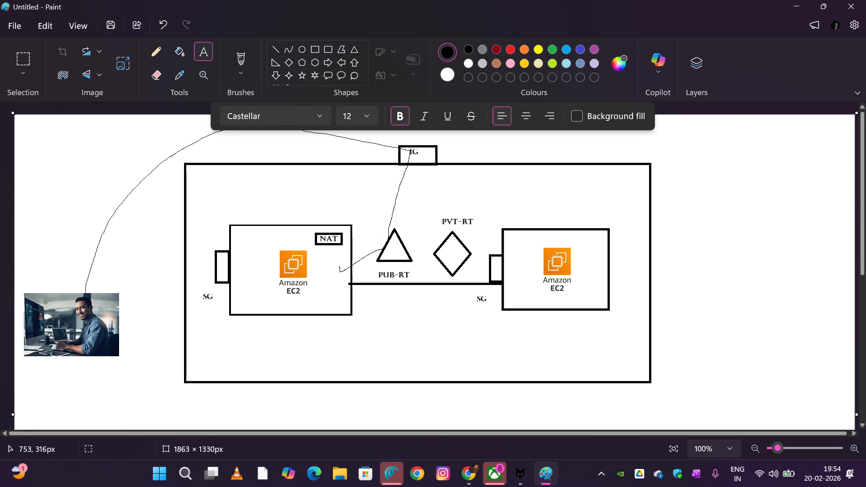
Continue the pencil path up to the NAT box, around the left EC2 logo, through the PVT-RT diamond and around the right EC2 logo
left_click(156, 51)
left_click_drag(340, 272, 338, 249)
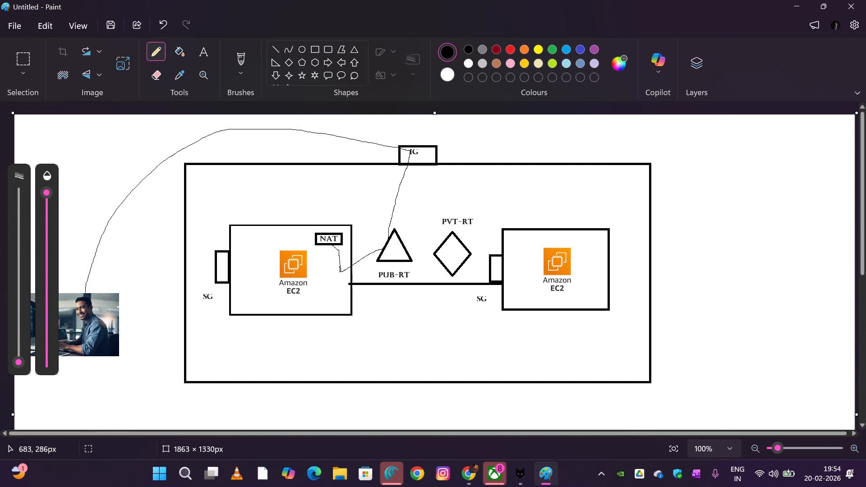
left_click_drag(319, 240, 272, 246)
mouse_move(263, 285)
left_mouse_down()
mouse_move(285, 298)
mouse_move(328, 303)
mouse_move(431, 254)
left_mouse_up()
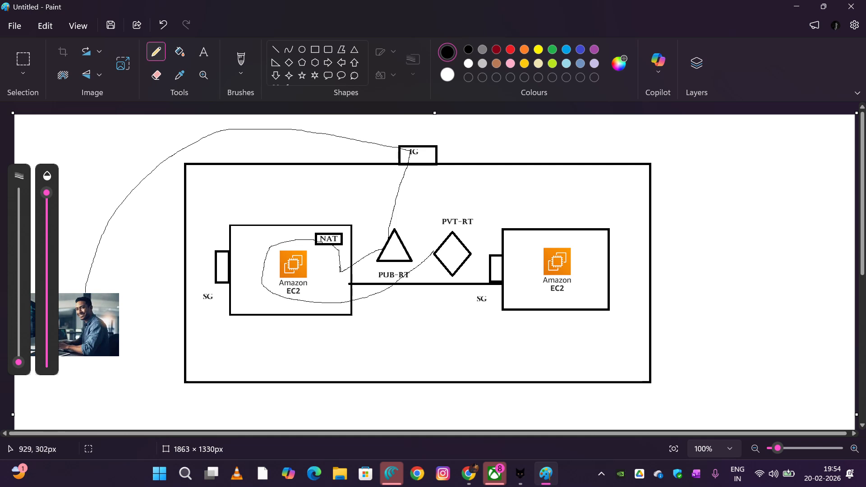
left_click_drag(477, 240, 521, 233)
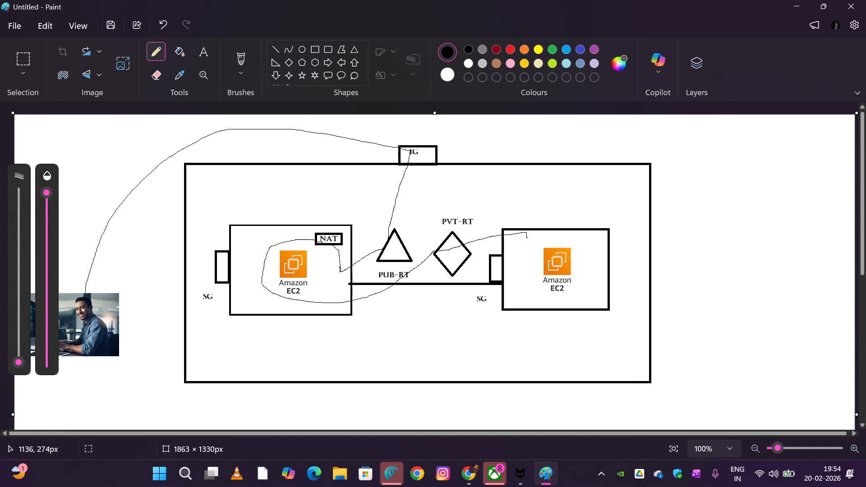
mouse_move(532, 279)
left_mouse_down()
mouse_move(585, 280)
mouse_move(570, 241)
mouse_move(558, 282)
left_mouse_up()
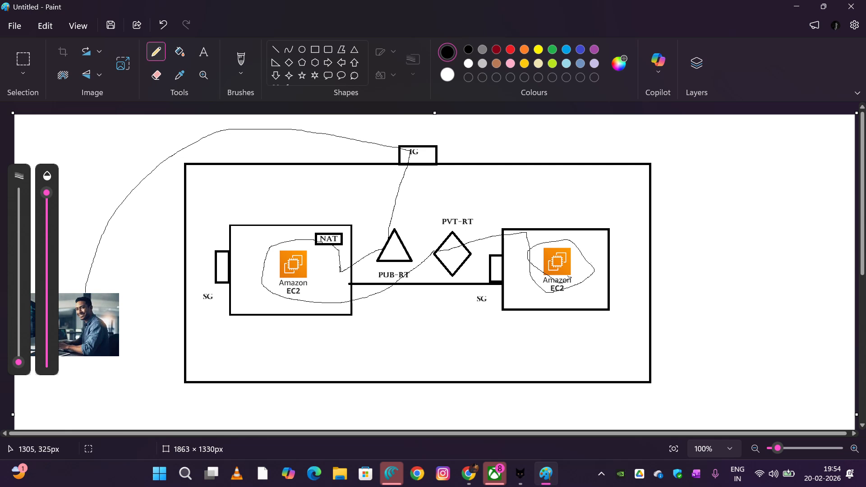
scroll(559, 290, "down", 3)
scroll(530, 264, "up", 3)
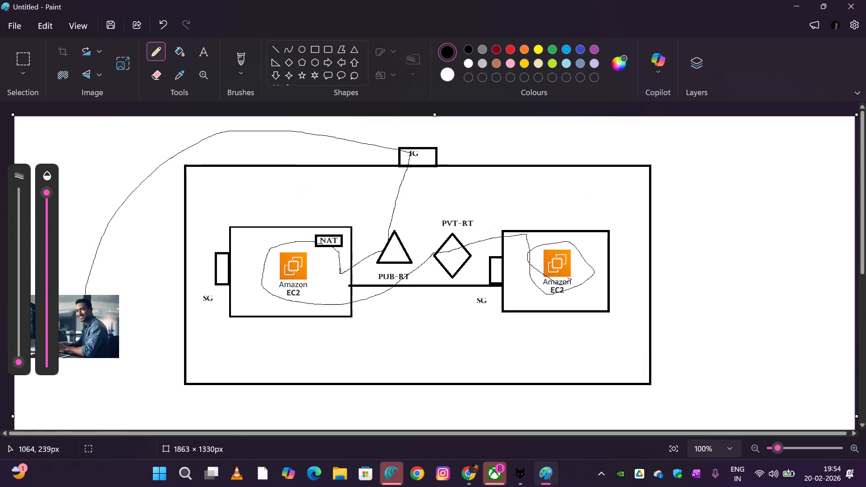
scroll(420, 212, "down", 3)
scroll(447, 238, "up", 3)
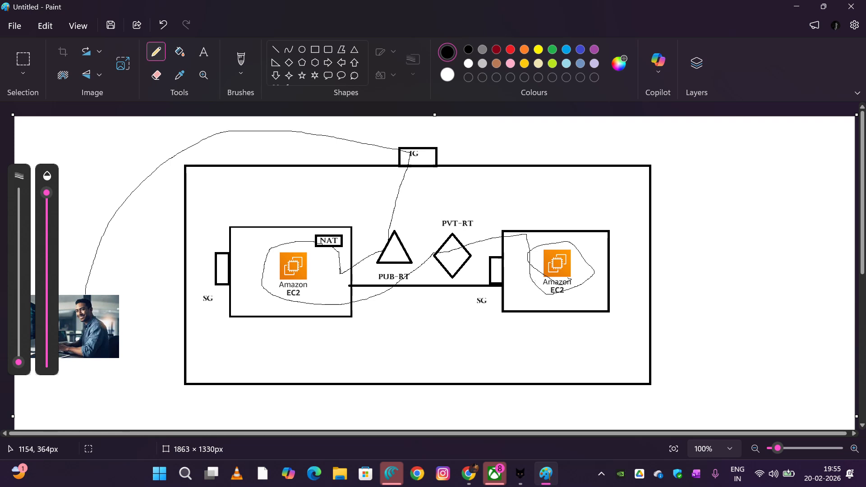
scroll(478, 246, "down", 5)
scroll(479, 247, "up", 1)
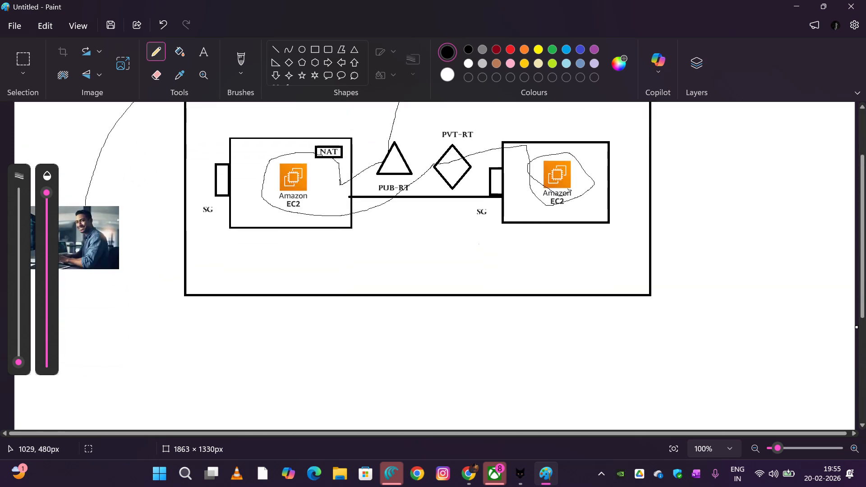
scroll(479, 247, "up", 4)
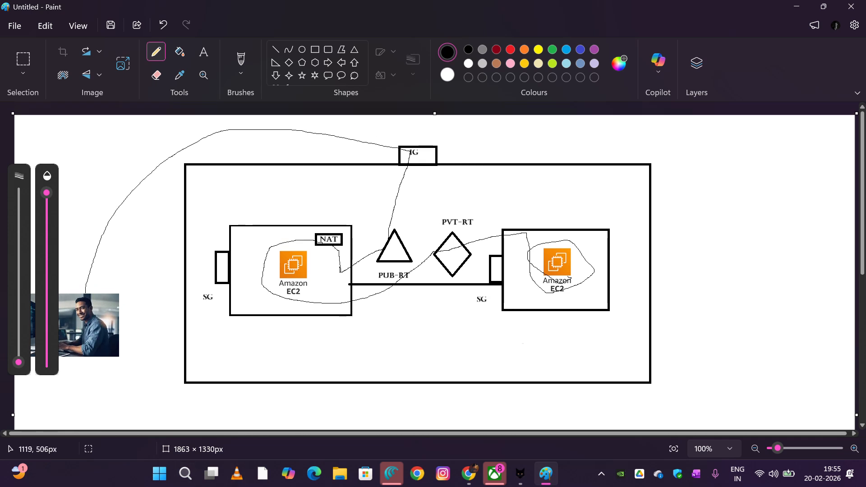
scroll(309, 195, "down", 3)
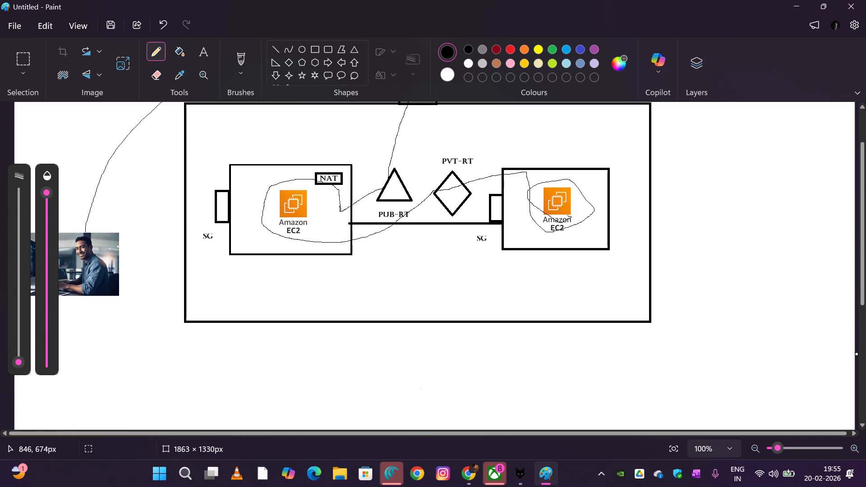
Switch from Paint to the AWS VPC console in Chrome
left_click(469, 473)
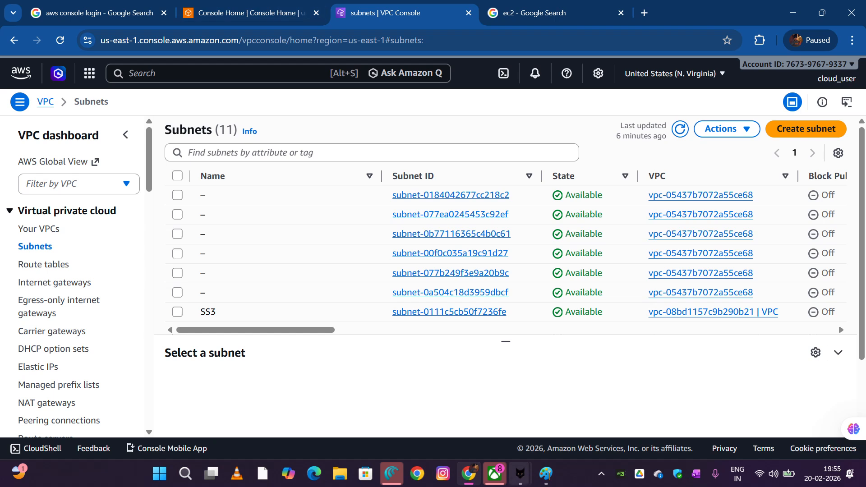
mouse_move(545, 473)
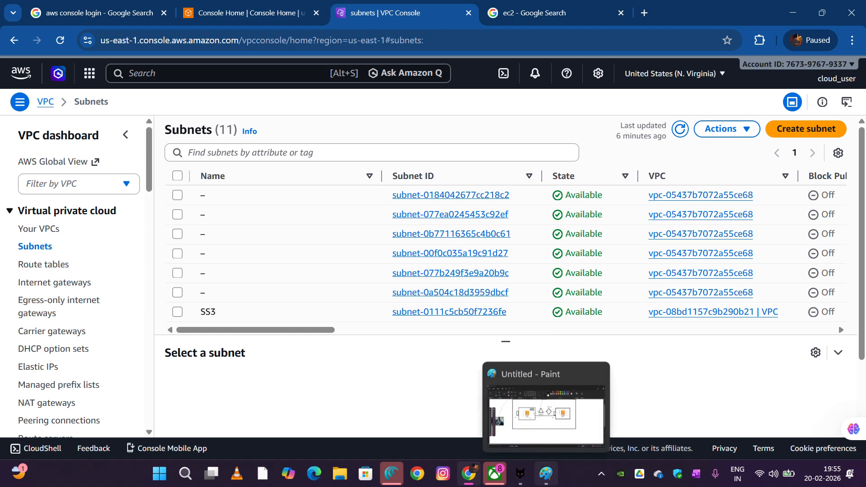
mouse_move(401, 14)
left_mouse_down()
mouse_move(392, 13)
mouse_move(392, 53)
mouse_move(391, 15)
left_mouse_up()
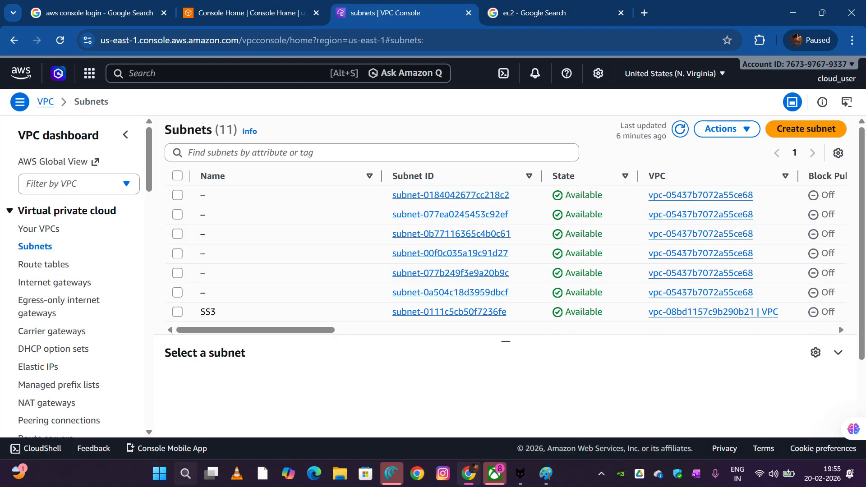
left_click(185, 474)
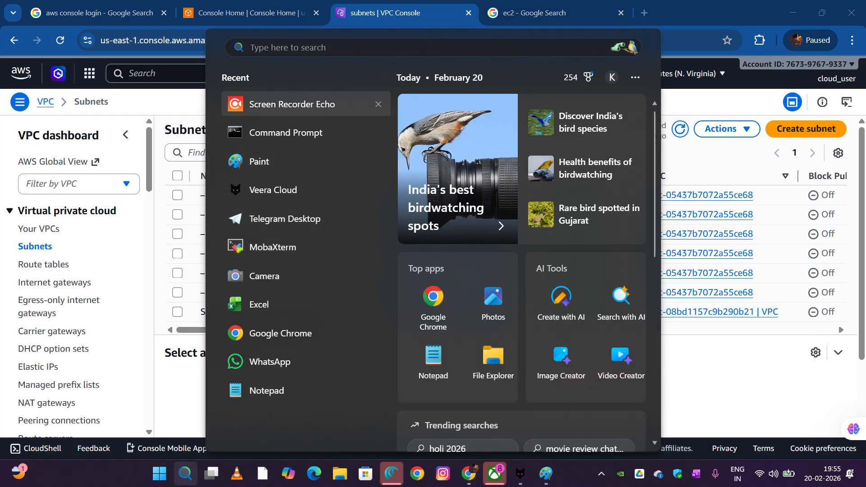
left_click(292, 104)
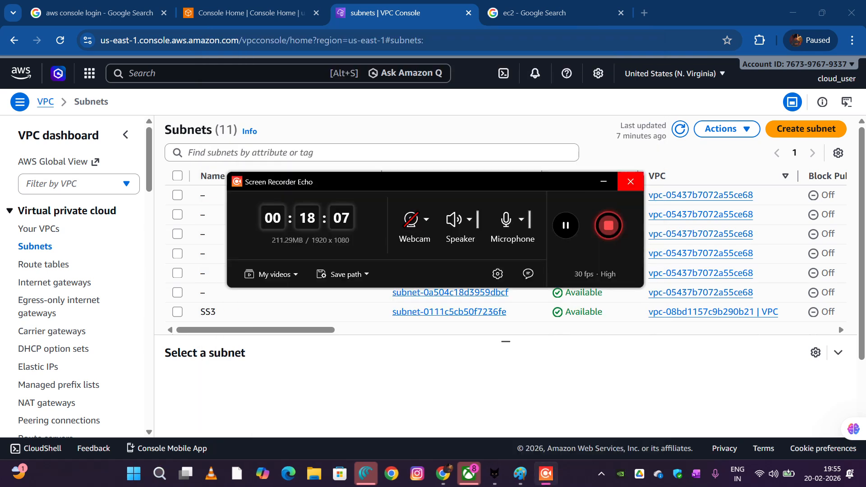
left_click(603, 182)
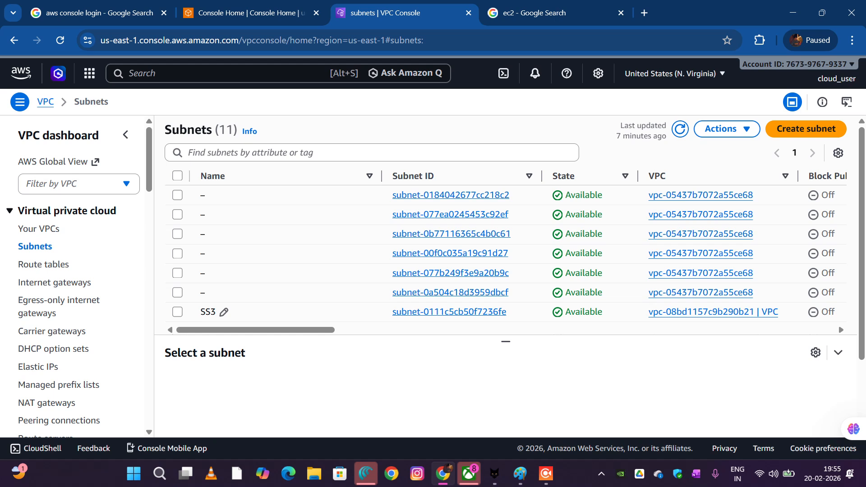
Search the AWS console for EC2, open the EC2 service in a new browser tab and switch to it
key("alt+s")
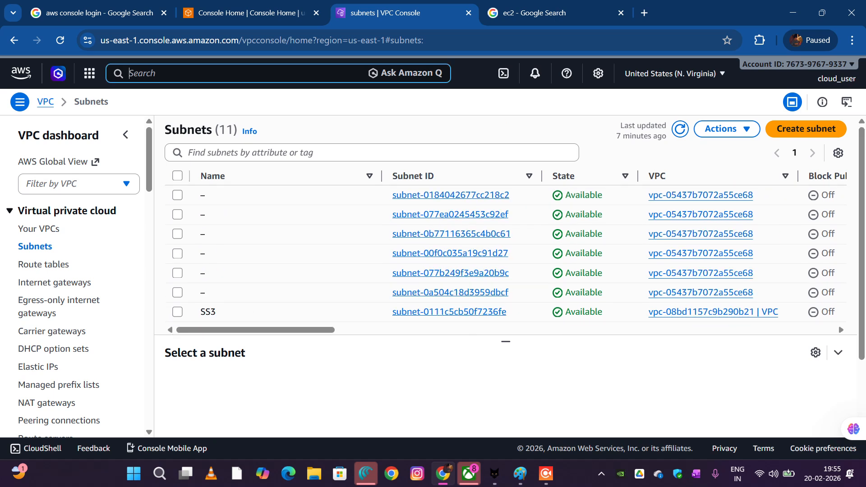
type("EC2")
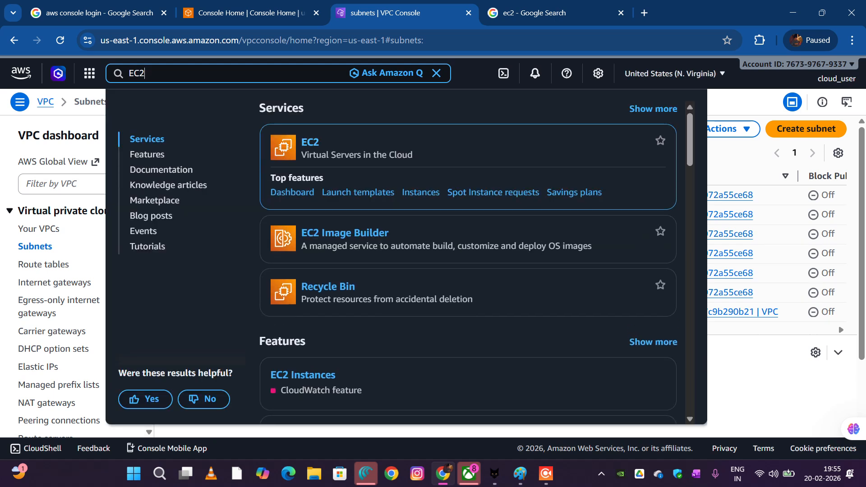
right_click(308, 151)
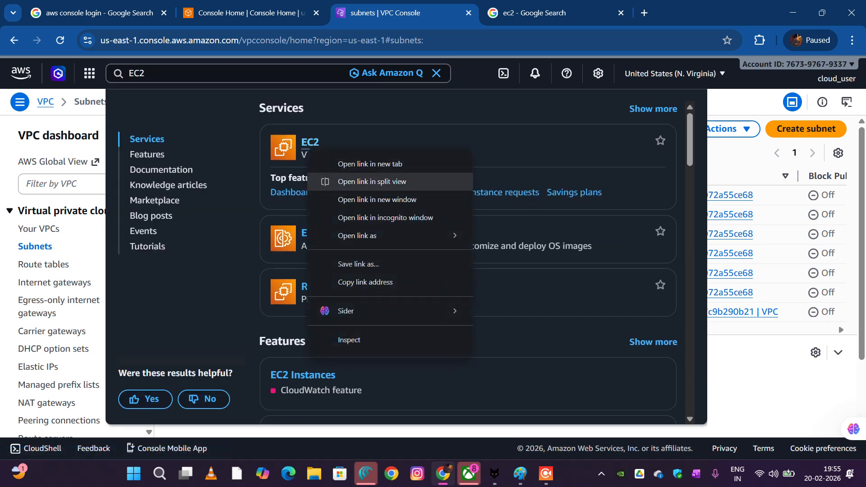
left_click(369, 164)
key("ctrl+Tab")
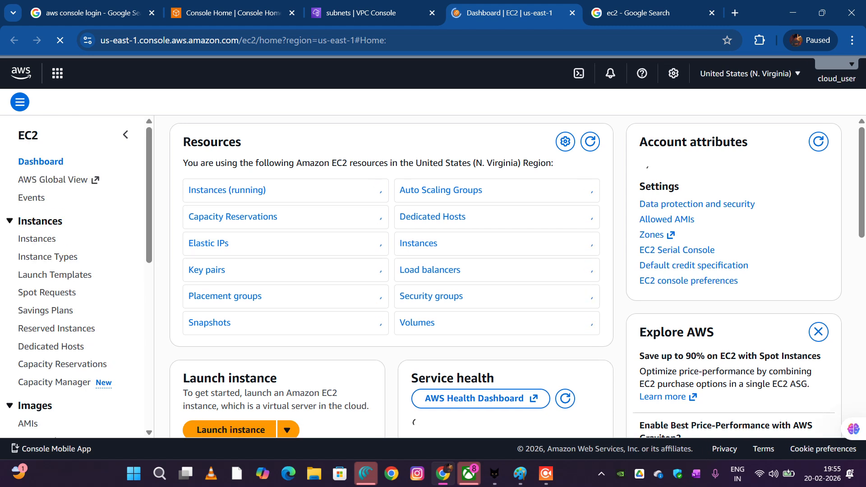
Start launching a new EC2 instance and name it WEB-SERVER
scroll(239, 318, "down", 3)
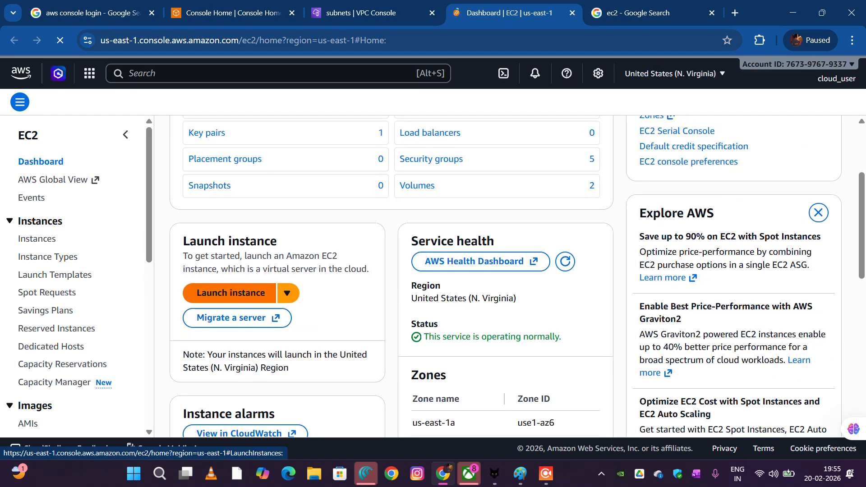
left_click(231, 292)
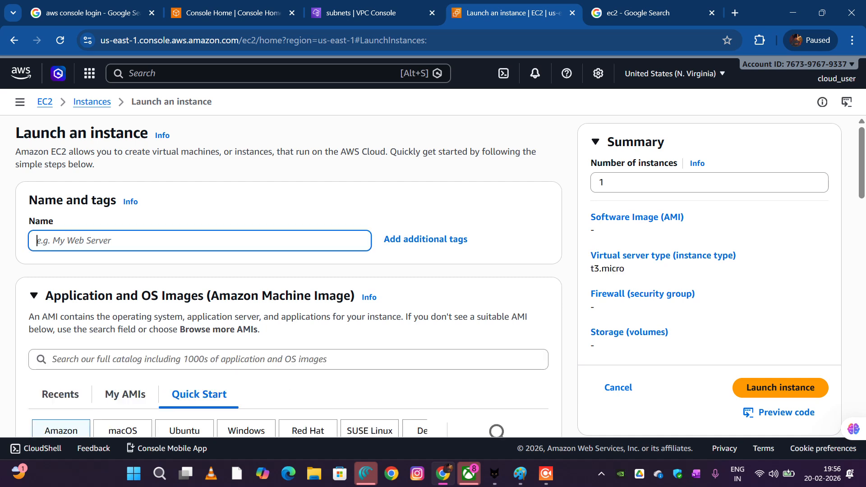
type("W")
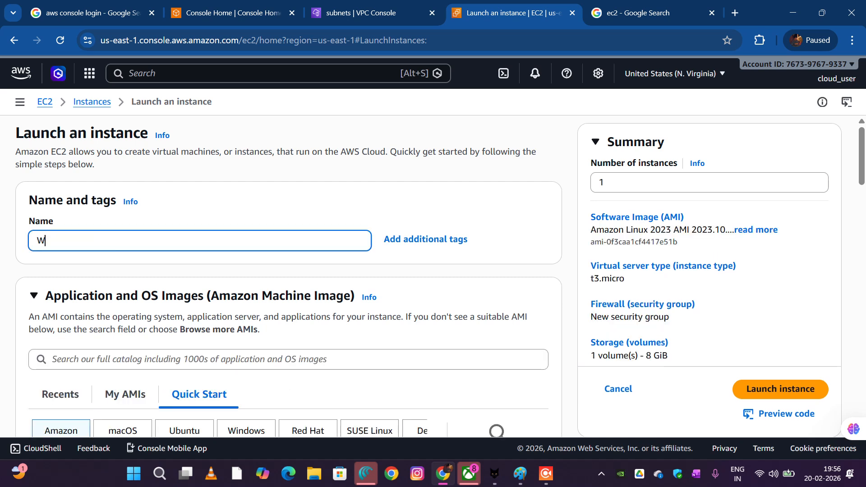
type("EB-SERVER")
Review the machine image, architecture and instance type settings of the new instance
scroll(289, 271, "down", 2)
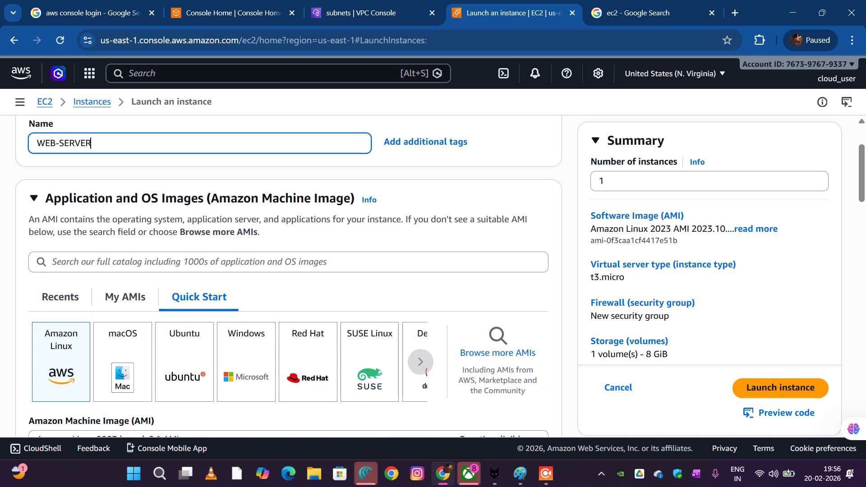
scroll(288, 270, "down", 8)
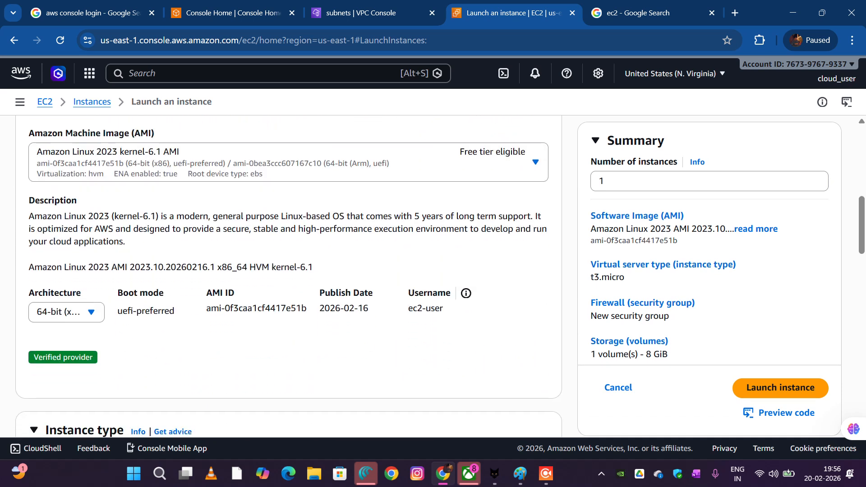
scroll(289, 270, "down", 4)
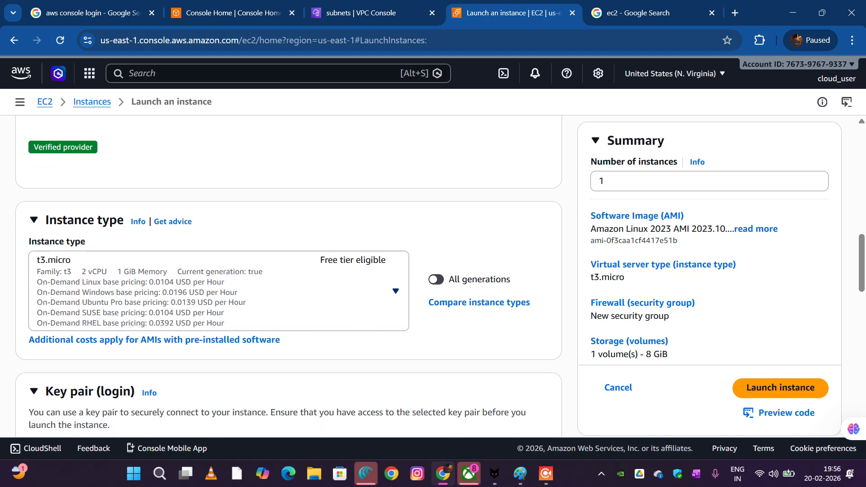
scroll(289, 271, "down", 1)
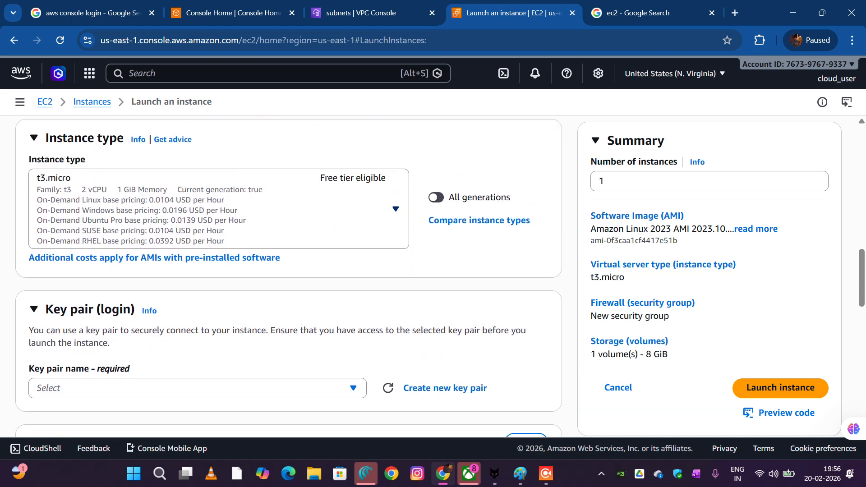
scroll(288, 271, "up", 1)
scroll(289, 271, "up", 8)
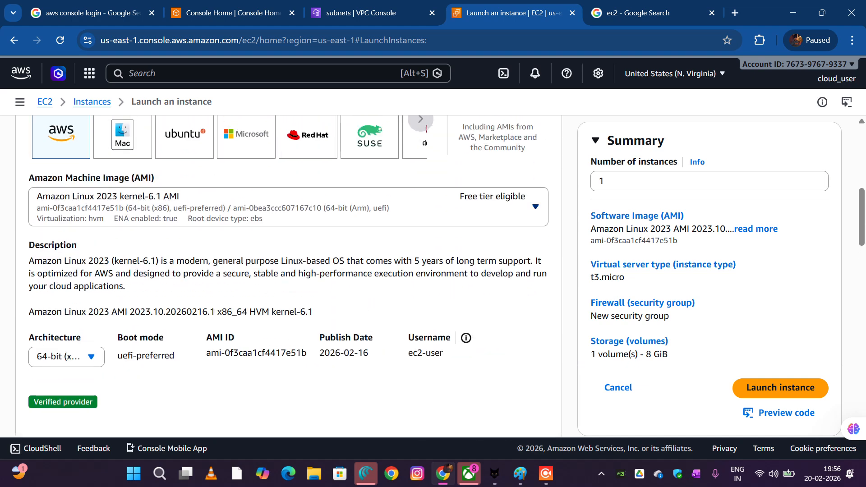
scroll(288, 271, "down", 2)
scroll(289, 270, "down", 10)
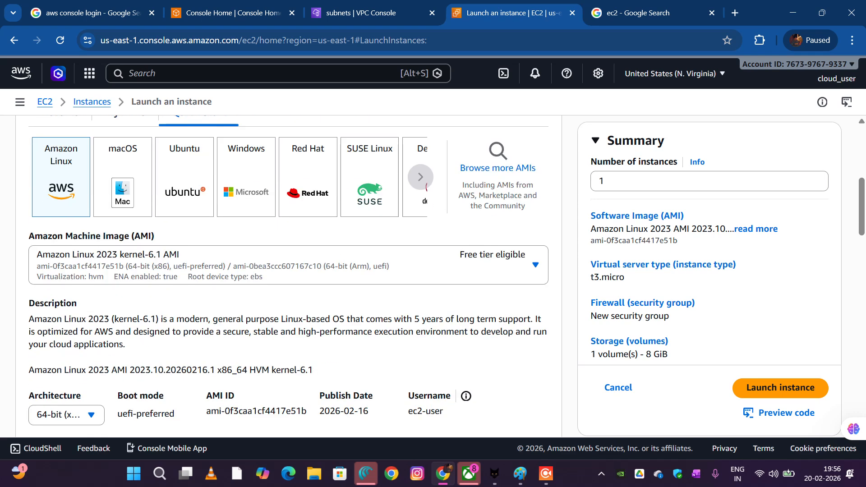
scroll(288, 271, "up", 2)
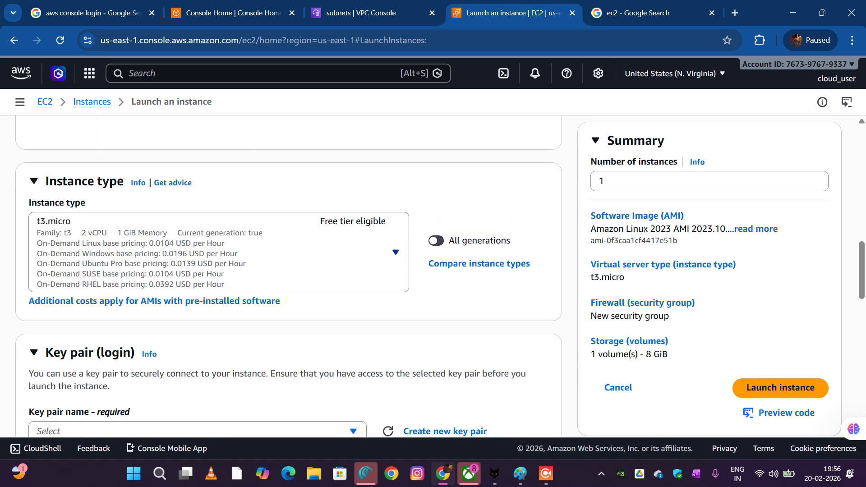
scroll(288, 270, "down", 3)
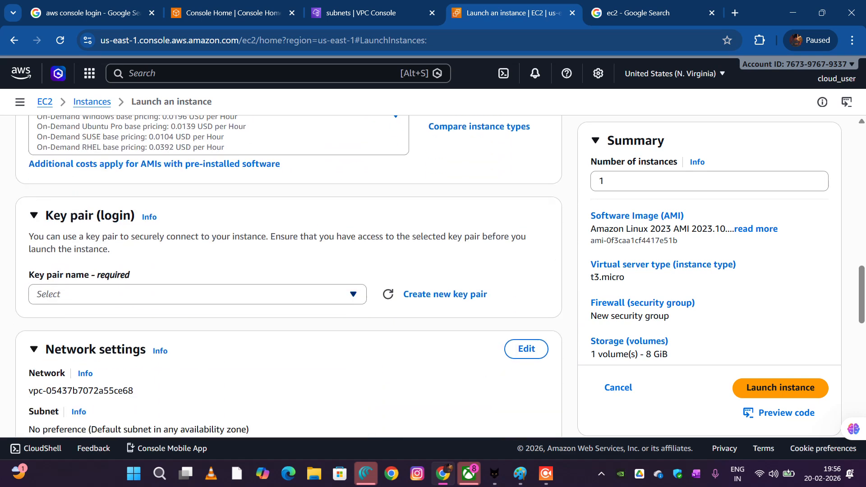
Create a new RSA key pair named VPCKEY in .pem format for the instance
left_click(198, 294)
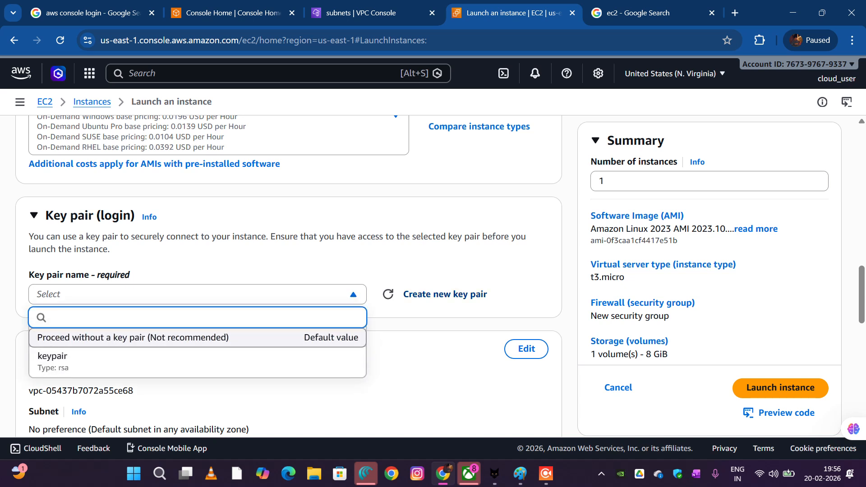
left_click(445, 294)
left_click(428, 195)
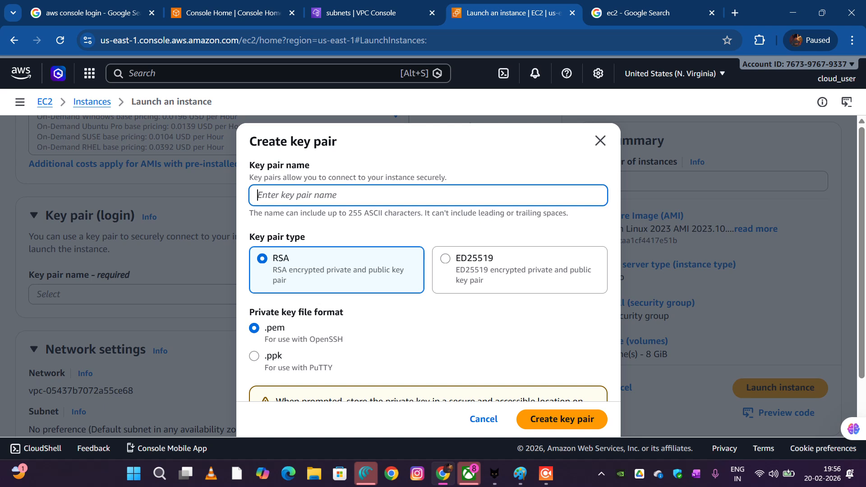
type("VPC")
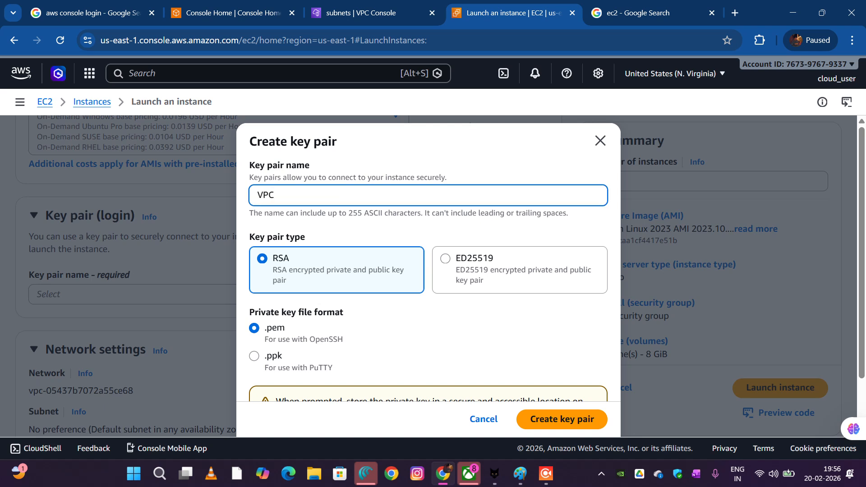
type("KEY")
scroll(428, 280, "down", 2)
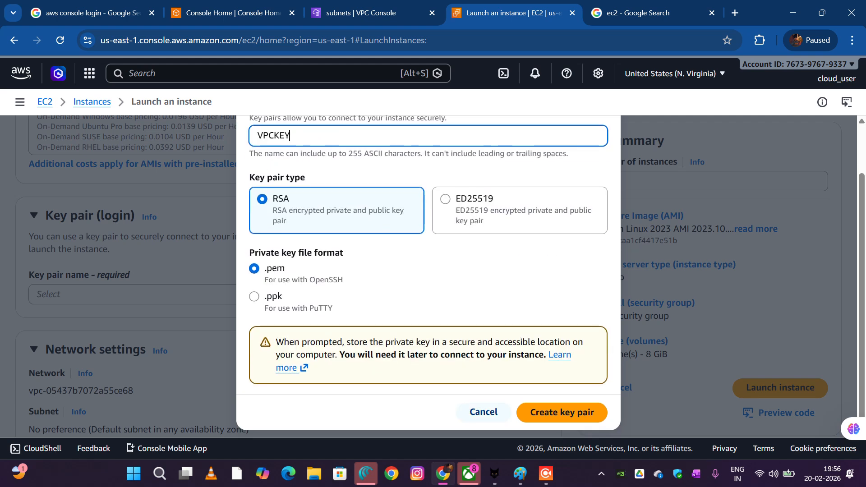
left_click(562, 412)
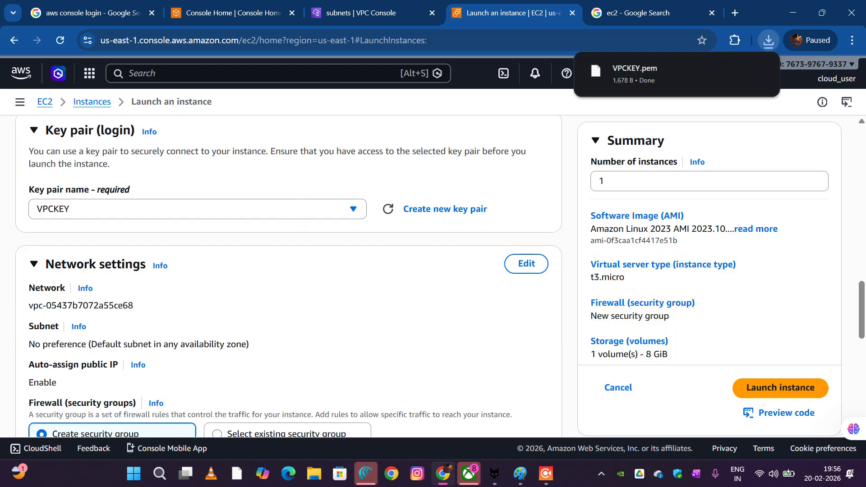
Edit the instance's network settings and set the VPC to my-custom-vpc
left_click(527, 263)
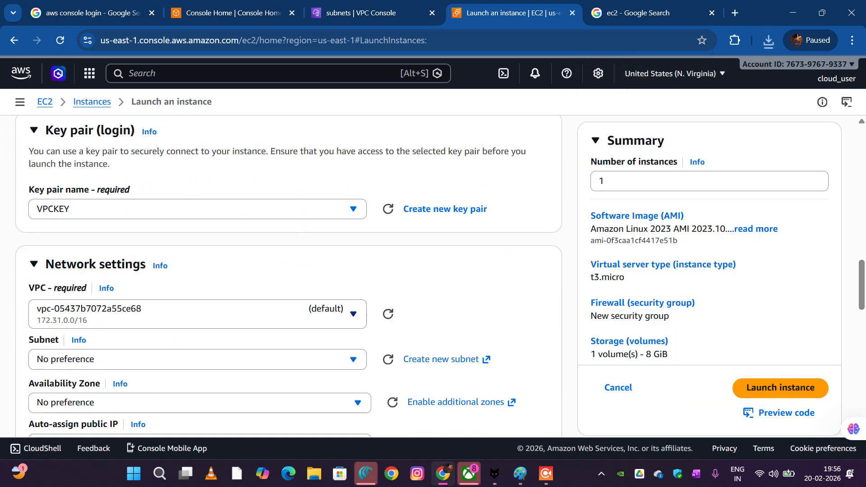
scroll(289, 270, "down", 1)
left_click(197, 255)
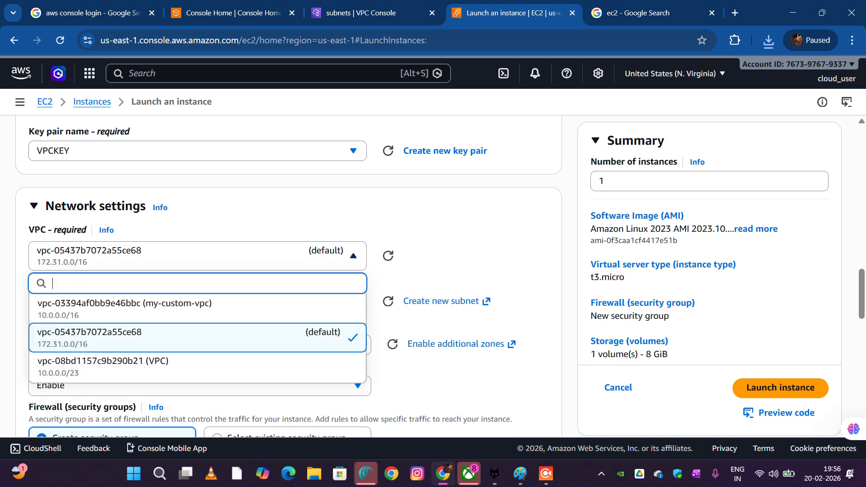
scroll(197, 366, "down", 1)
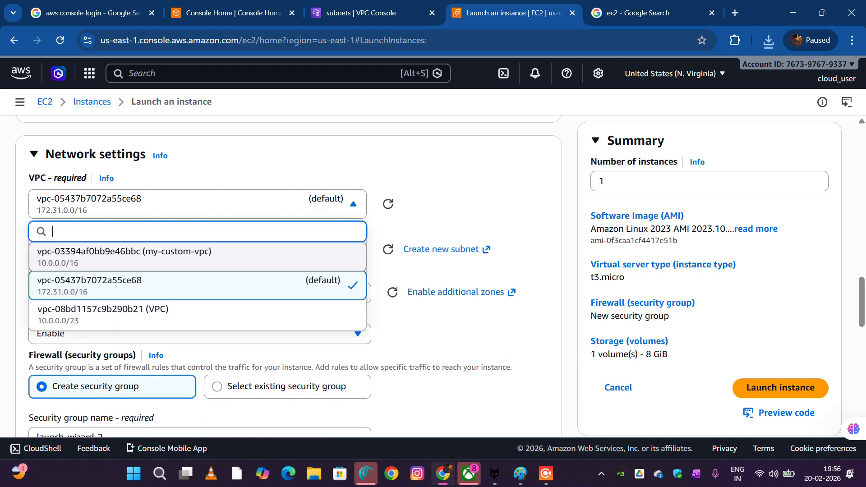
left_click(198, 256)
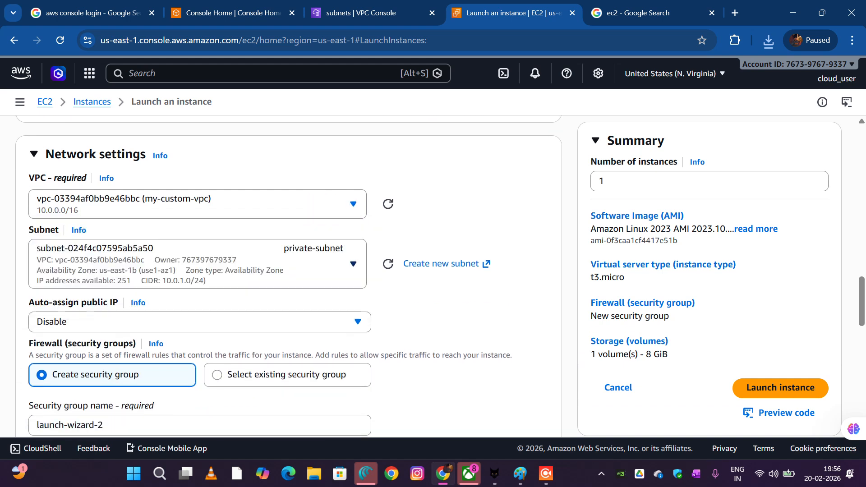
Set the instance's subnet to public-subnet, the one with CIDR 10.0.0.0/24
scroll(198, 256, "down", 2)
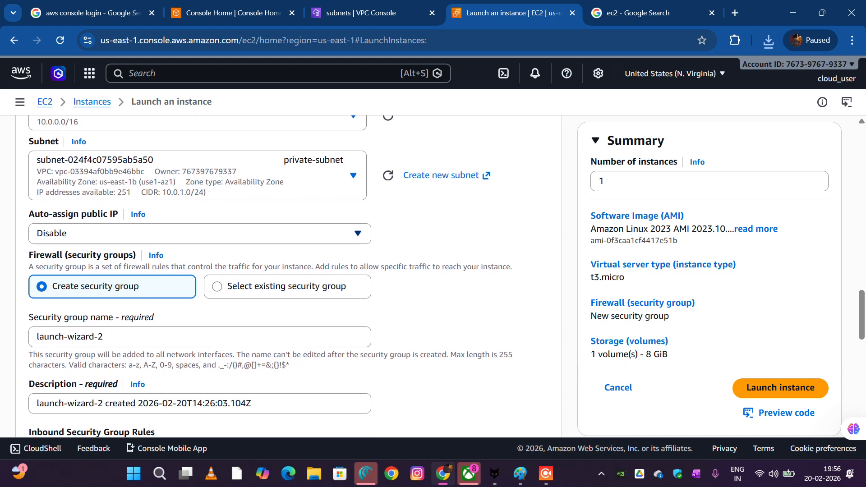
scroll(198, 234, "up", 1)
left_click(198, 197)
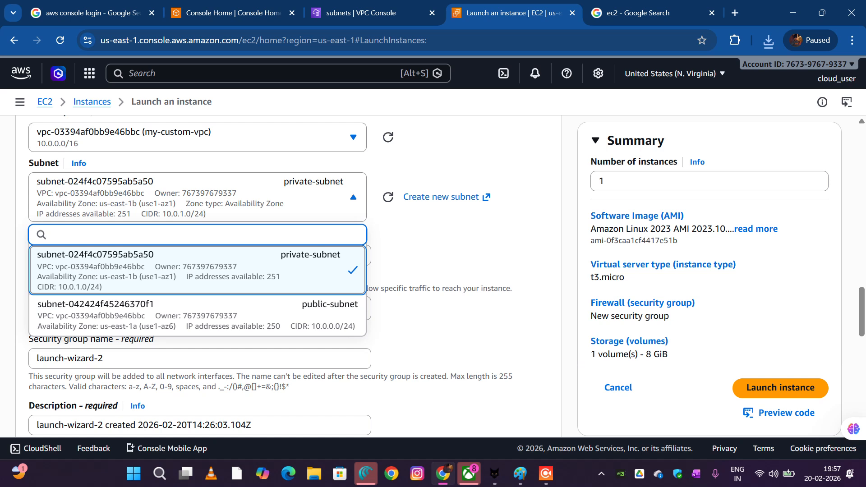
scroll(197, 316, "down", 1)
scroll(197, 315, "up", 1)
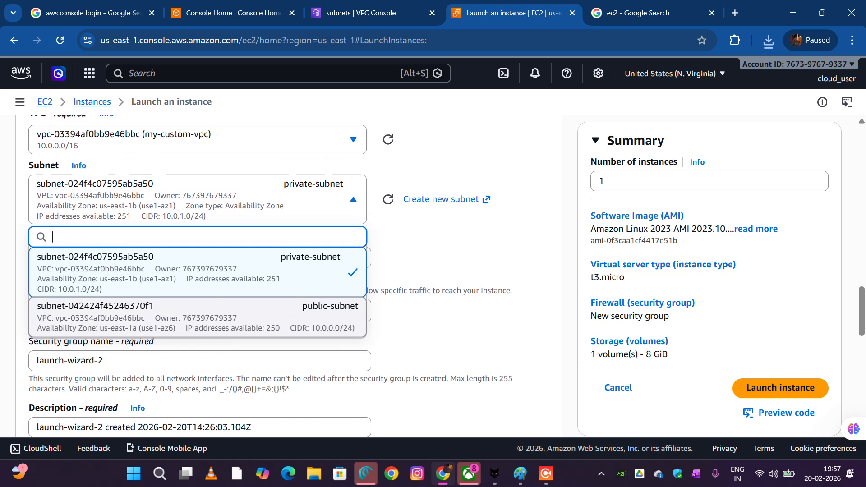
left_click(279, 318)
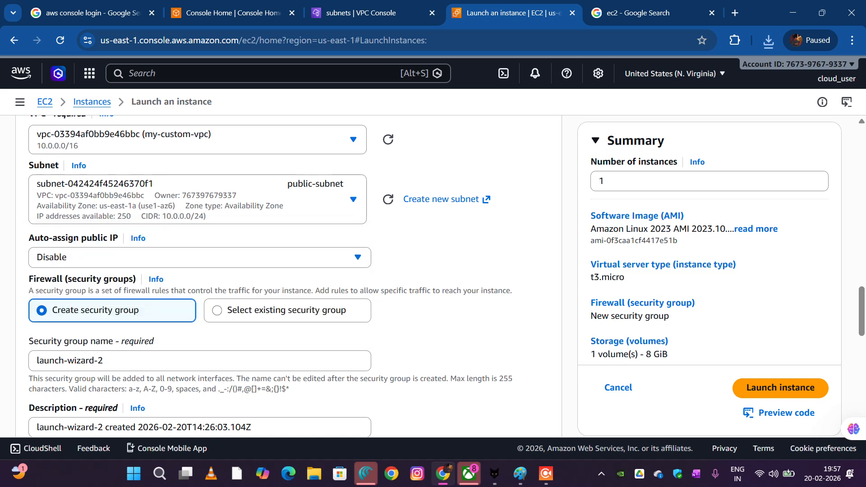
Use an existing security group for the instance's firewall and select the default group
scroll(279, 318, "down", 2)
scroll(288, 289, "down", 1)
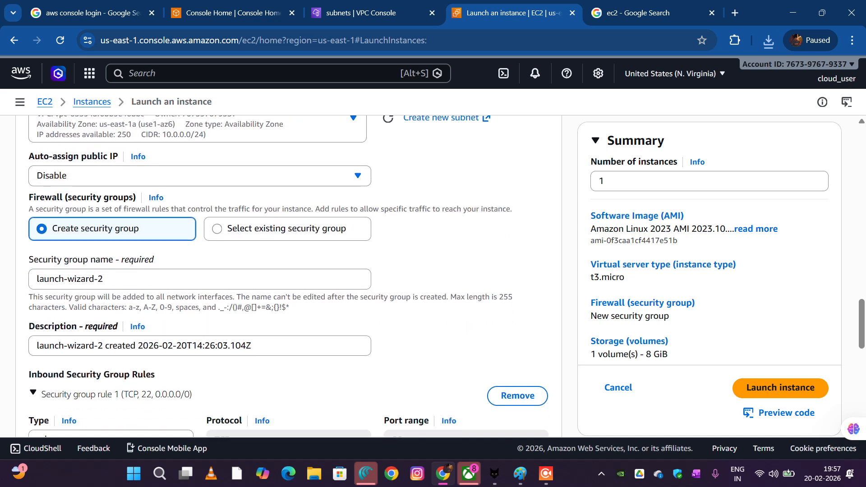
scroll(289, 289, "up", 2)
scroll(288, 289, "down", 3)
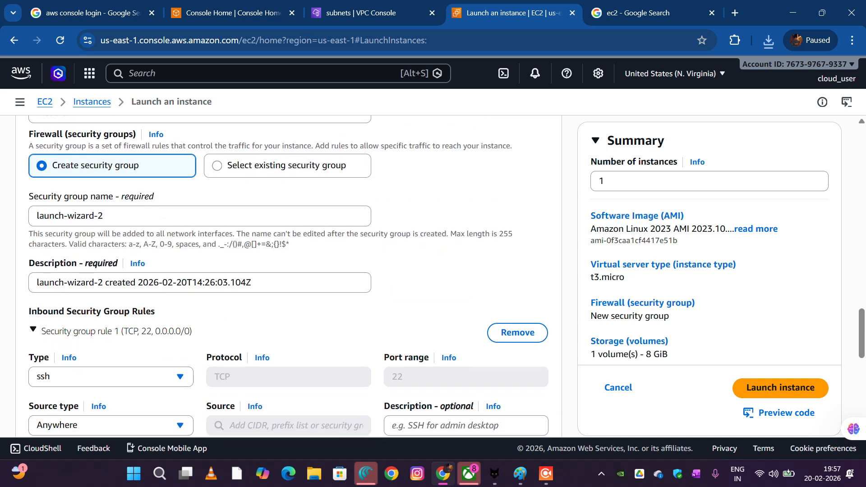
scroll(289, 275, "up", 2)
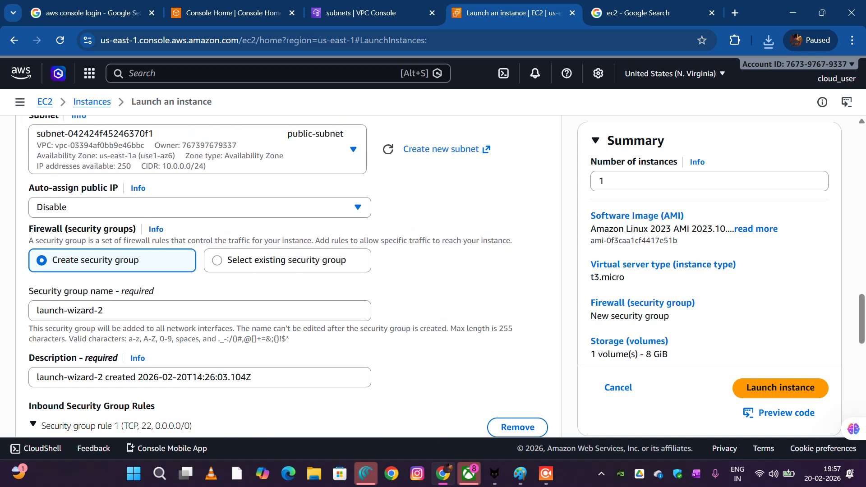
left_click(216, 259)
scroll(289, 275, "down", 1)
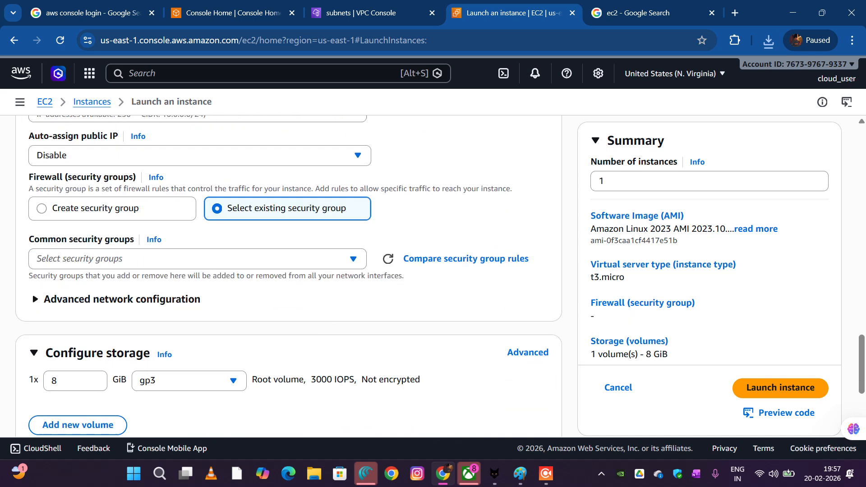
left_click(198, 253)
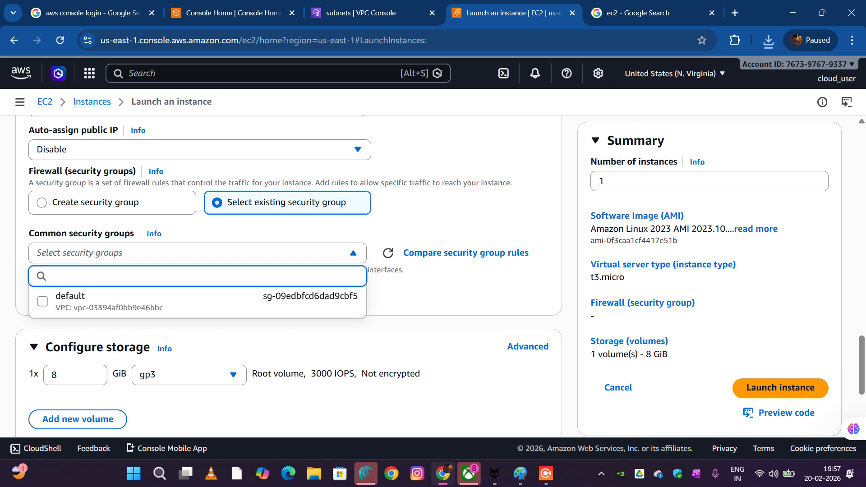
left_click(121, 301)
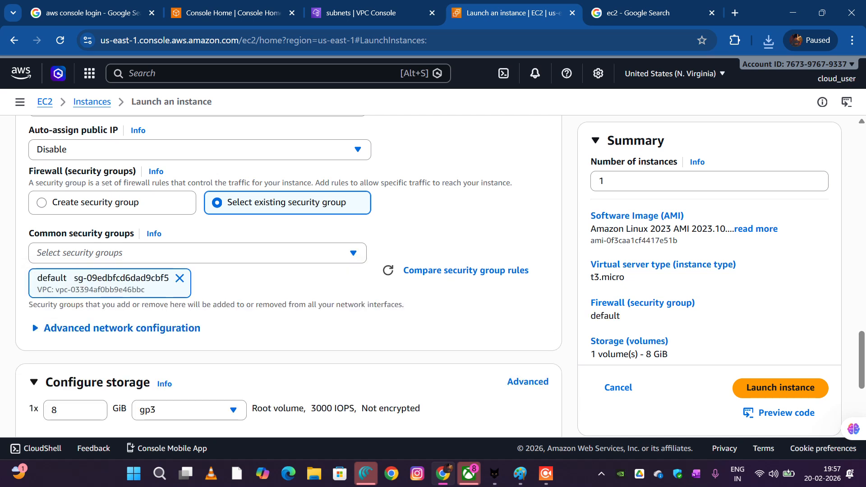
Review the instance's storage configuration, advanced details and name before launching
scroll(121, 327, "down", 3)
scroll(440, 276, "down", 2)
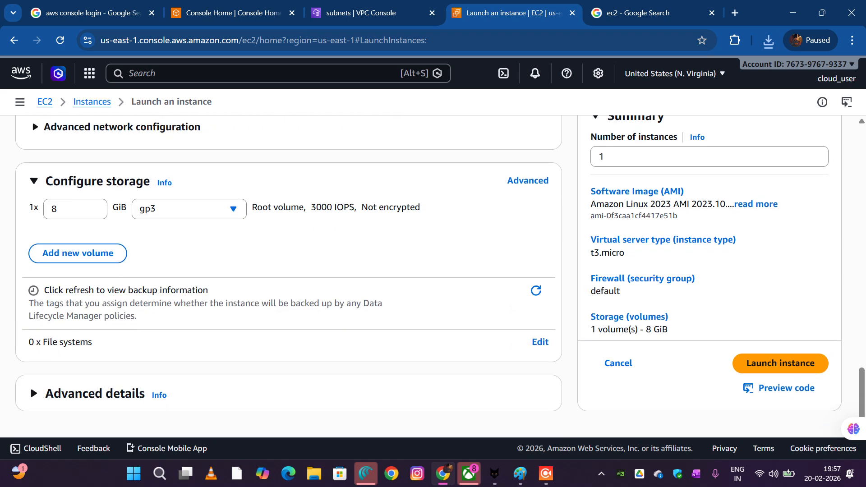
left_click(88, 394)
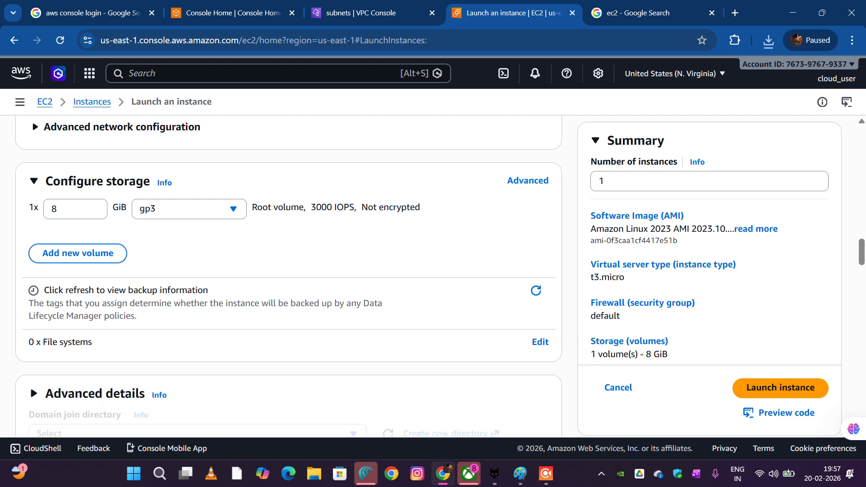
scroll(289, 276, "down", 9)
scroll(289, 276, "down", 1)
scroll(289, 276, "up", 3)
scroll(288, 276, "down", 15)
scroll(289, 276, "up", 17)
scroll(289, 276, "up", 3)
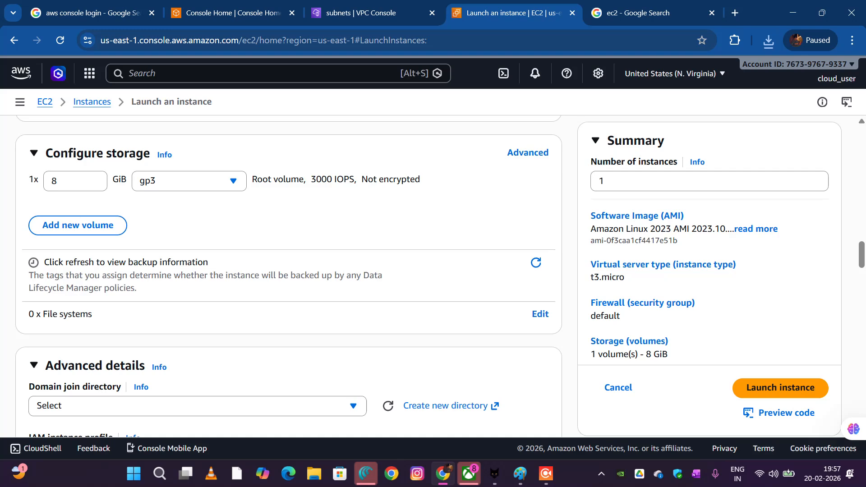
scroll(289, 276, "down", 10)
scroll(289, 276, "up", 20)
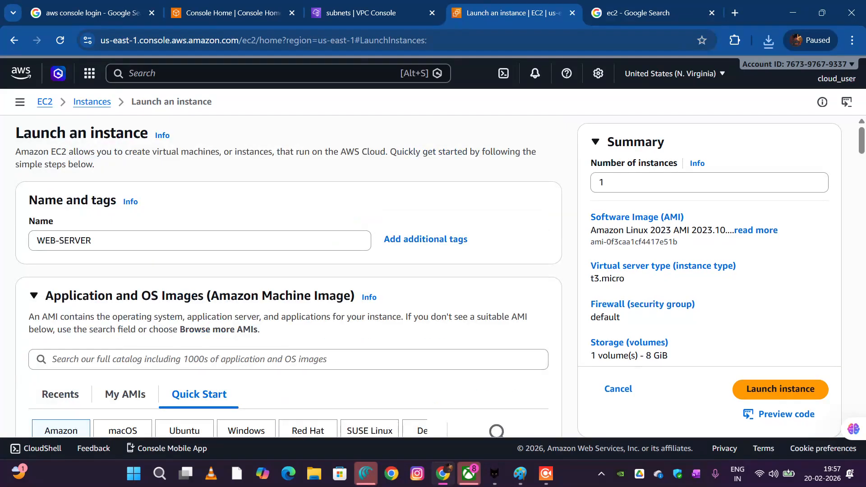
scroll(289, 276, "down", 1)
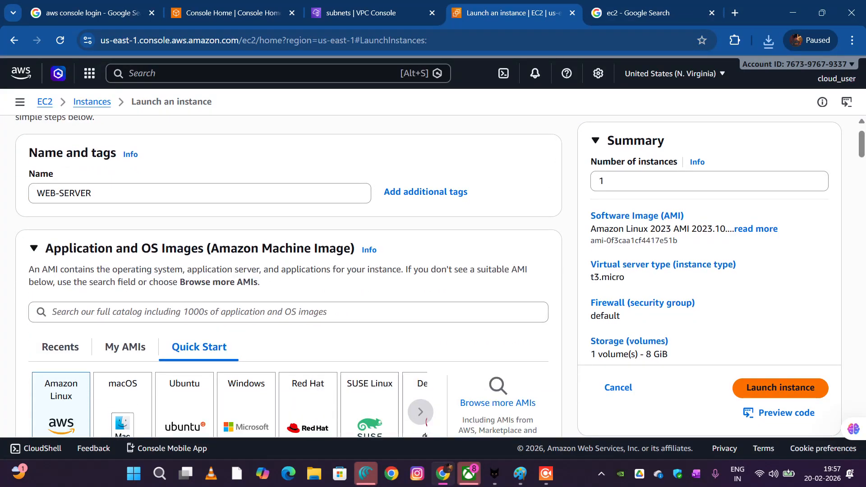
Launch the WEB-SERVER instance and check it in the refreshed list of EC2 instances
left_click(780, 388)
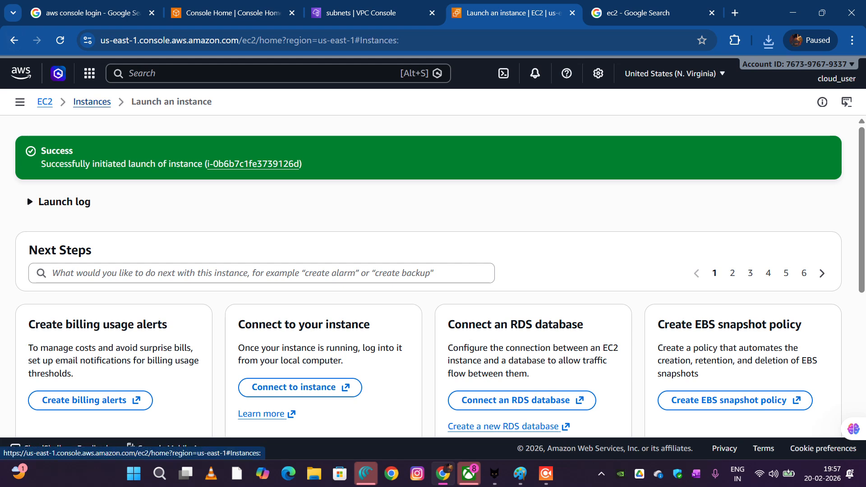
left_click(92, 102)
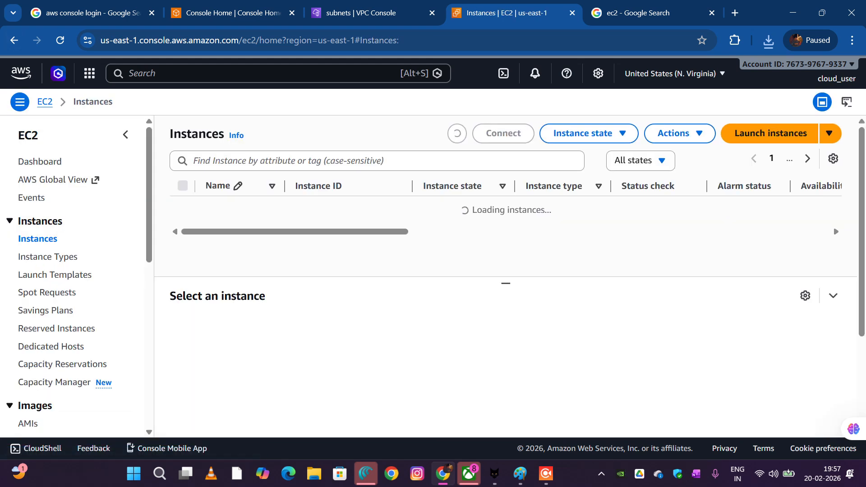
left_click(457, 133)
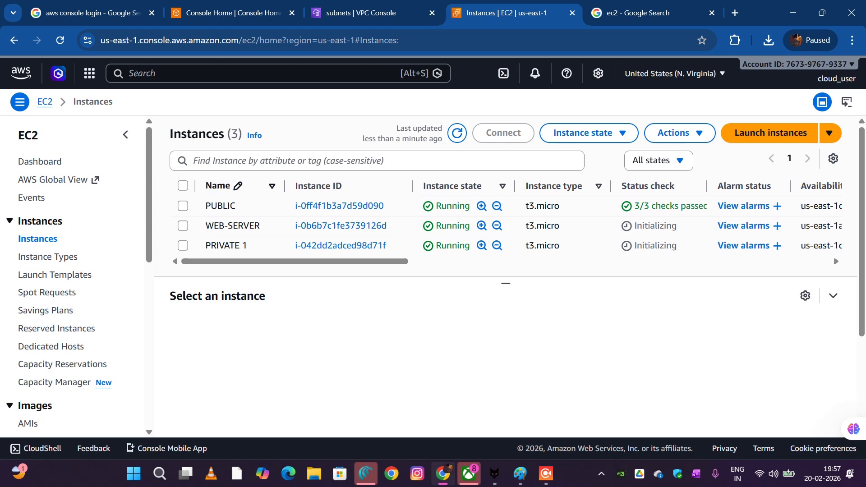
Start launching another EC2 instance, and switch to Paint to circle the EC2 icon in the diagram's private subnet with the pencil
left_click(770, 133)
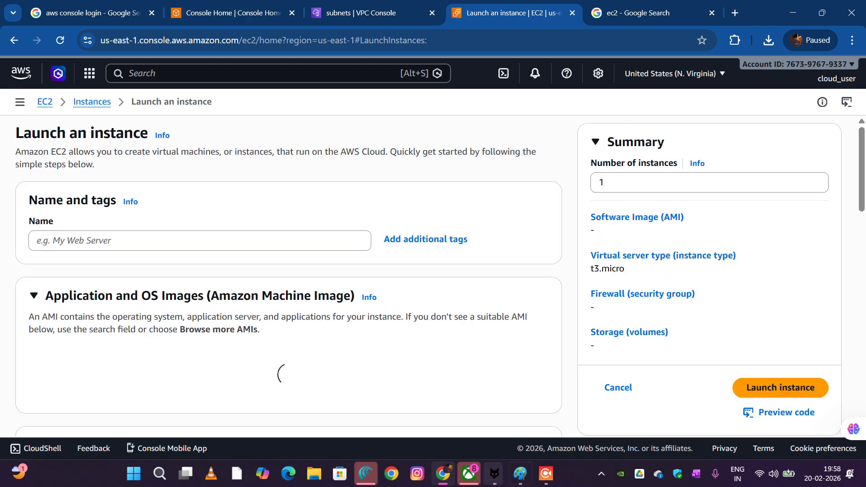
left_click(520, 473)
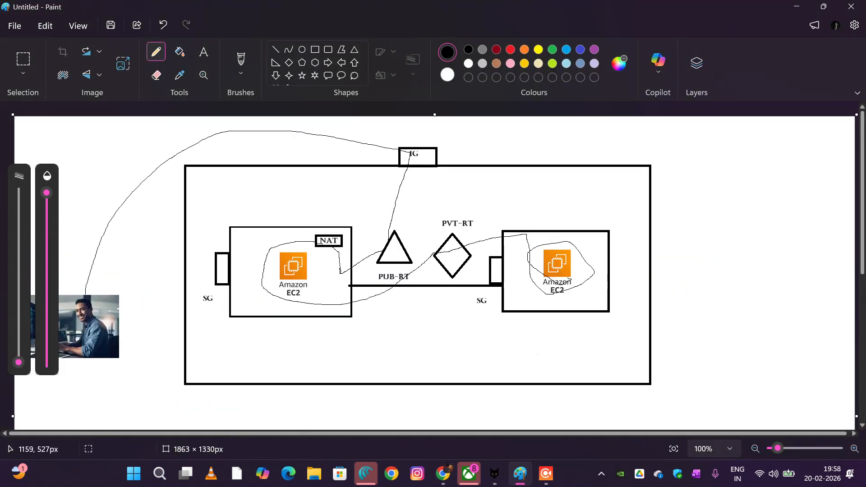
mouse_move(567, 228)
left_mouse_down()
mouse_move(561, 295)
mouse_move(538, 218)
mouse_move(543, 307)
mouse_move(550, 205)
mouse_move(568, 298)
left_mouse_up()
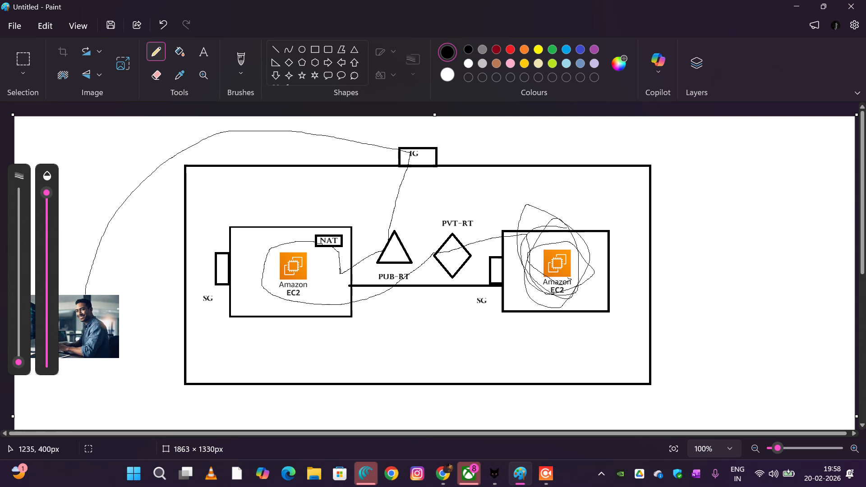
Switch back to the AWS console in the browser and name the new instance Application-Server
left_click(443, 474)
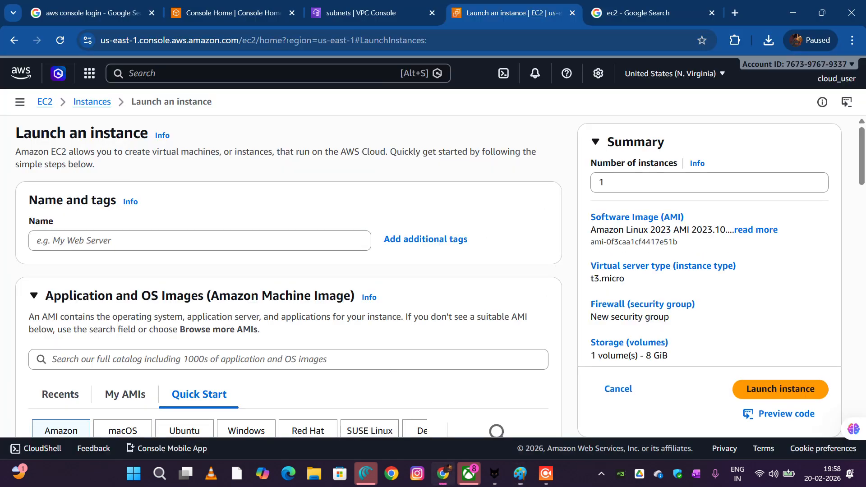
left_click(200, 240)
type("App")
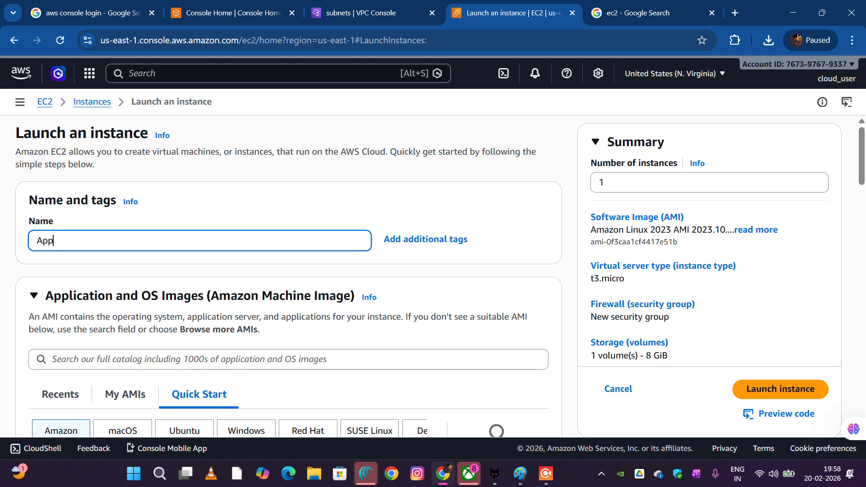
type("licay")
type("ion")
type("-Server")
scroll(289, 276, "down", 3)
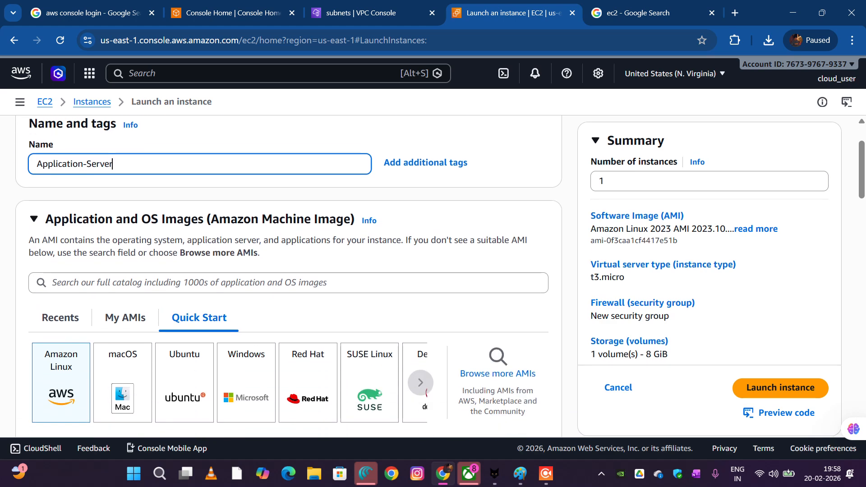
scroll(288, 276, "up", 2)
scroll(289, 276, "down", 3)
scroll(288, 276, "up", 3)
scroll(289, 276, "down", 1)
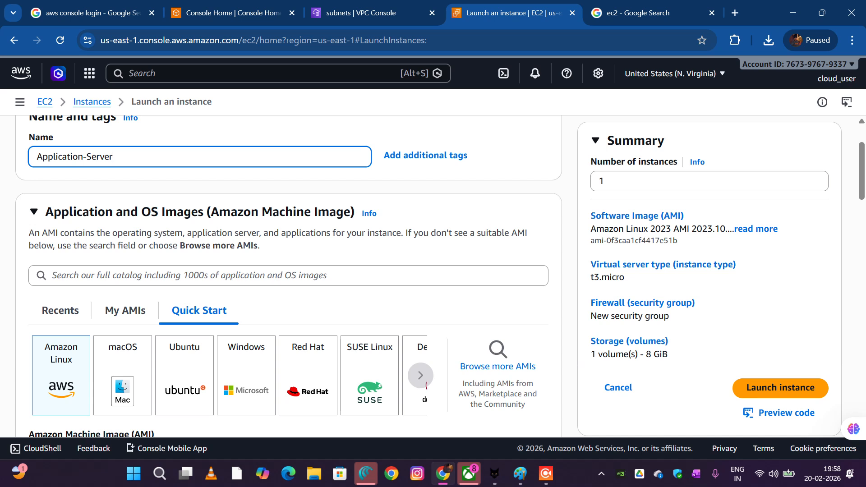
scroll(288, 276, "up", 1)
scroll(288, 276, "down", 2)
scroll(289, 276, "up", 2)
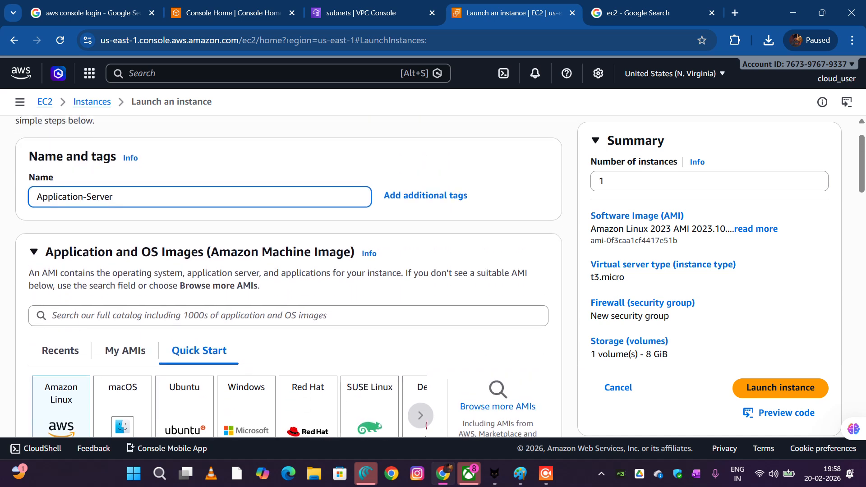
Choose the existing VPCKEY key pair for the Application-Server instance
scroll(288, 276, "down", 1)
scroll(288, 276, "down", 3)
scroll(289, 276, "down", 1)
scroll(289, 276, "up", 2)
scroll(289, 276, "down", 5)
scroll(289, 276, "down", 7)
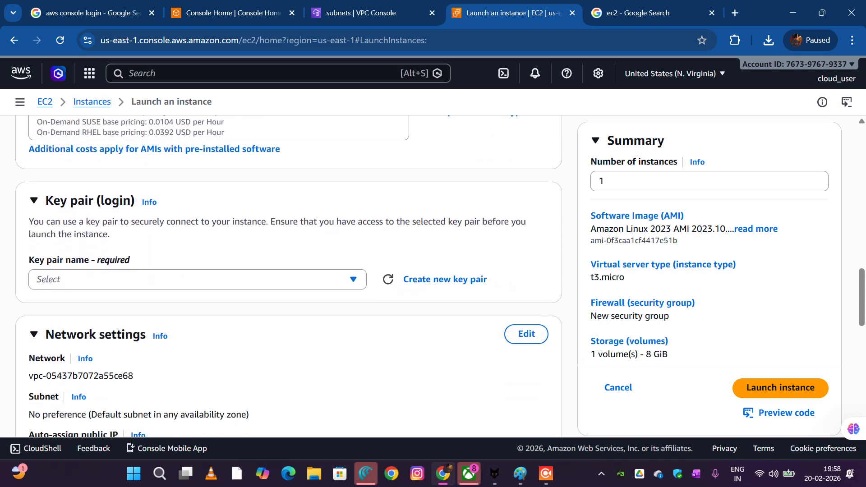
left_click(288, 276)
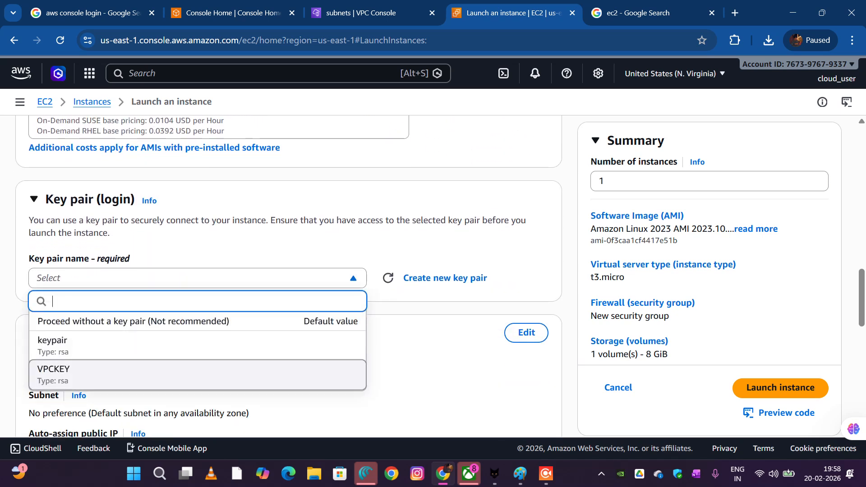
left_click(198, 375)
Edit the Application-Server network settings, setting the VPC to my-custom-vpc and the subnet to private-subnet
scroll(198, 375, "down", 3)
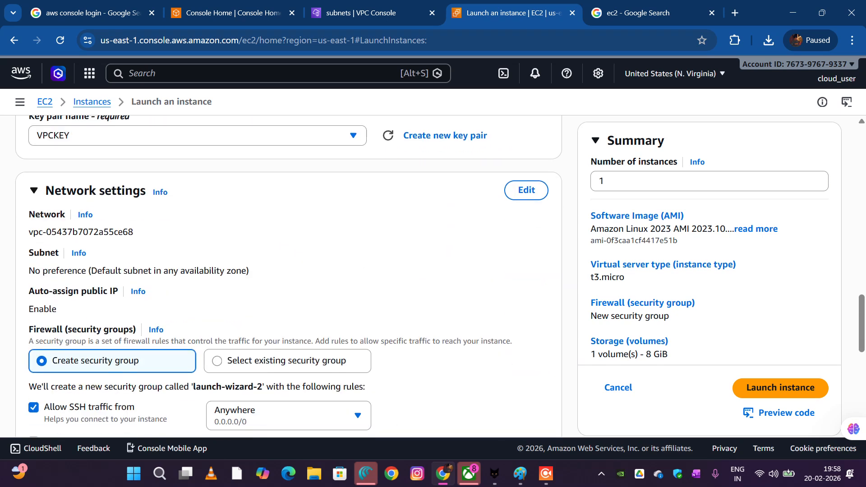
left_click(526, 190)
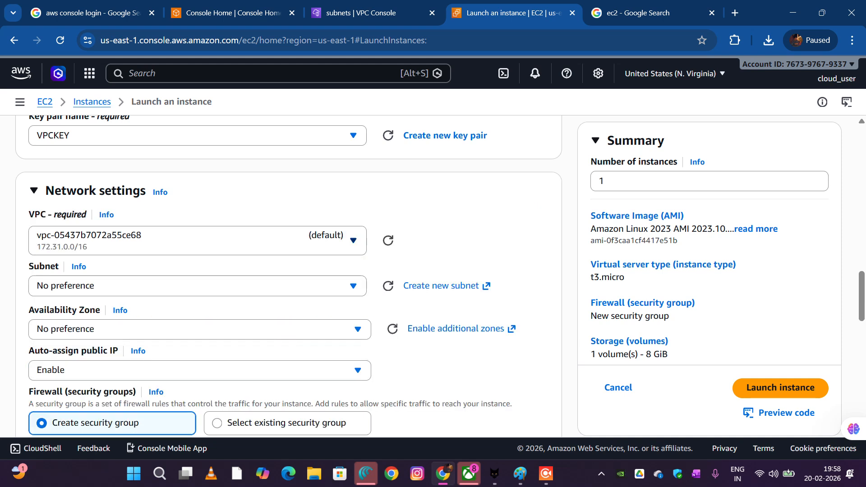
left_click(234, 241)
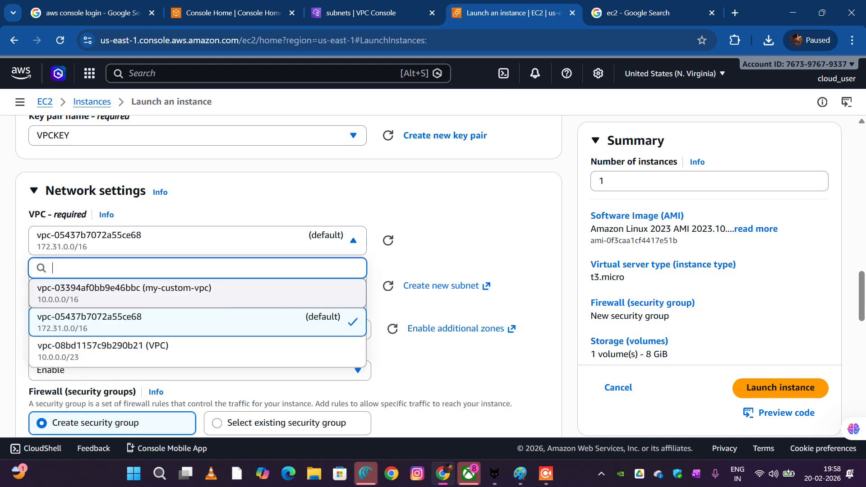
left_click(199, 294)
scroll(199, 293, "down", 1)
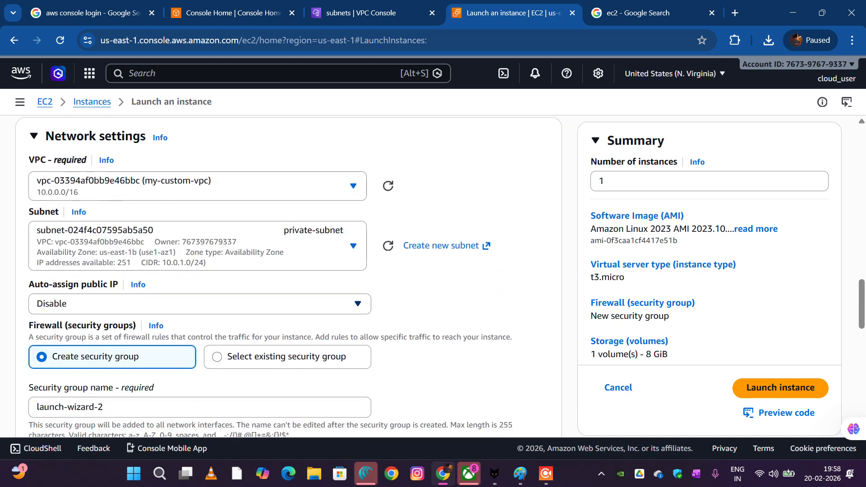
left_click(273, 253)
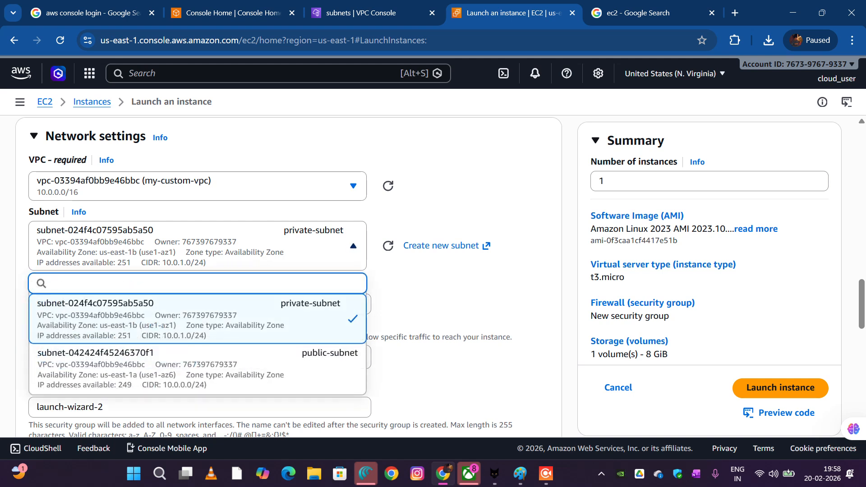
left_click(197, 319)
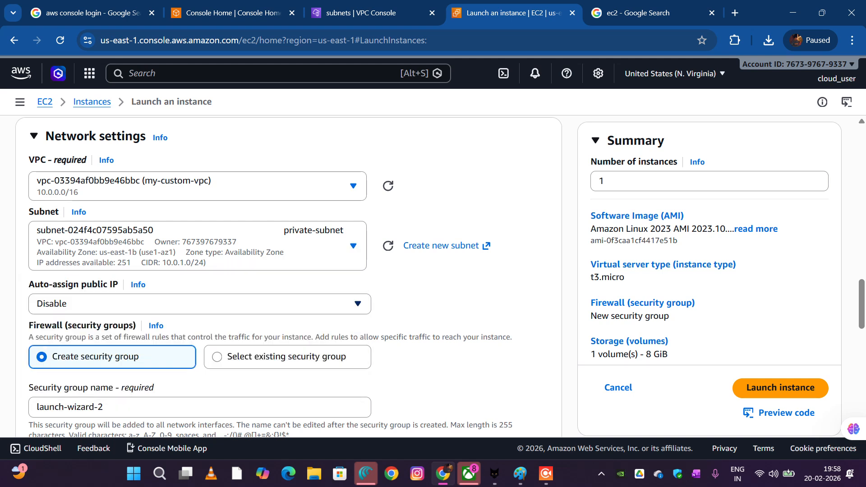
scroll(288, 275, "down", 2)
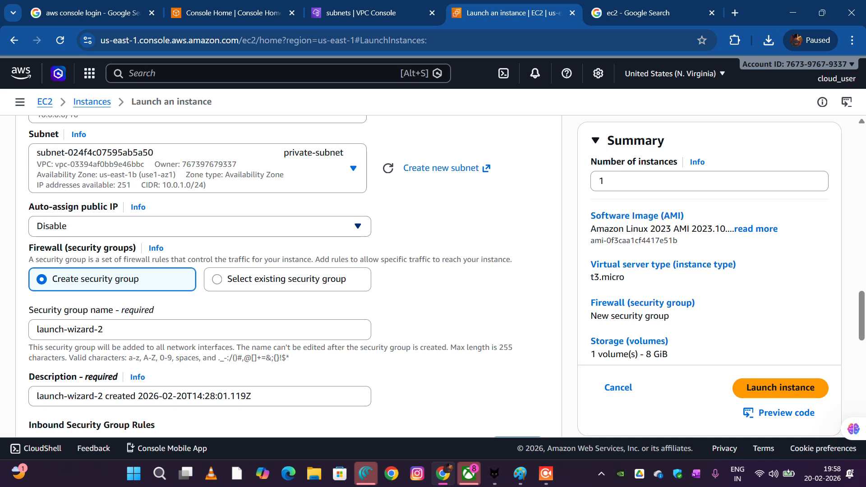
Choose the existing default security group as the firewall for the Application-Server instance
scroll(289, 276, "down", 1)
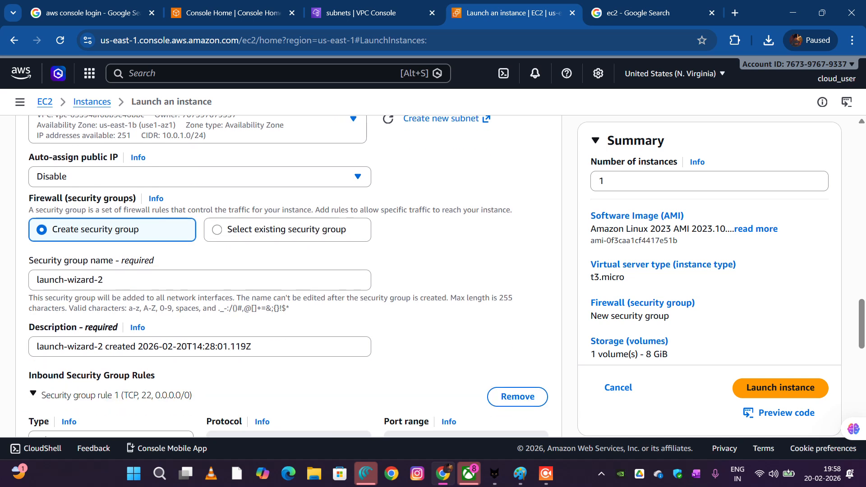
scroll(289, 275, "down", 1)
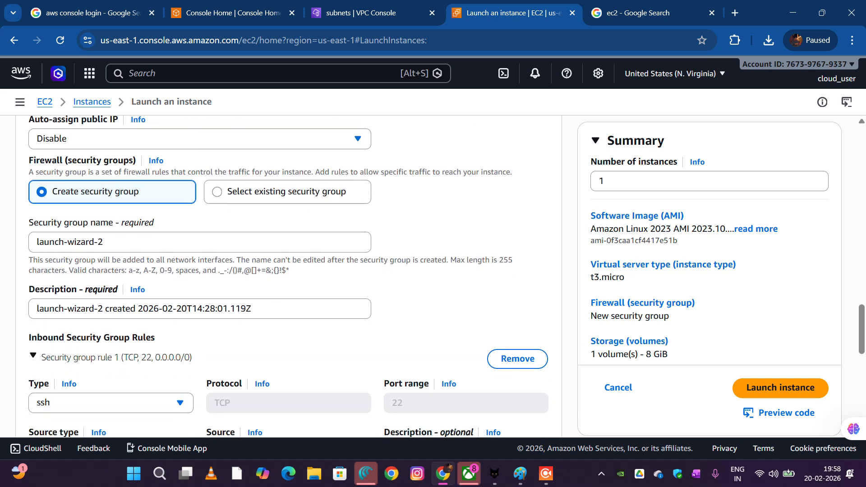
left_click(287, 192)
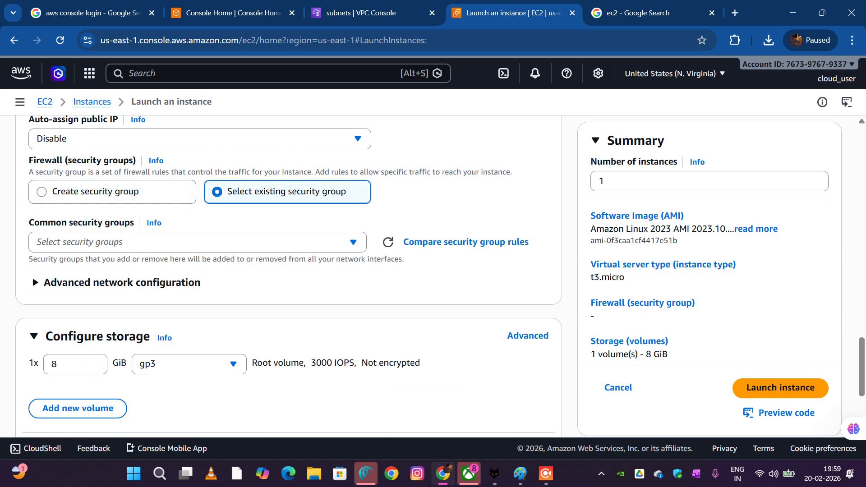
left_click(198, 242)
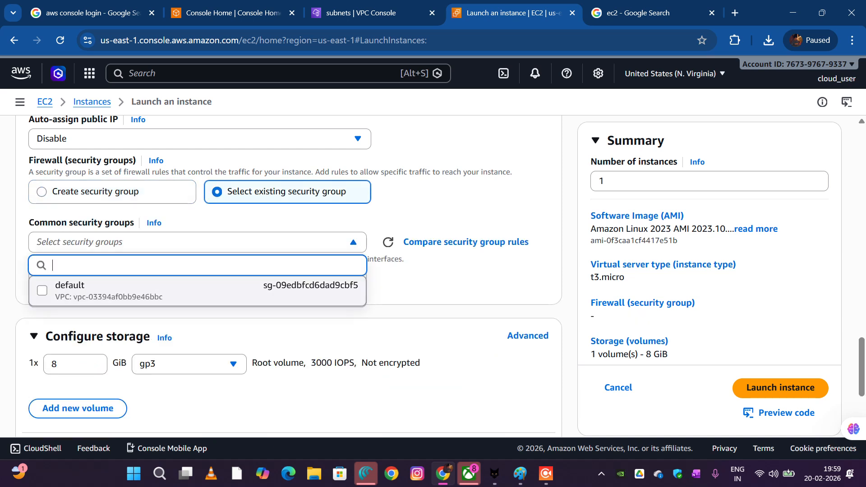
left_click(67, 291)
Review the remaining launch settings and launch the Application-Server instance
scroll(30, 386, "down", 4)
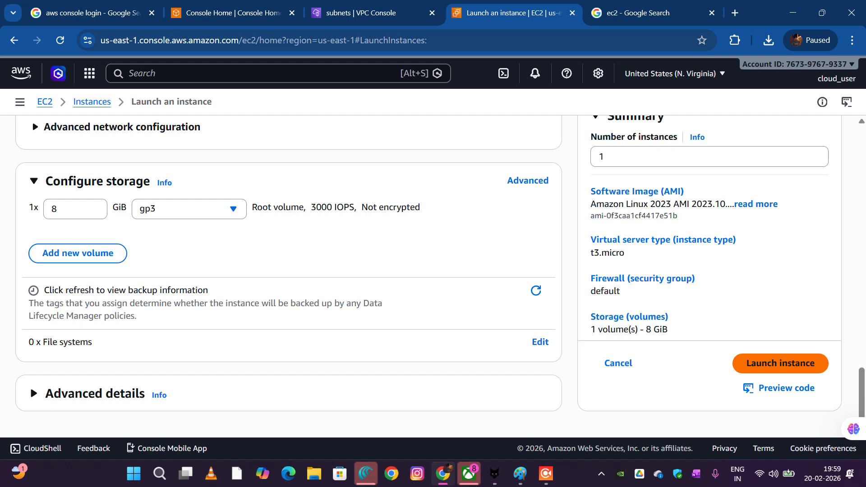
scroll(30, 385, "up", 6)
scroll(30, 385, "down", 3)
scroll(30, 385, "up", 6)
scroll(30, 385, "down", 9)
left_click(780, 363)
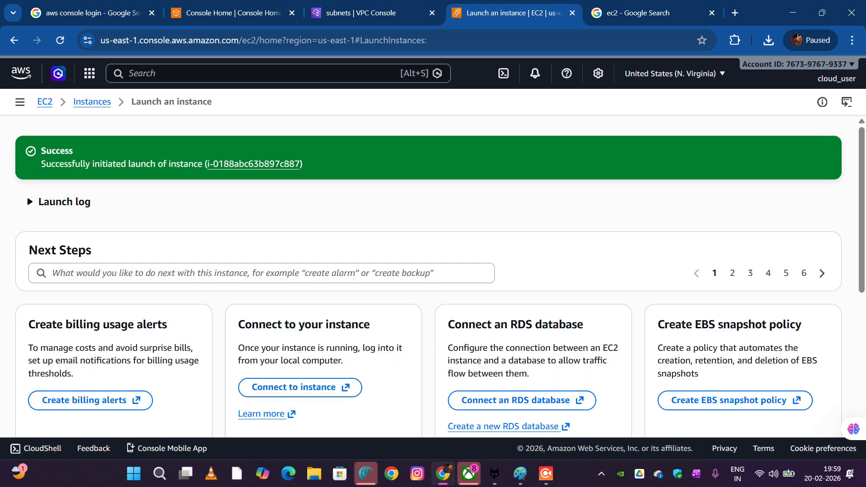
Open the EC2 instances list and examine the state and status checks of WEB-SERVER and Application-Server
left_click(92, 101)
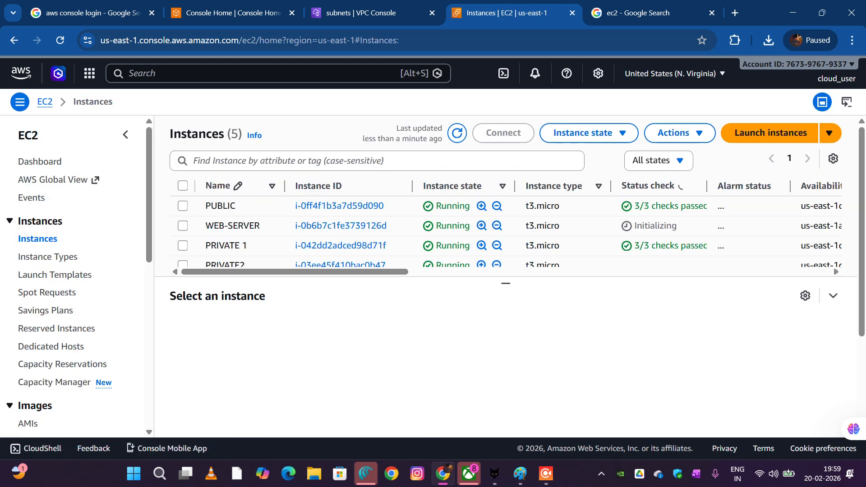
scroll(505, 230, "down", 1)
scroll(505, 230, "up", 1)
scroll(505, 230, "down", 1)
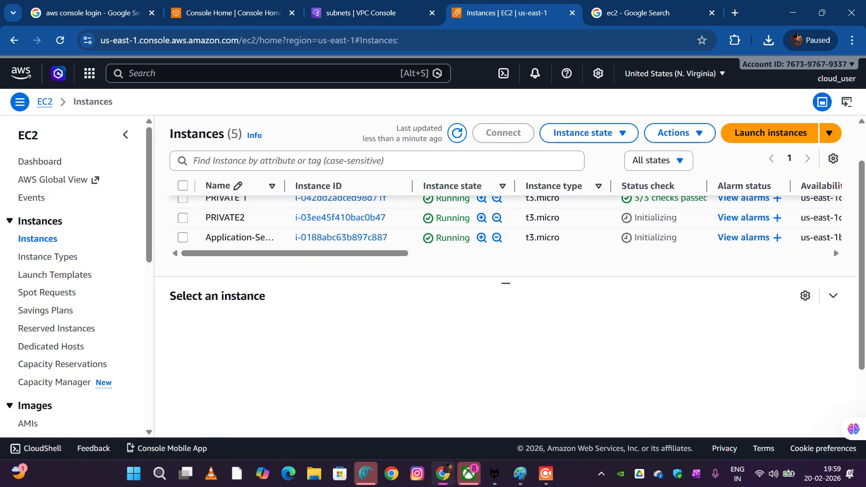
scroll(505, 230, "up", 2)
scroll(505, 230, "down", 1)
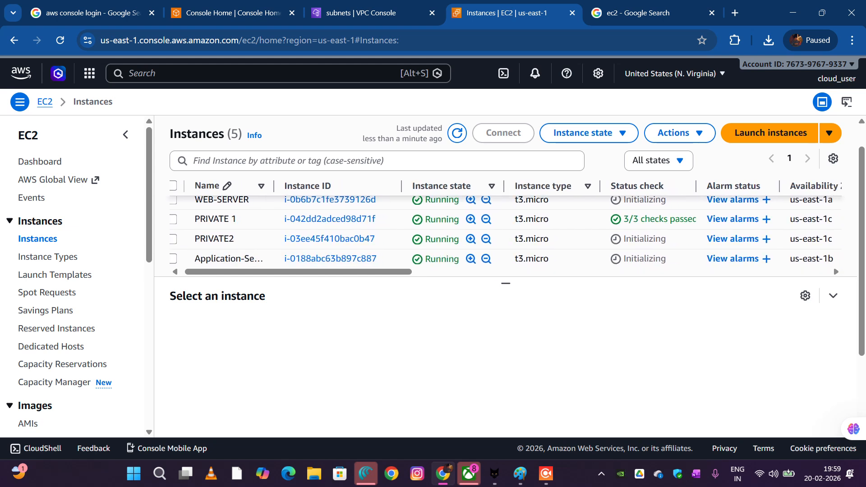
scroll(505, 230, "up", 1)
scroll(505, 230, "down", 1)
scroll(505, 230, "up", 1)
scroll(505, 230, "down", 2)
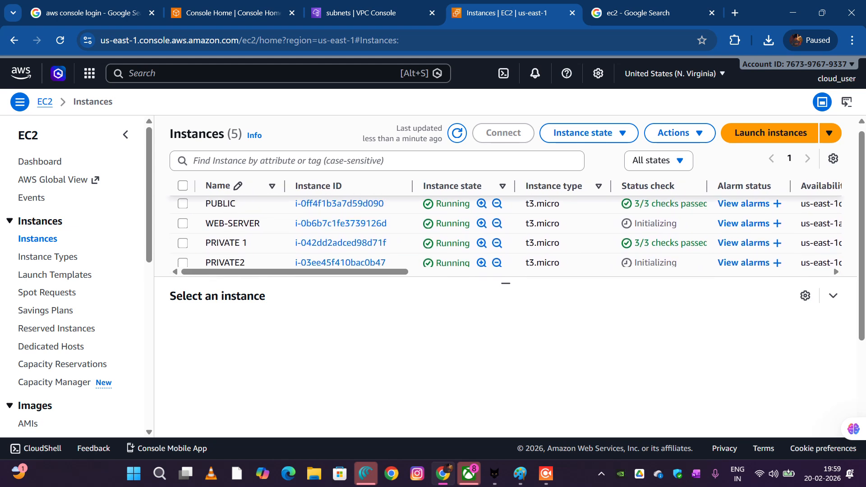
scroll(505, 229, "up", 2)
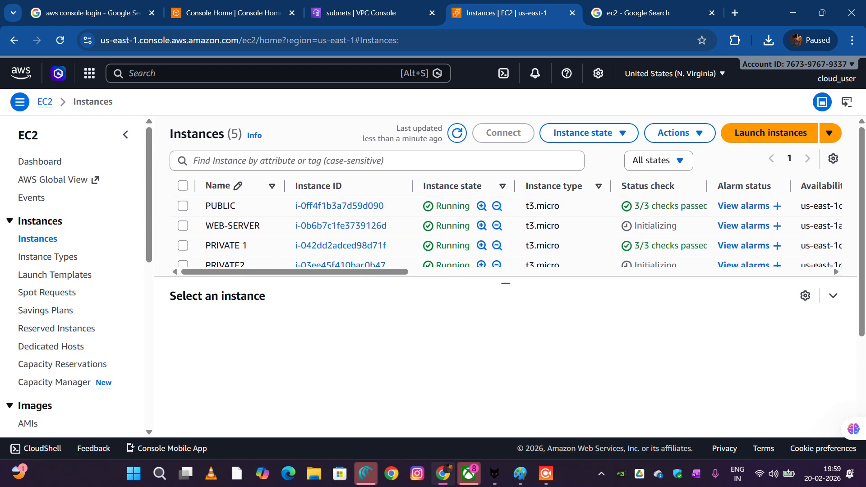
scroll(505, 230, "down", 1)
scroll(505, 230, "down", 2)
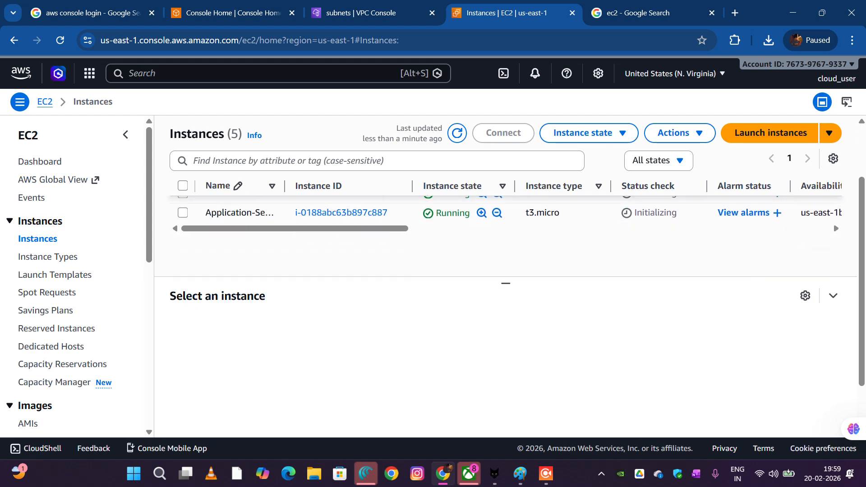
scroll(505, 230, "up", 3)
scroll(505, 230, "down", 2)
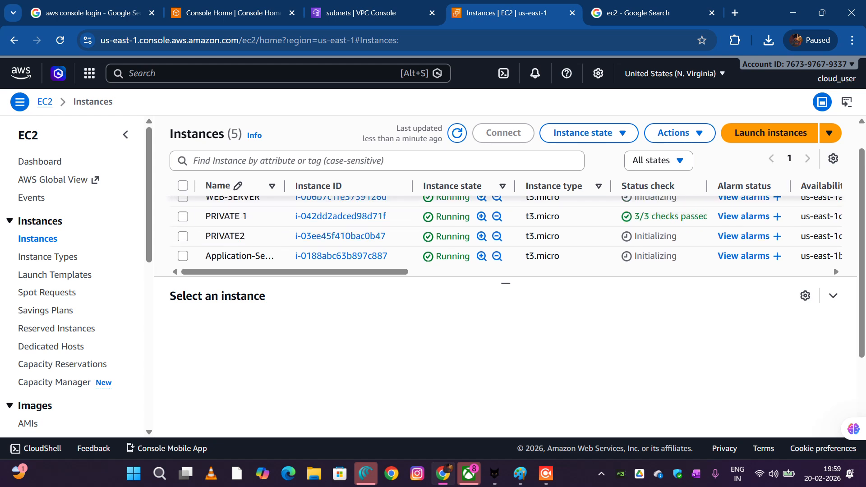
Open the EC2 security groups list and view the details of default security group sg-09edbfcd6dad9cbf5
scroll(38, 204, "down", 7)
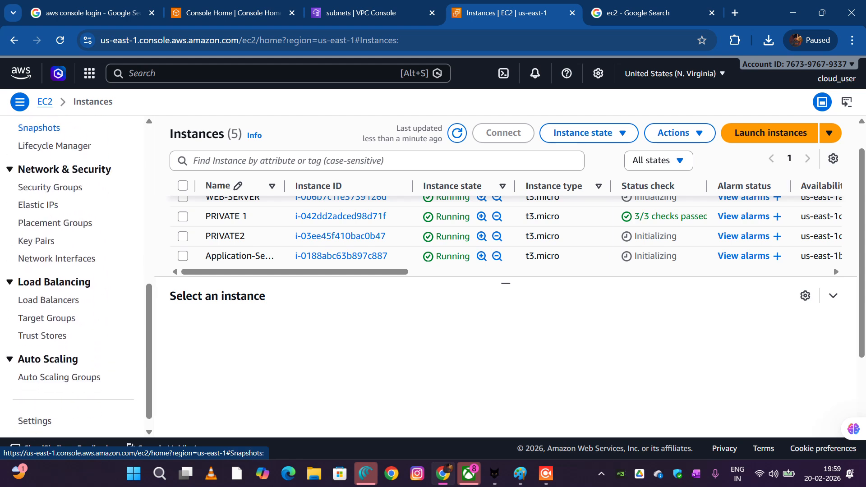
scroll(37, 205, "up", 1)
scroll(38, 204, "down", 1)
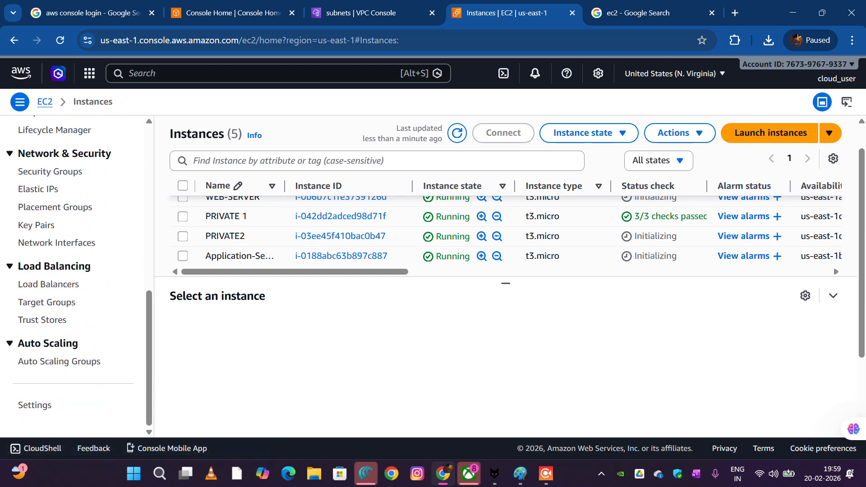
scroll(50, 193, "up", 1)
left_click(49, 193)
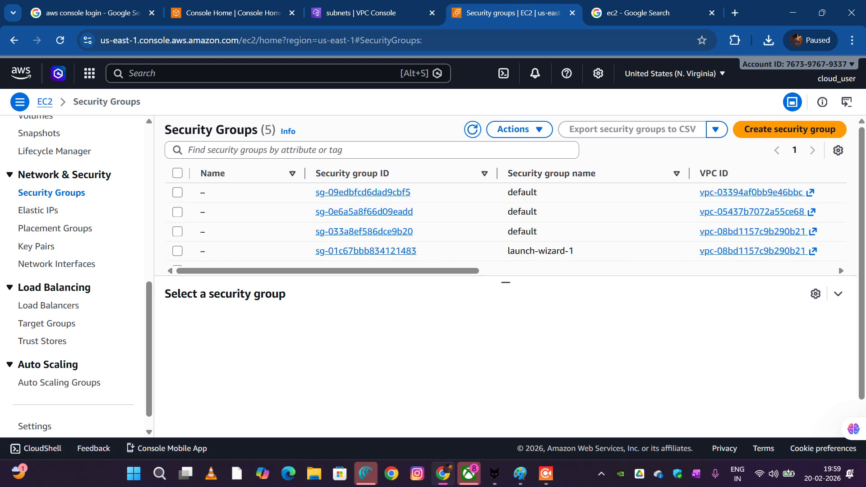
scroll(505, 221, "right", 8)
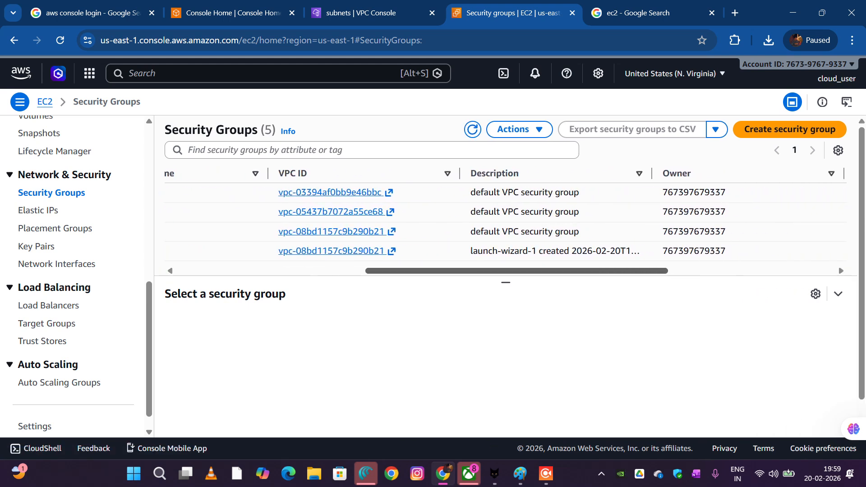
scroll(169, 272, "right", 5)
scroll(168, 271, "left", 13)
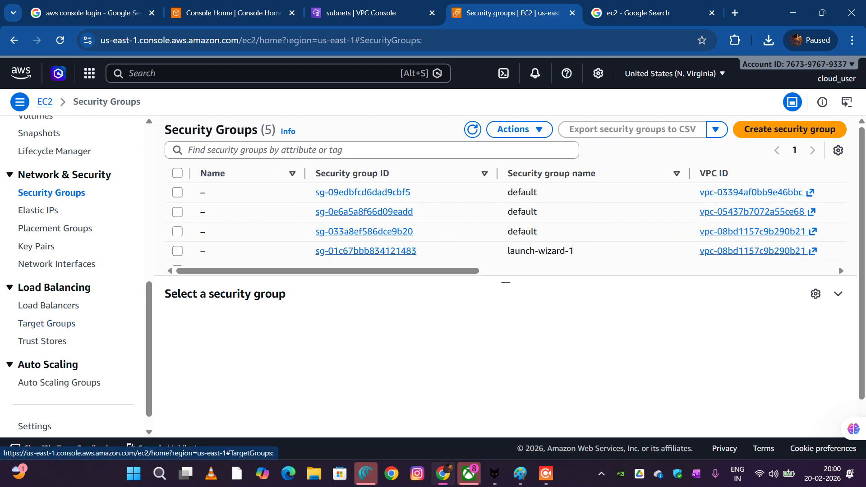
left_click(362, 192)
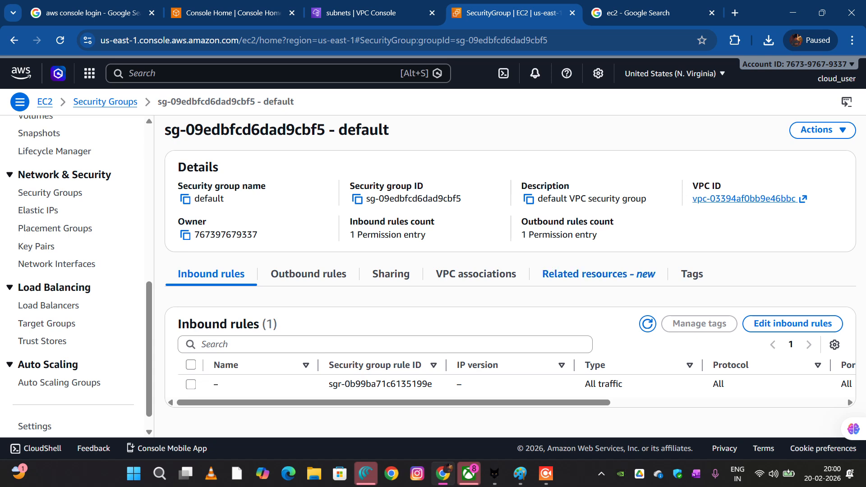
Open the VPC linked to the default security group to check its name, and return to the security group
left_click(744, 199)
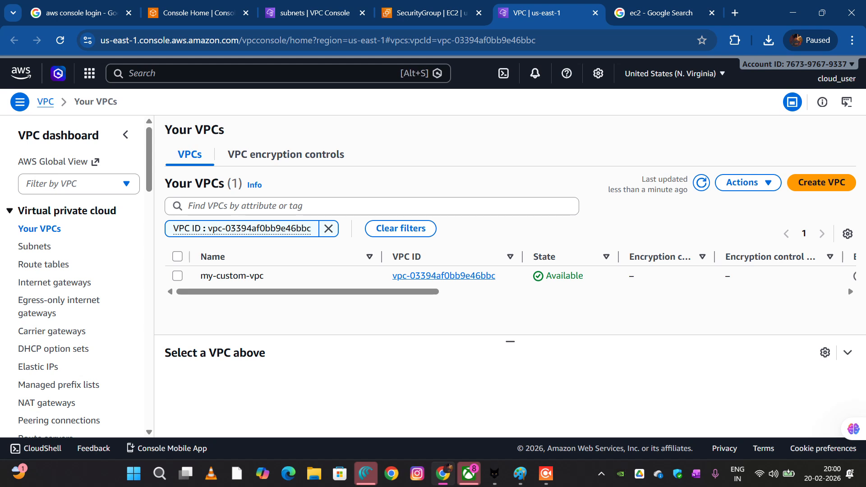
left_click(194, 13)
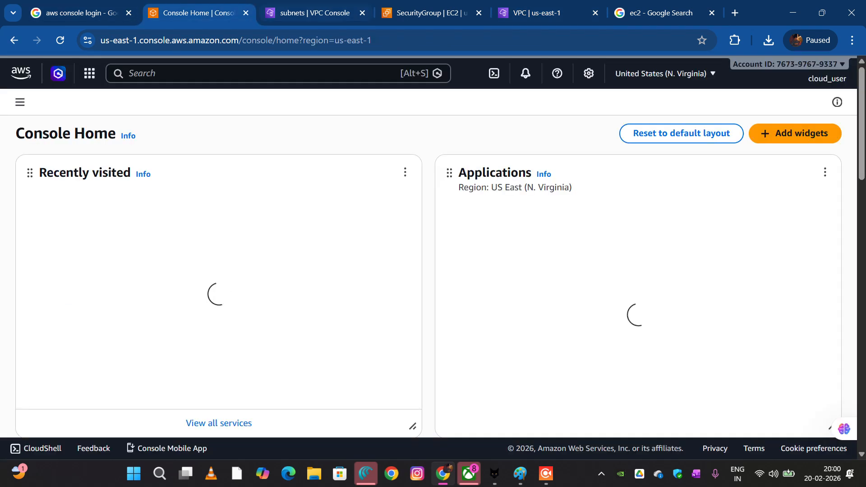
left_click(428, 12)
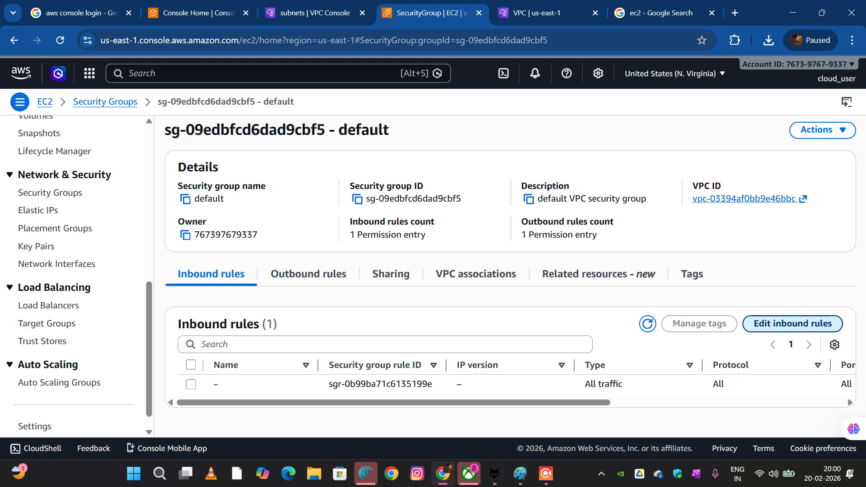
Edit the default security group's inbound rules, deleting the All traffic rule and adding a rule of type SSH
left_click(792, 324)
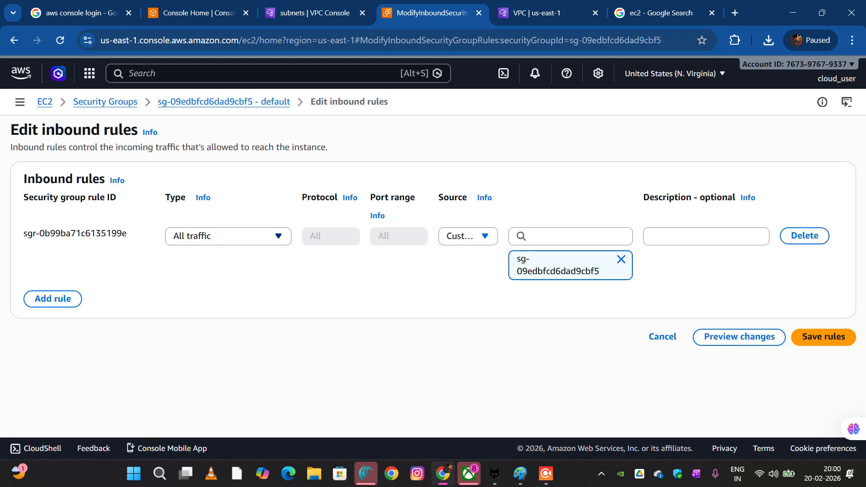
left_click(804, 236)
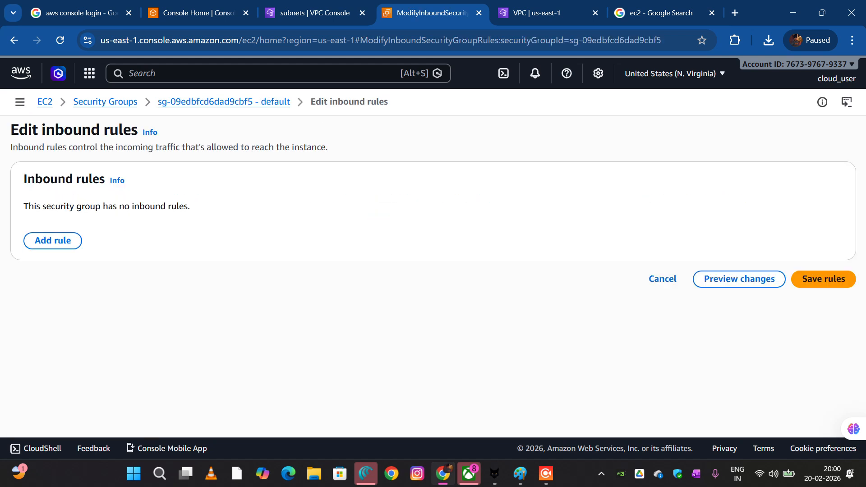
left_click(52, 241)
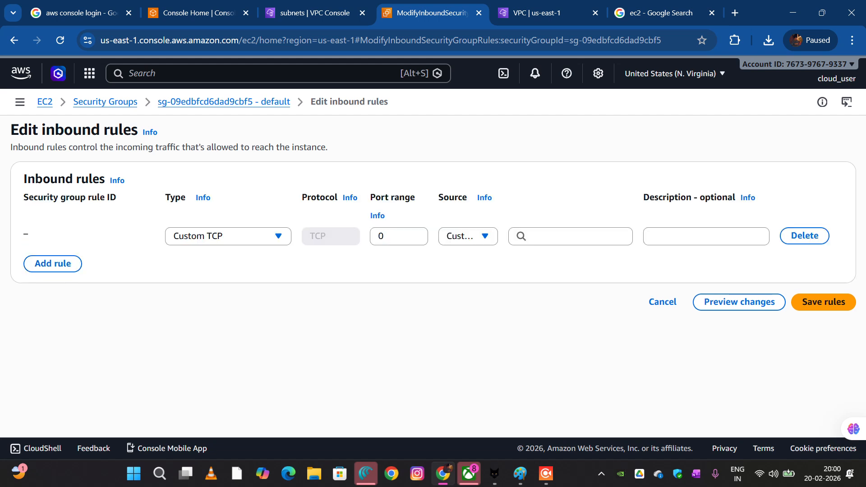
left_click(240, 237)
type("s")
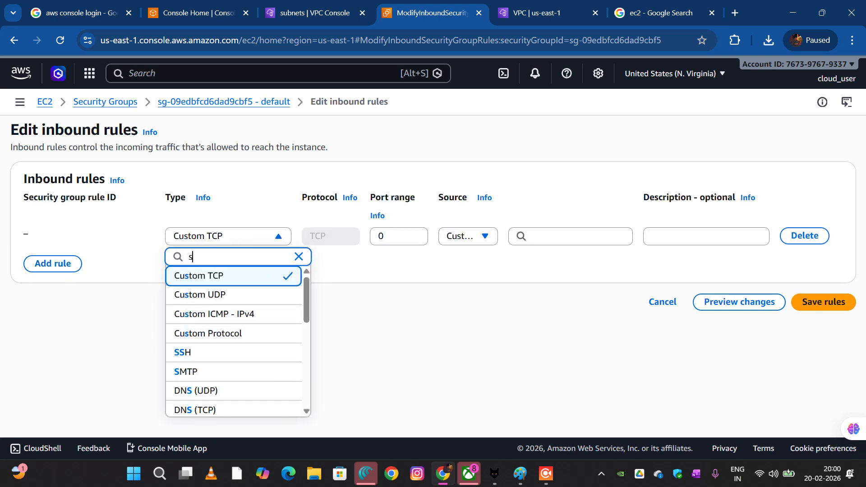
type("sh")
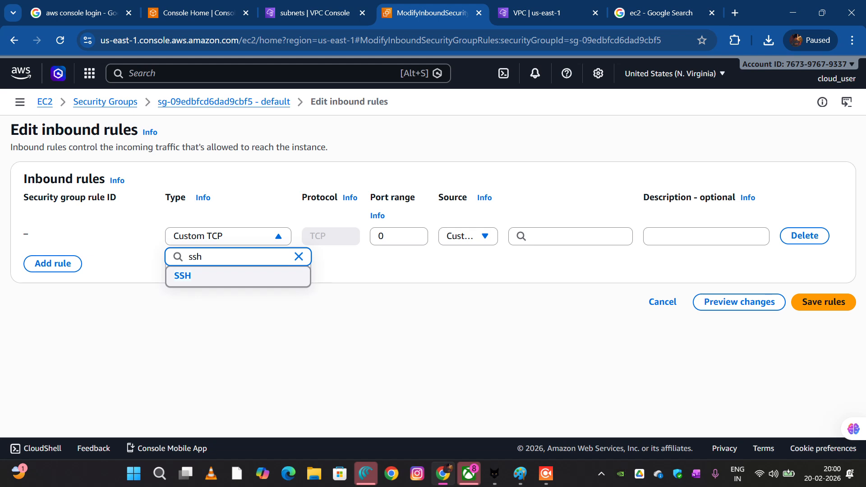
left_click(235, 276)
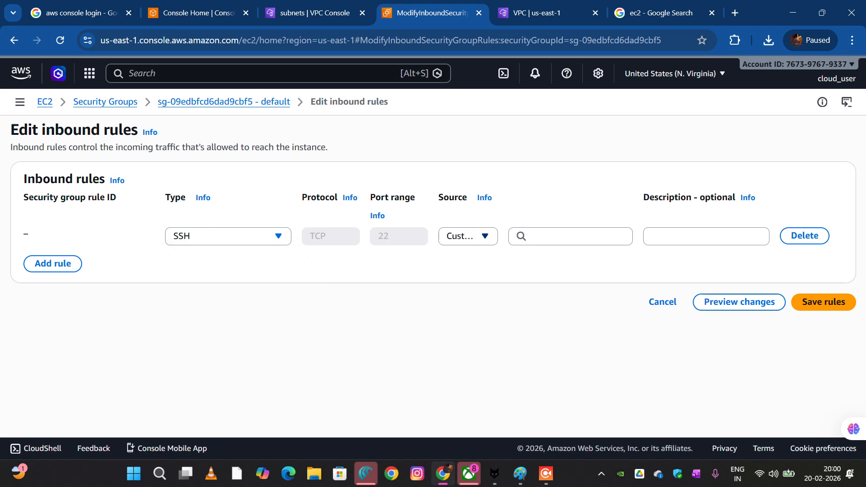
Set the SSH rule's source to Anywhere-IPv4 and save the inbound rules
left_click(467, 236)
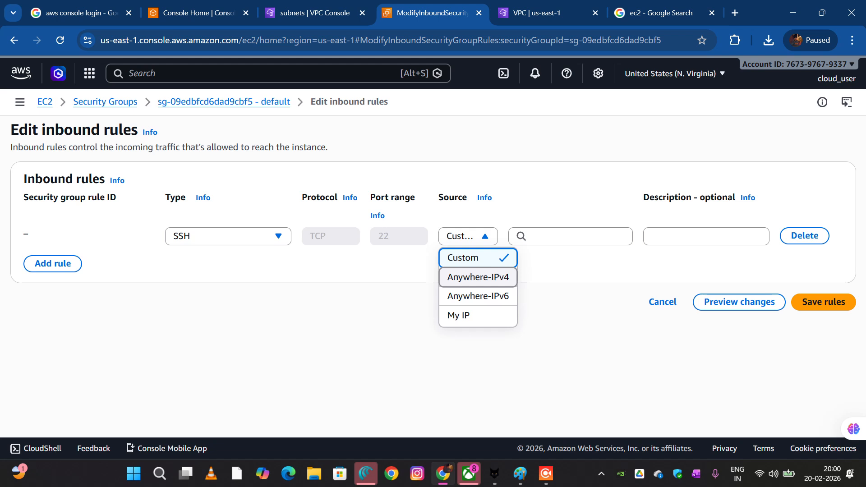
left_click(478, 276)
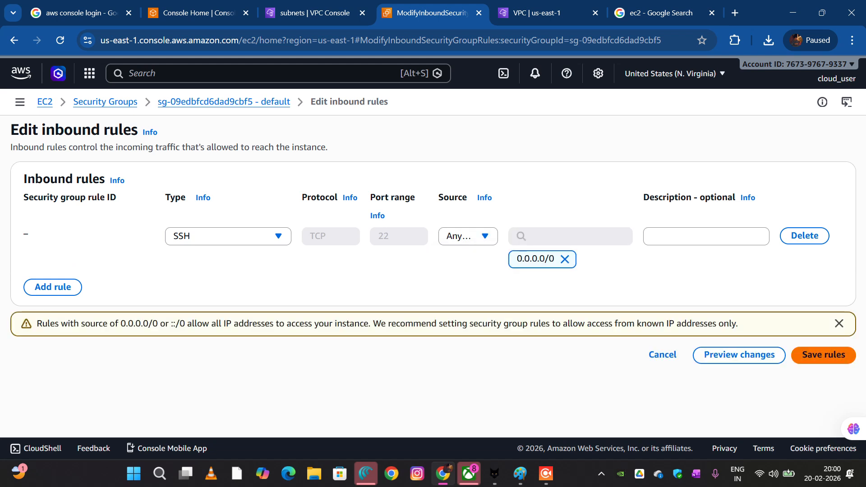
left_click(823, 354)
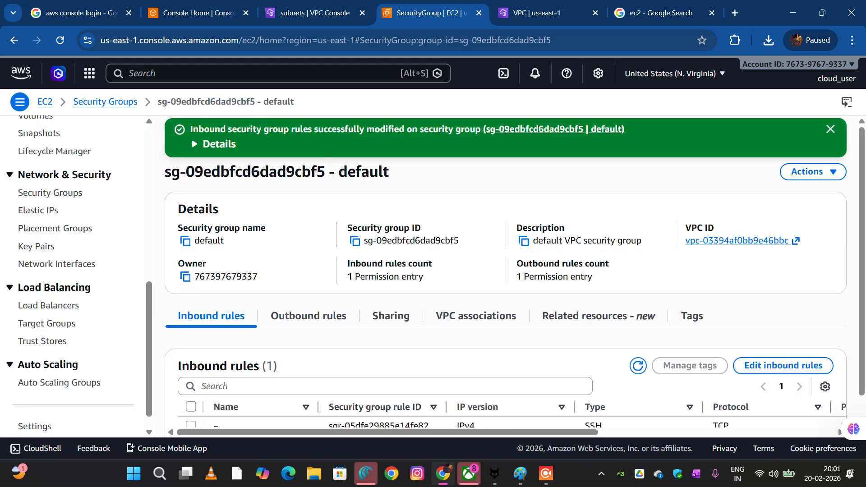
Find MobaXterm through the Windows search and switch to it
scroll(76, 270, "up", 3)
scroll(77, 271, "up", 5)
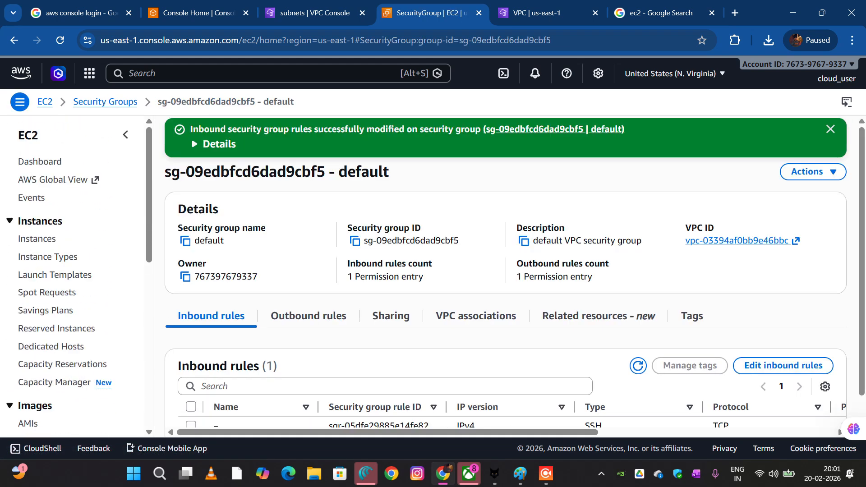
left_click(159, 473)
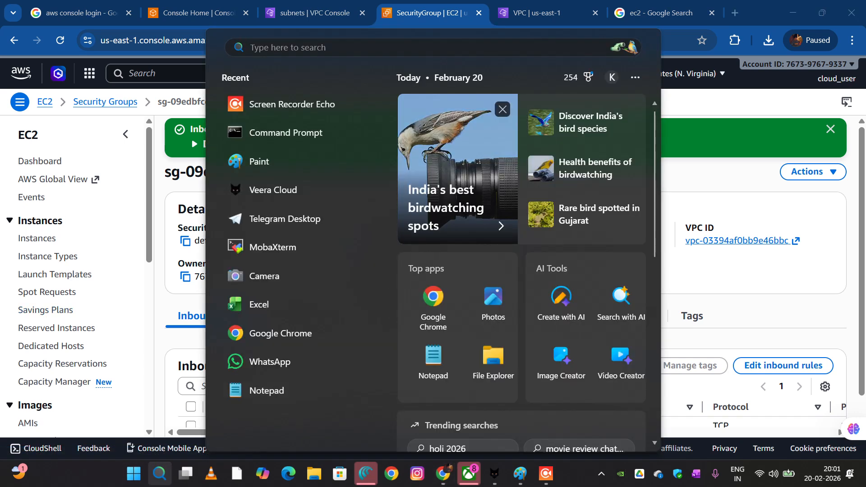
type("mob")
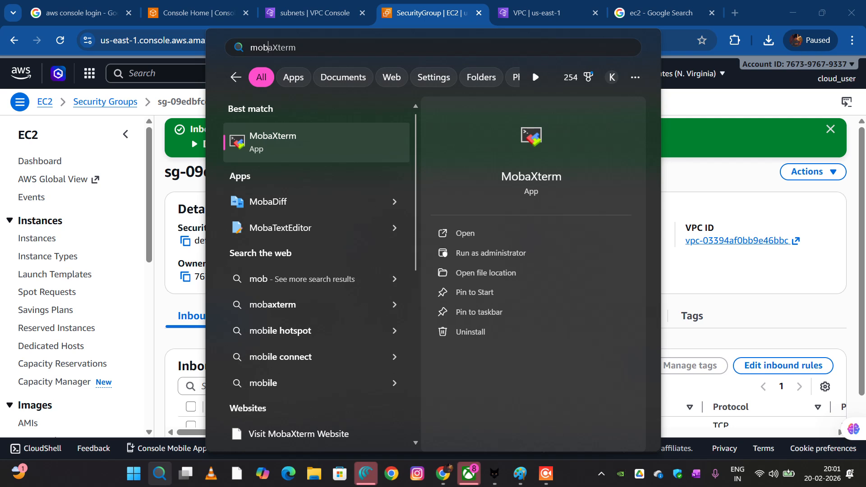
key("Escape")
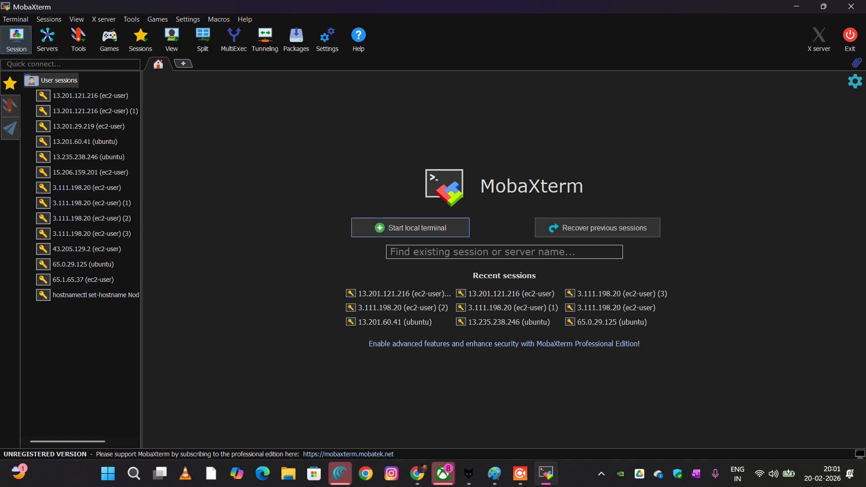
Start a new SSH session, and switch to the EC2 console in Chrome to check the WEB-SERVER instance's public IPv4 address
left_click(15, 38)
left_click(216, 119)
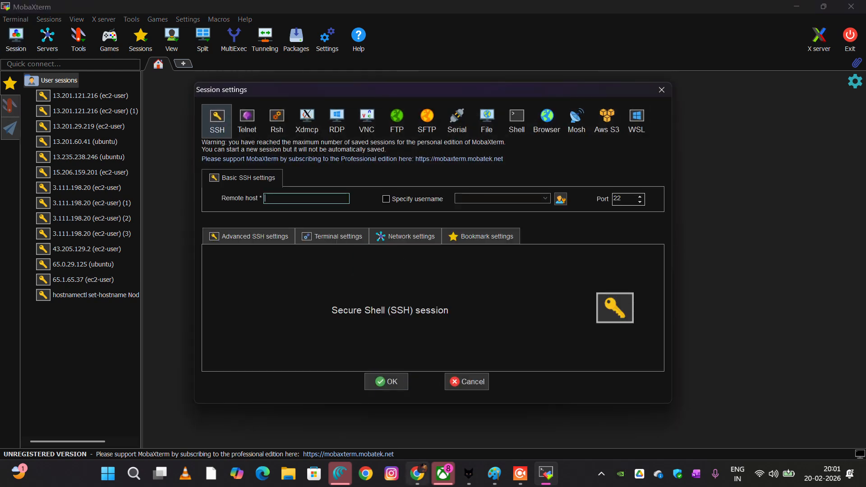
left_click(417, 473)
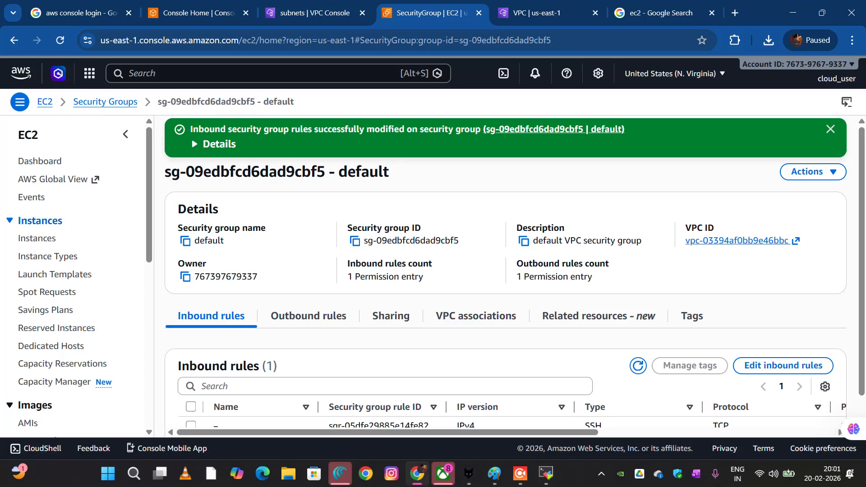
left_click(37, 238)
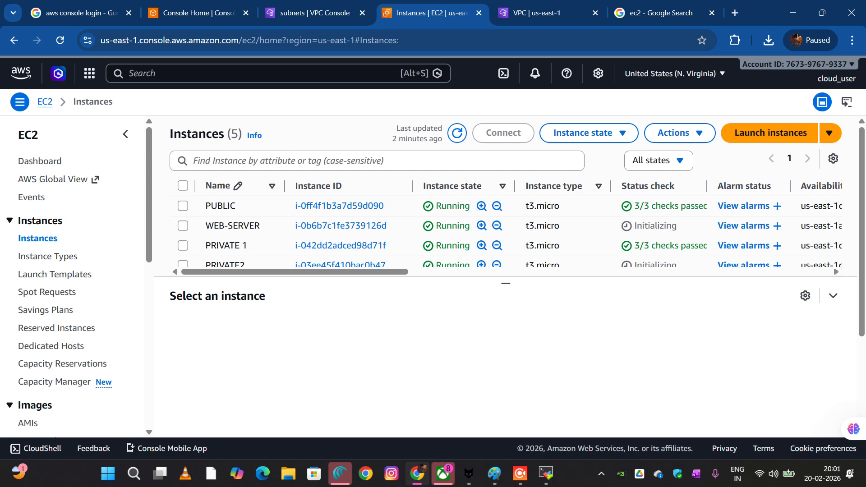
left_click(183, 225)
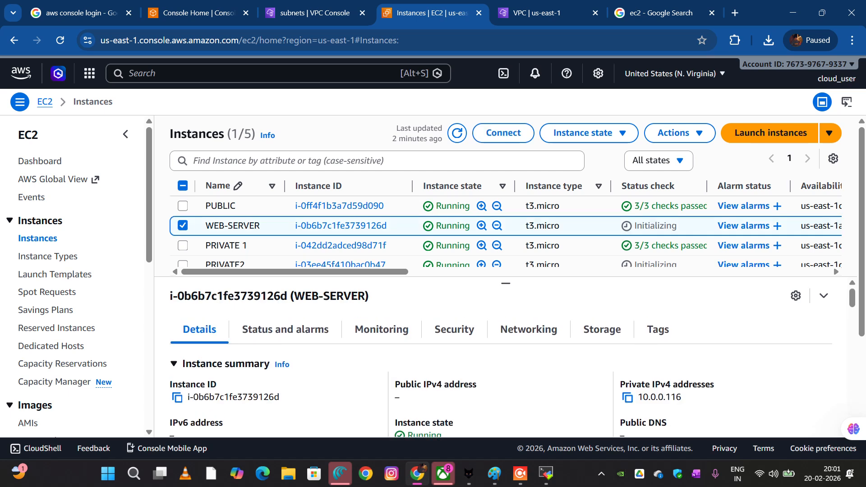
scroll(411, 385, "down", 3)
scroll(411, 384, "up", 3)
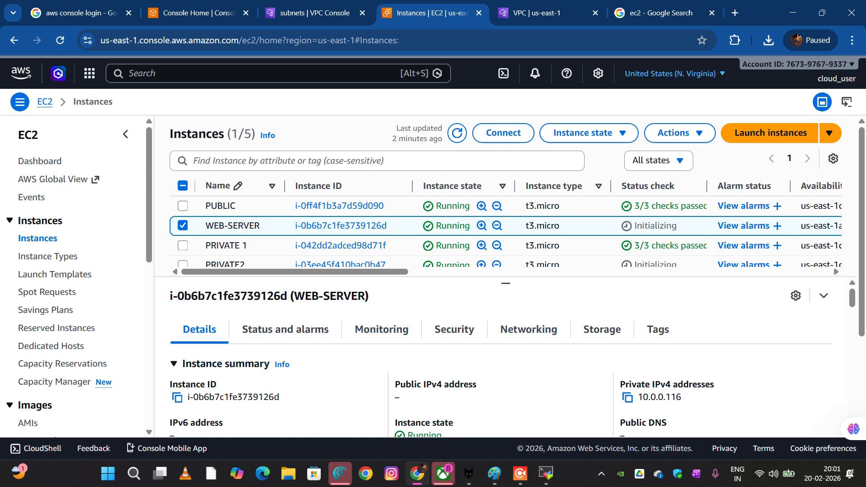
Turn on auto-assign public IP for the WEB-SERVER instance's eth0 network interface, and save and confirm the IP address update
left_click(679, 133)
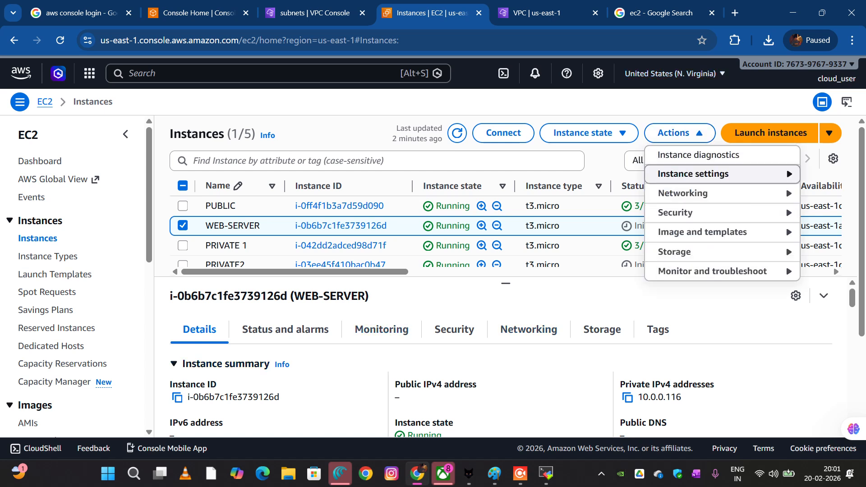
mouse_move(682, 193)
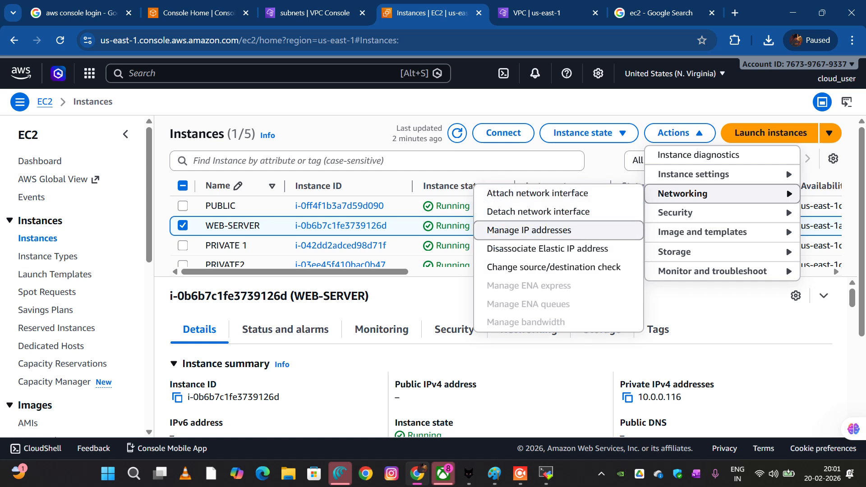
left_click(528, 230)
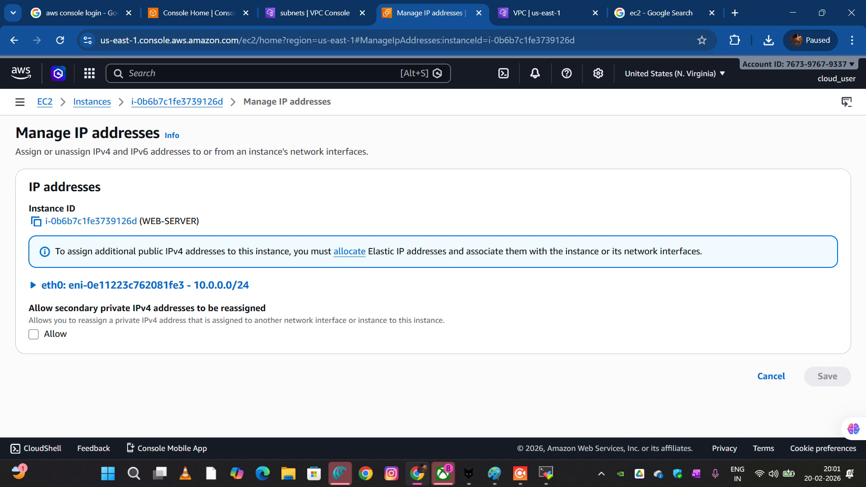
left_click(139, 285)
scroll(428, 289, "down", 3)
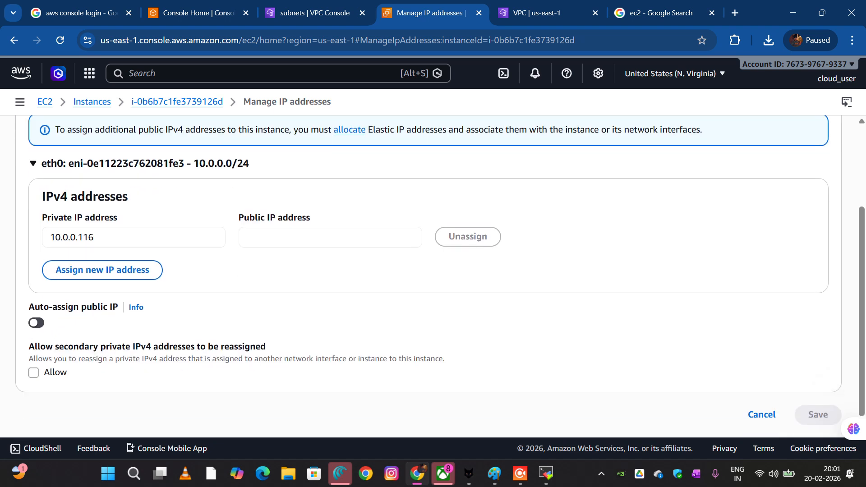
left_click(36, 323)
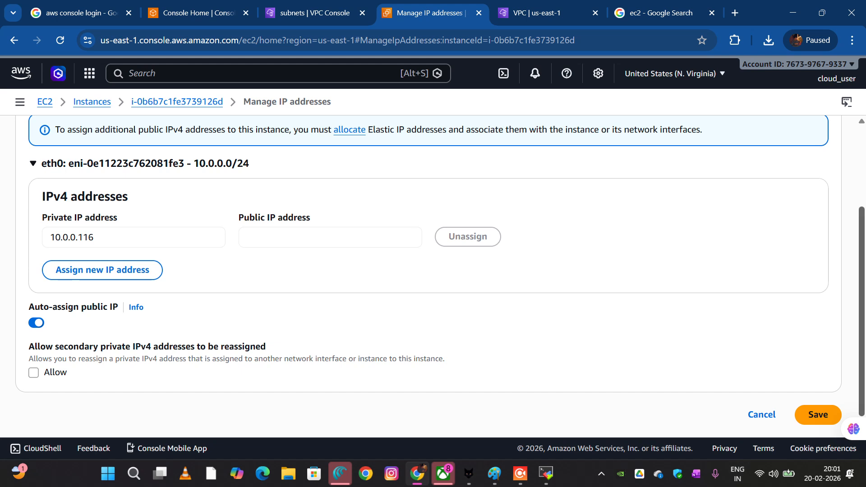
left_click(817, 414)
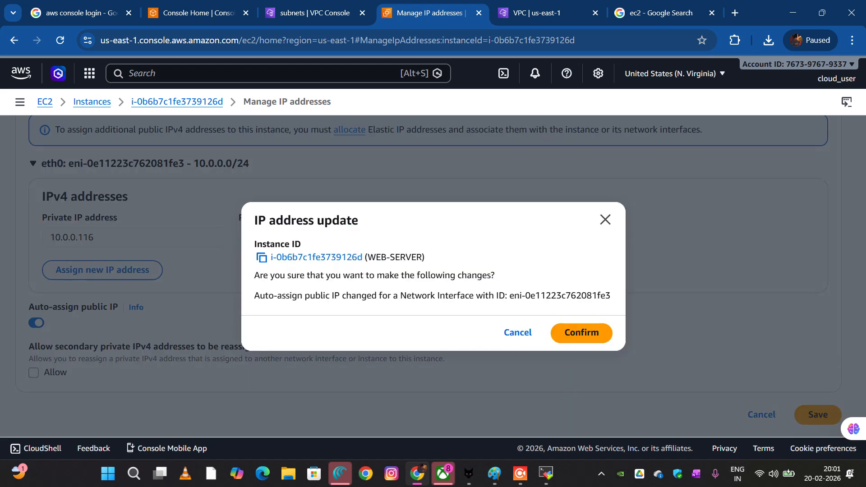
left_click(581, 332)
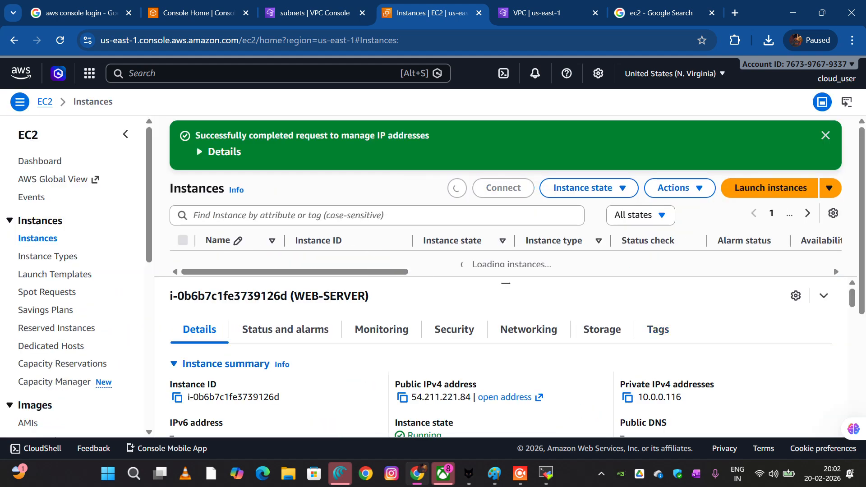
Copy WEB-SERVER's public IPv4 address and use it in MobaXterm as the SSH session's remote host, with username ec2-user
left_click(402, 351)
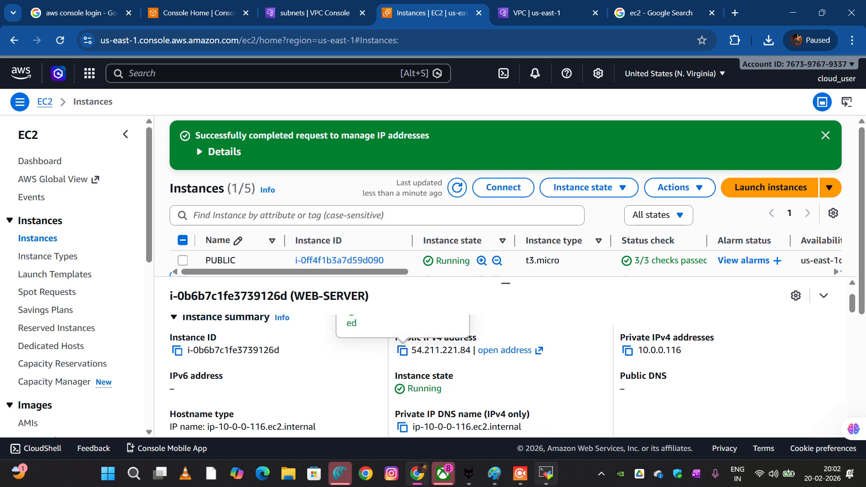
left_click(545, 473)
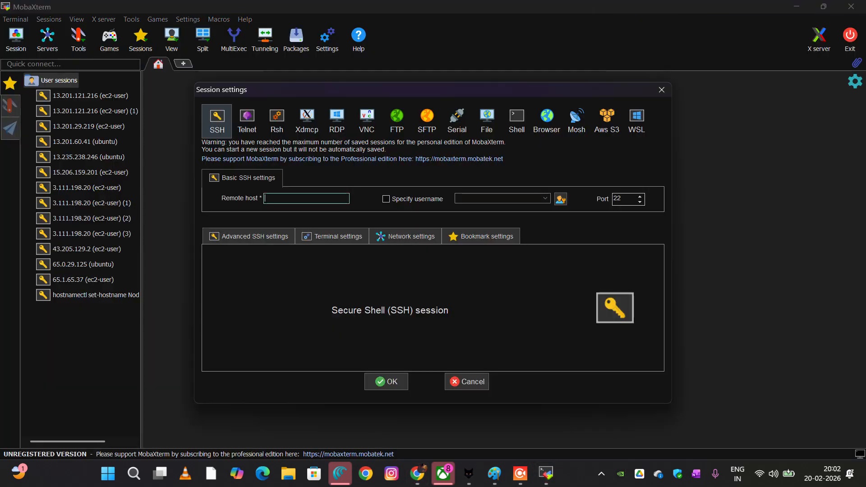
type("54.211.221.84")
left_click(386, 199)
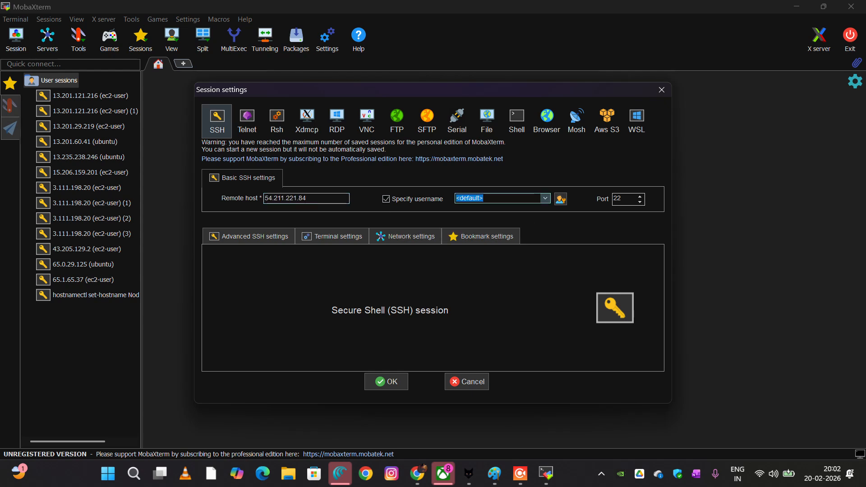
type("ec2-user")
Set the SSH session to use the private key VPCKEY.pem from Downloads, and connect, accepting the server's identity
left_click(255, 236)
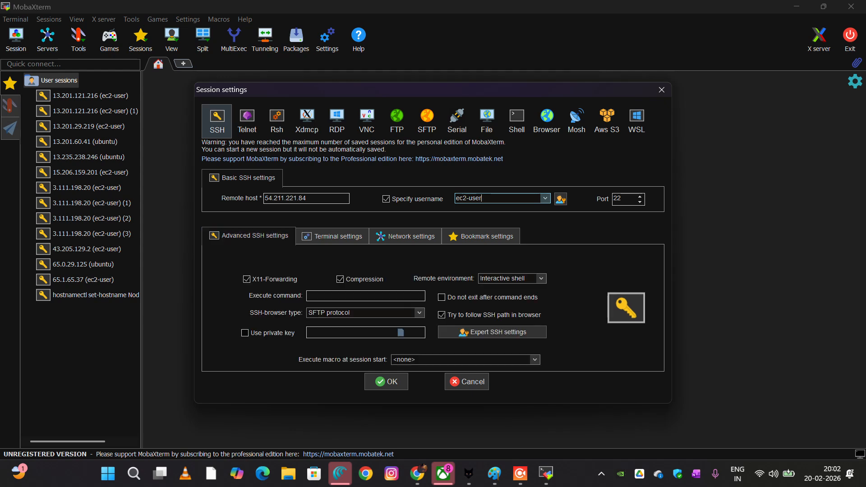
left_click(245, 333)
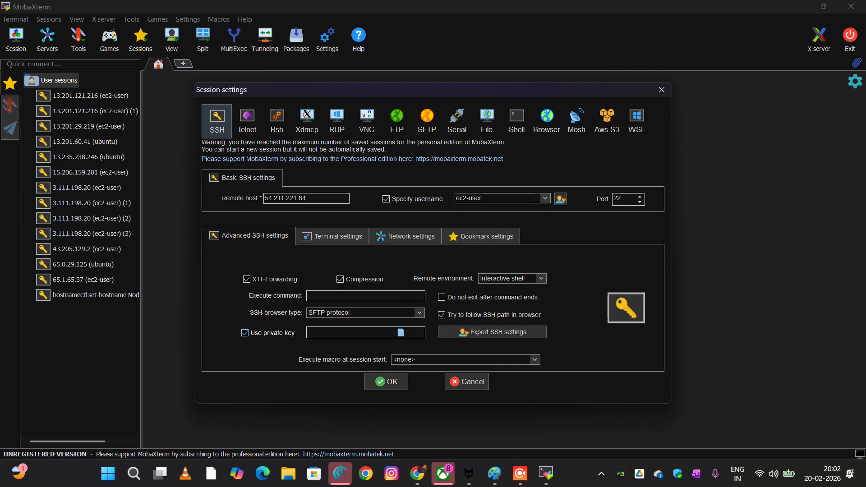
left_click(400, 332)
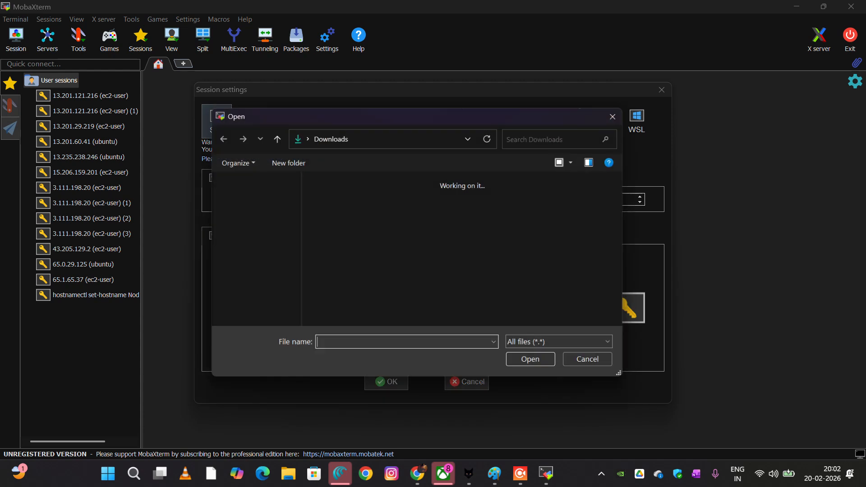
left_click(338, 222)
left_click(536, 364)
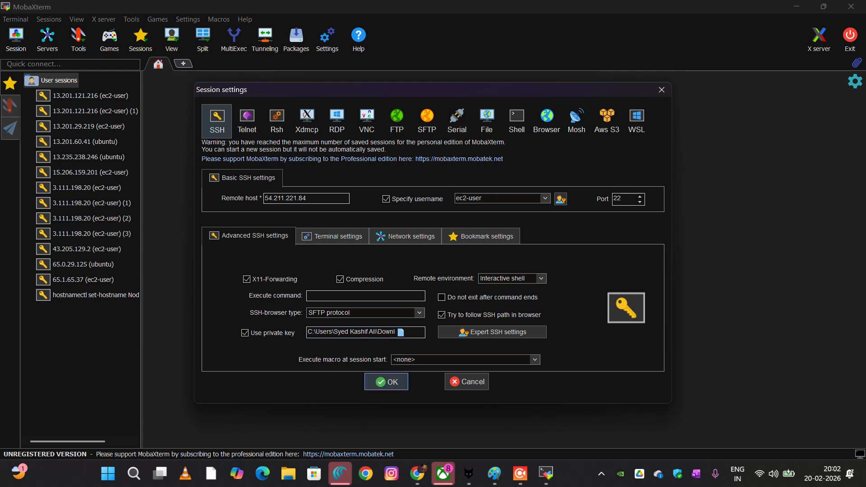
left_click(386, 381)
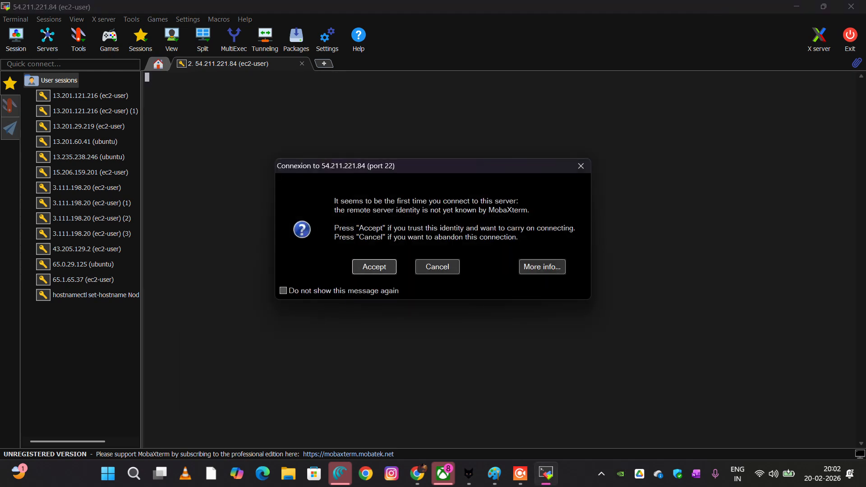
key("Return")
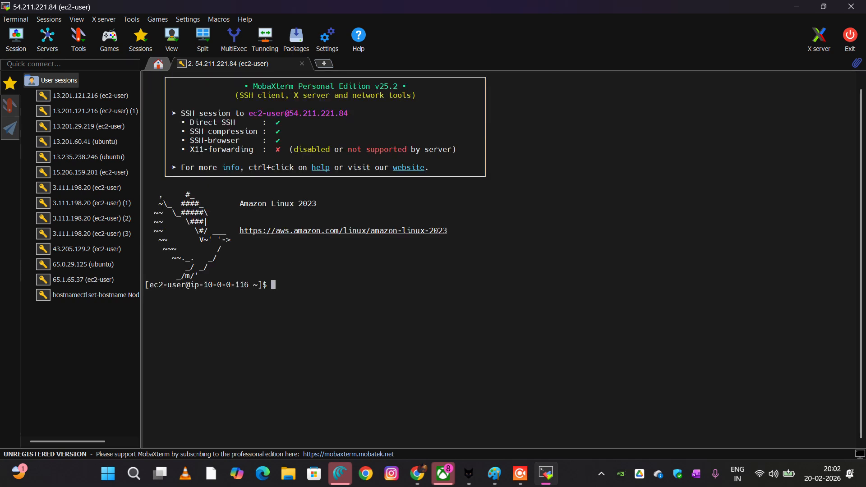
Switch to a root shell on the instance with sudo -s
type("s")
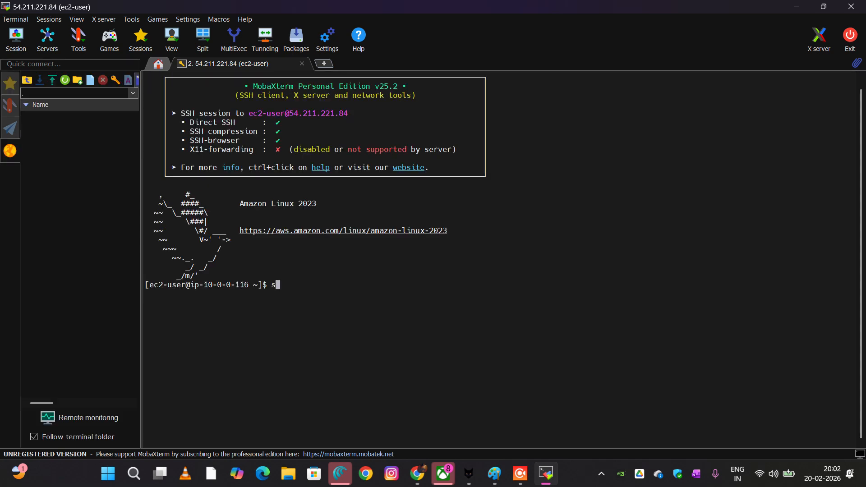
type("udo")
type(" -")
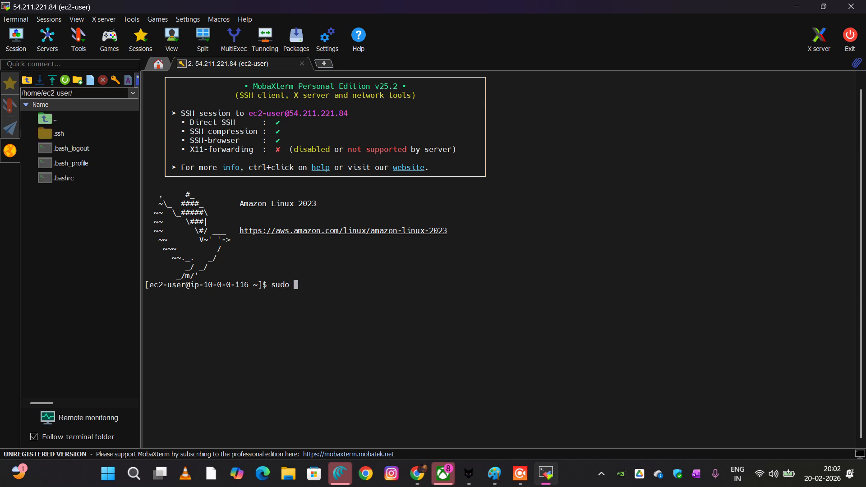
type("s")
key("Return")
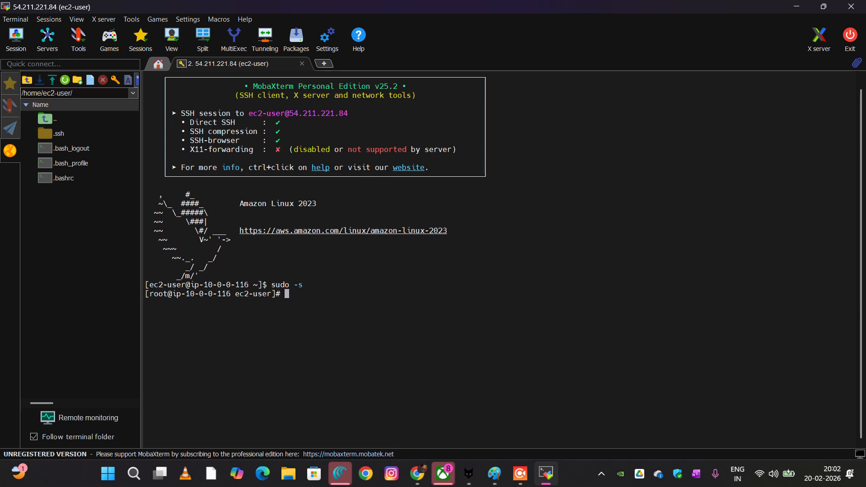
Test the instance's internet connectivity with ping google.com, and stop the ping
type("ping google.com'")
key("BackSpace")
key("Return")
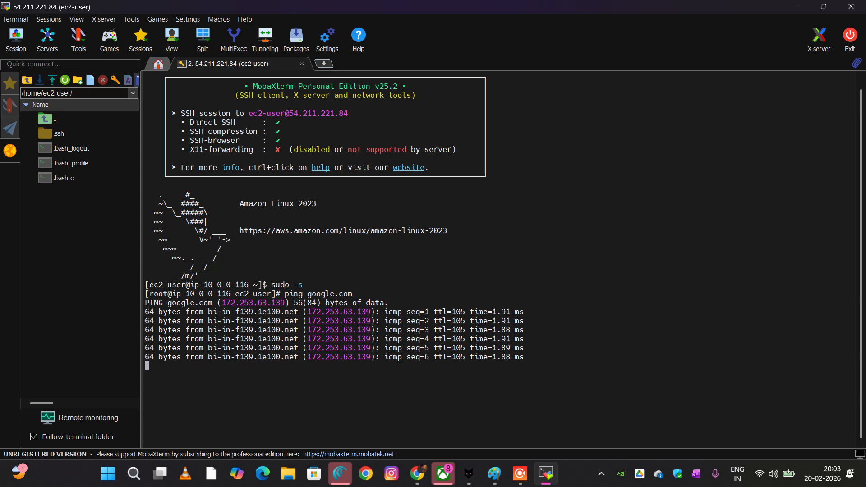
key("ctrl+z")
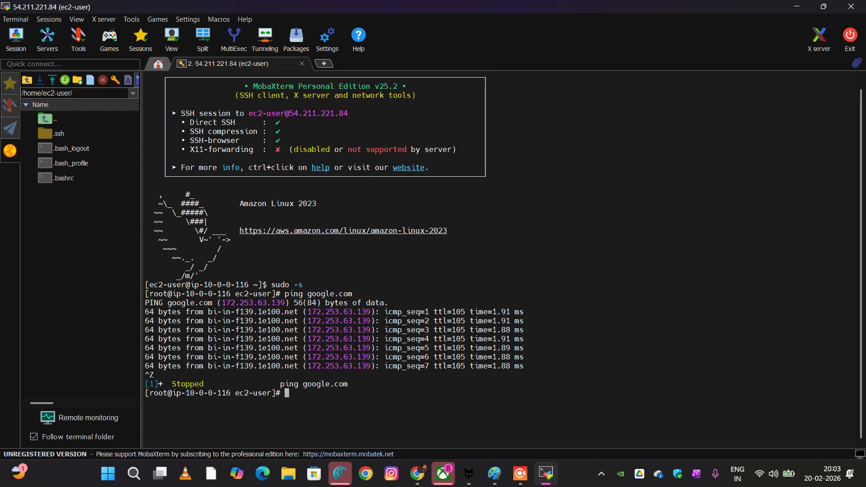
Open a new file named MYVPCKEY.pem in the vi editor on the instance
type("vi")
type("m")
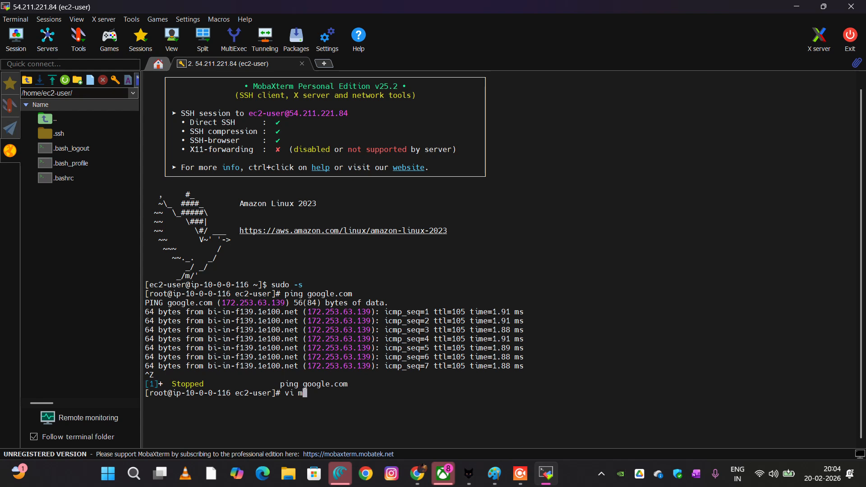
type("y")
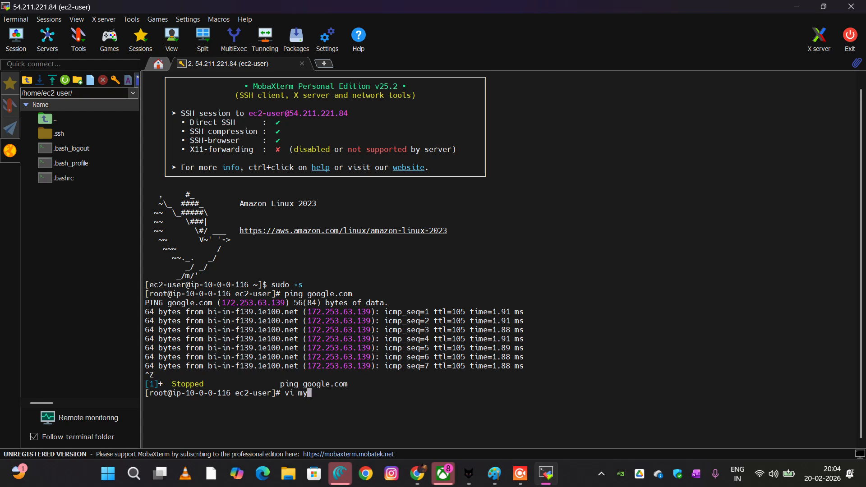
key("BackSpace")
key("BackSpace")
type("MYVPCKEY.PEM")
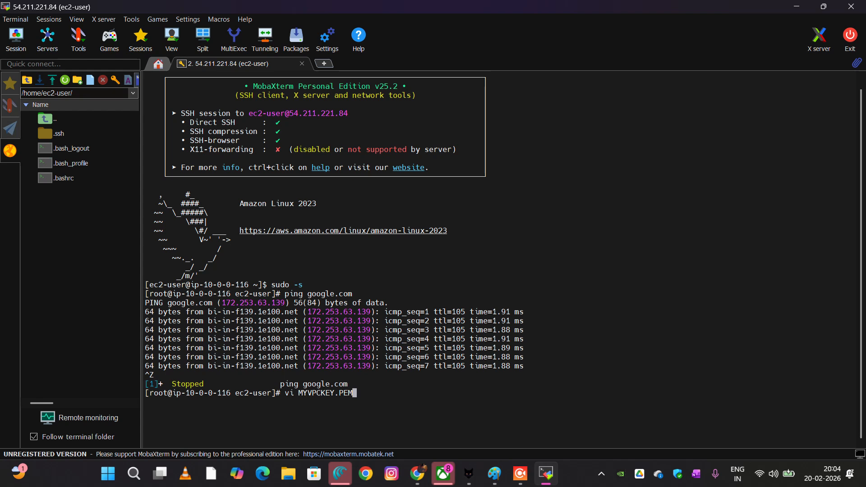
key("BackSpace")
key("BackSpace")
key("BackSpace")
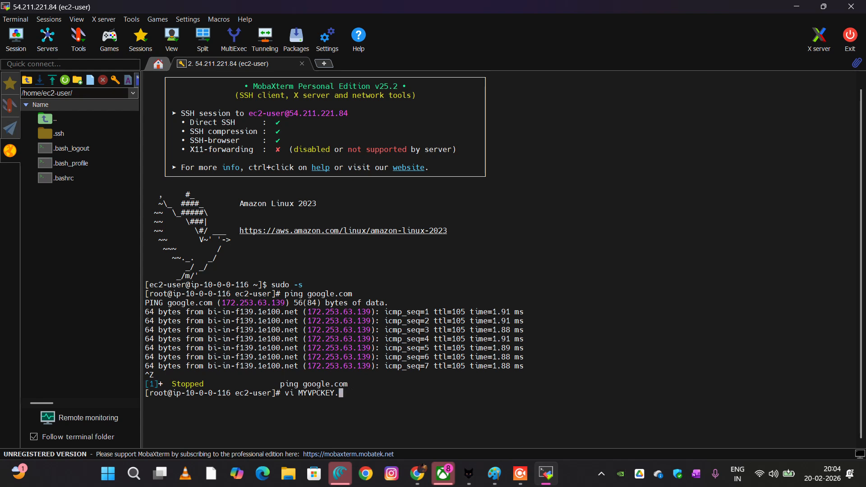
type("pe,")
key("BackSpace")
type("m")
key("Return")
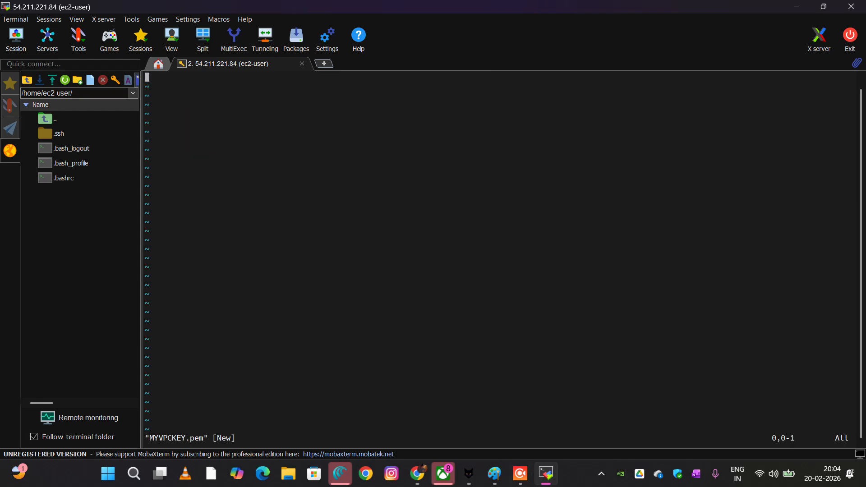
left_click(443, 473)
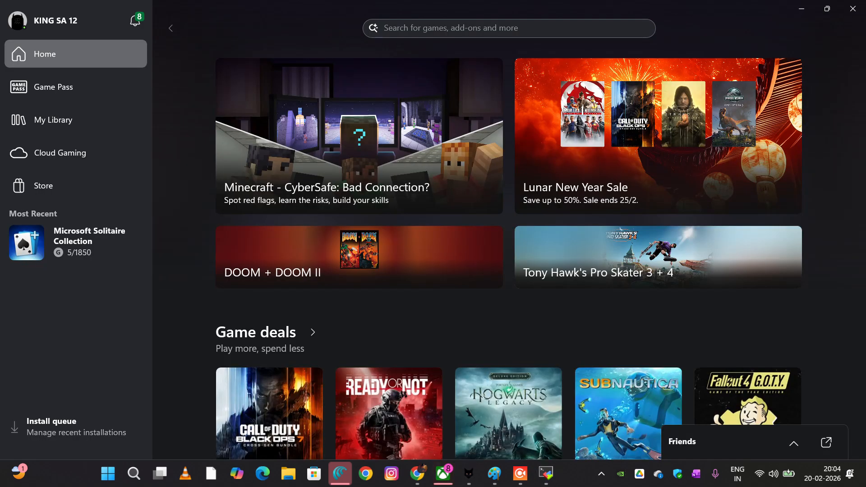
left_click(443, 473)
left_click(417, 473)
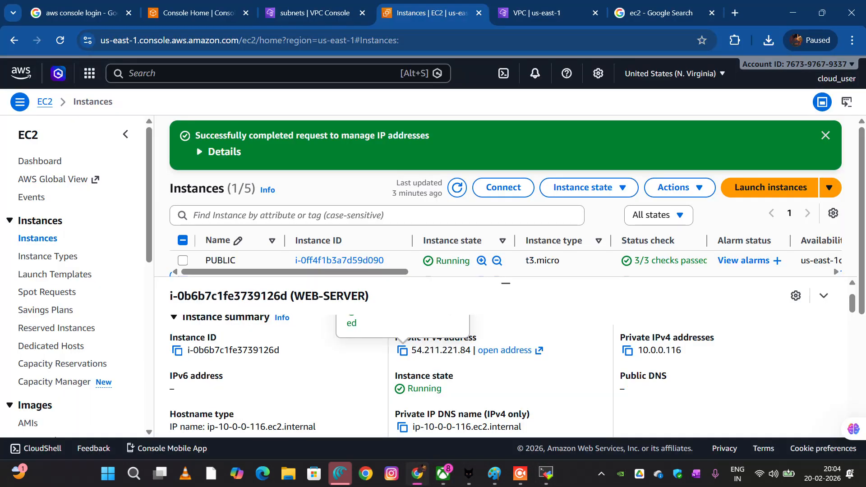
left_click(417, 473)
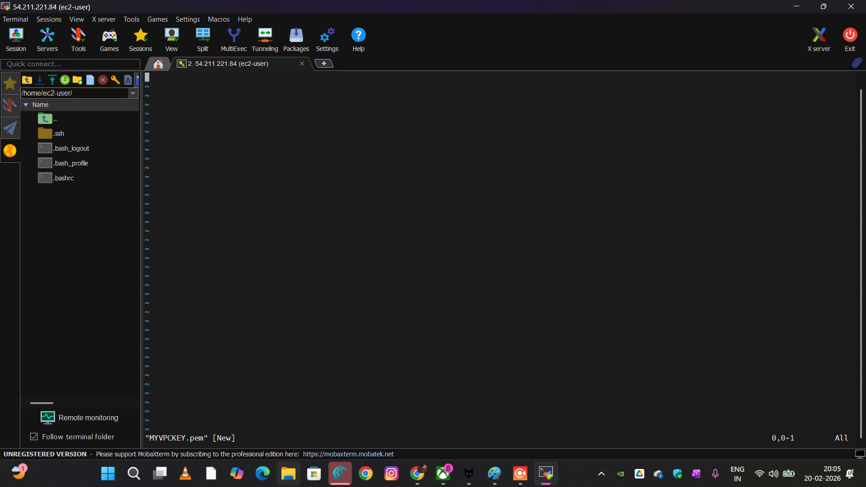
Open VPCKEY.pem from the Downloads folder in Notepad and copy its entire contents
left_click(288, 473)
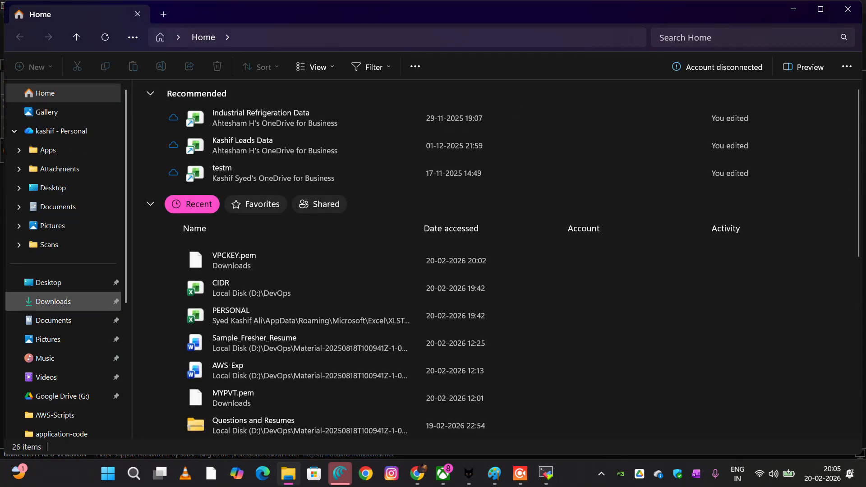
left_click(54, 302)
left_click(163, 122)
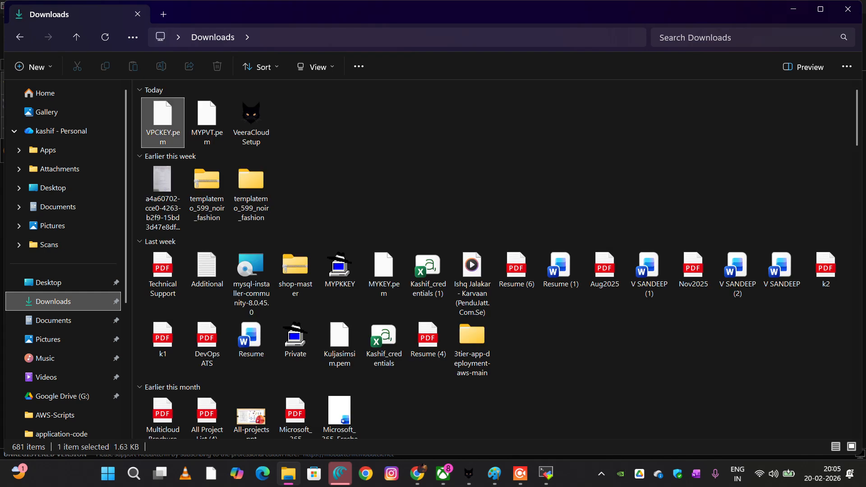
right_click(175, 124)
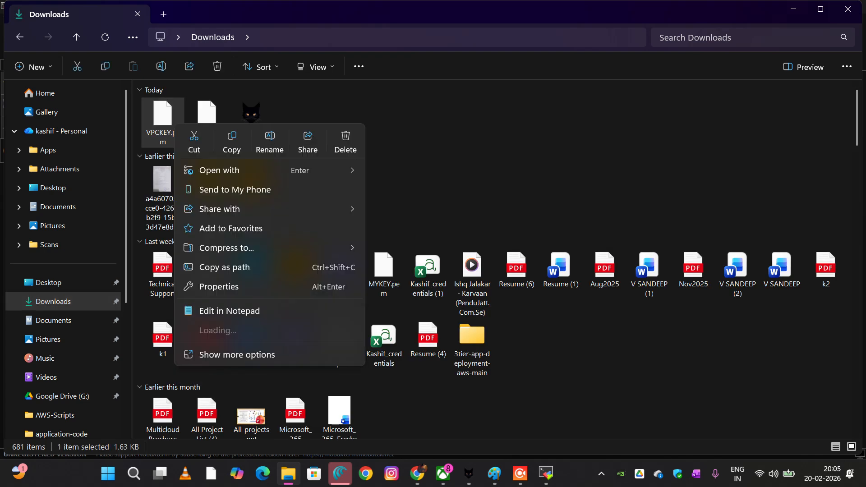
mouse_move(316, 170)
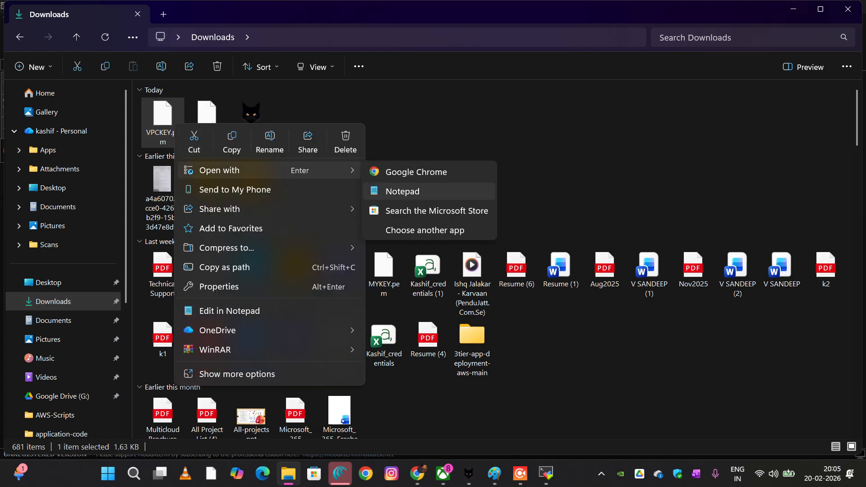
left_click(402, 191)
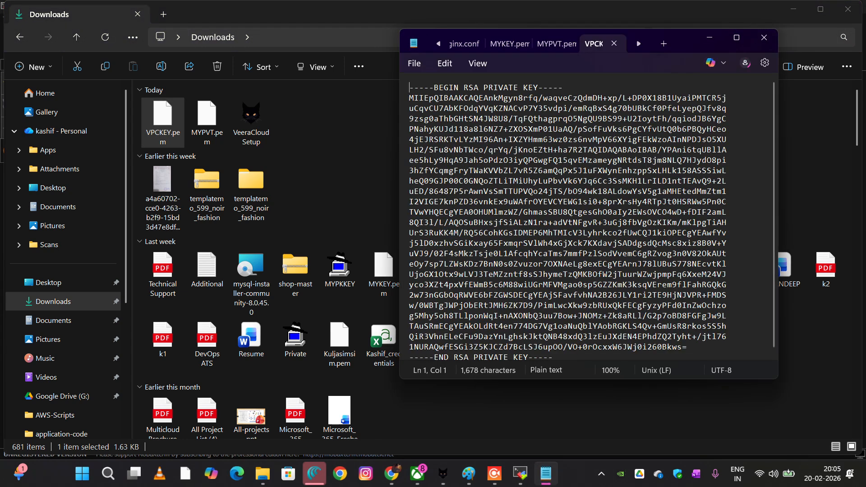
left_click(553, 233)
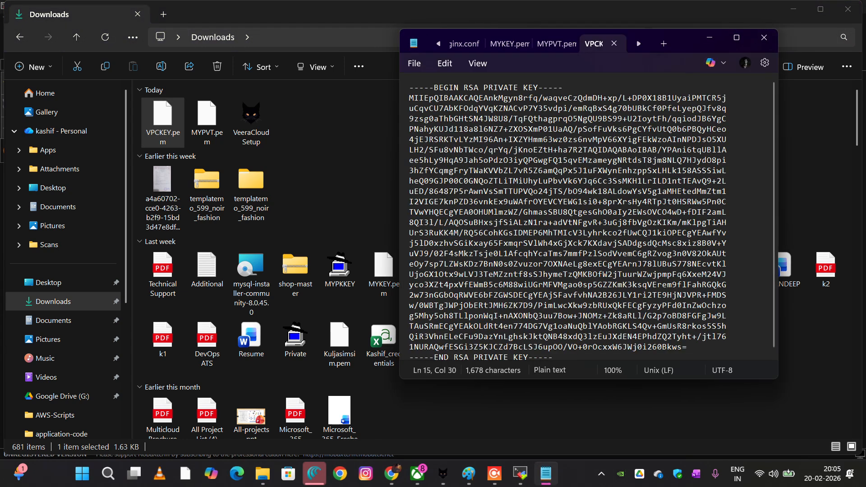
key("ctrl+a")
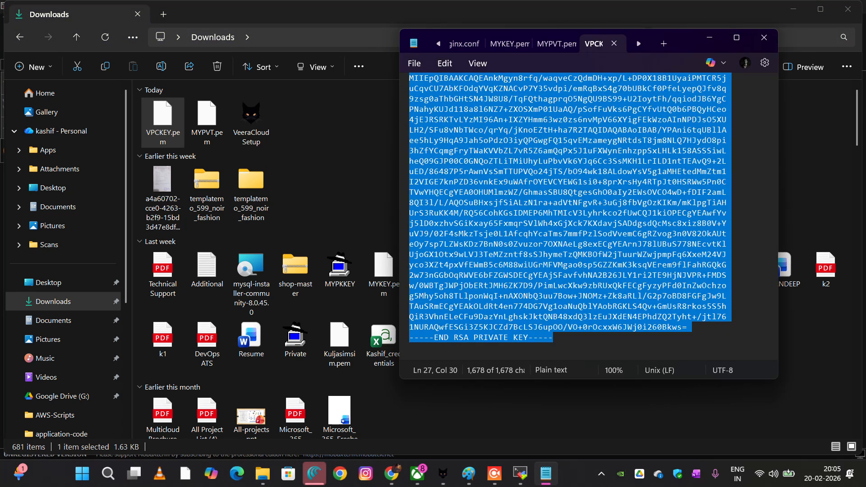
Switch back to MobaXterm, paste the private key into MYVPCKEY.pem in vi, and save and quit with :wq!
left_click(391, 474)
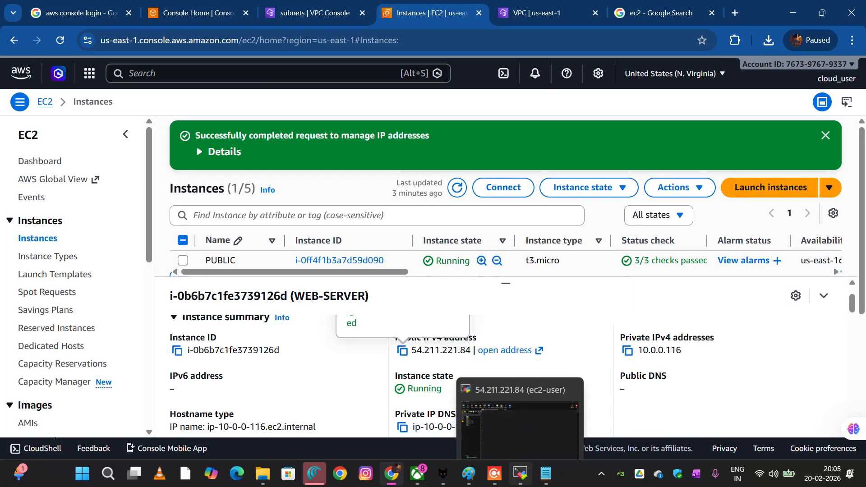
left_click(519, 473)
key("shift+Insert")
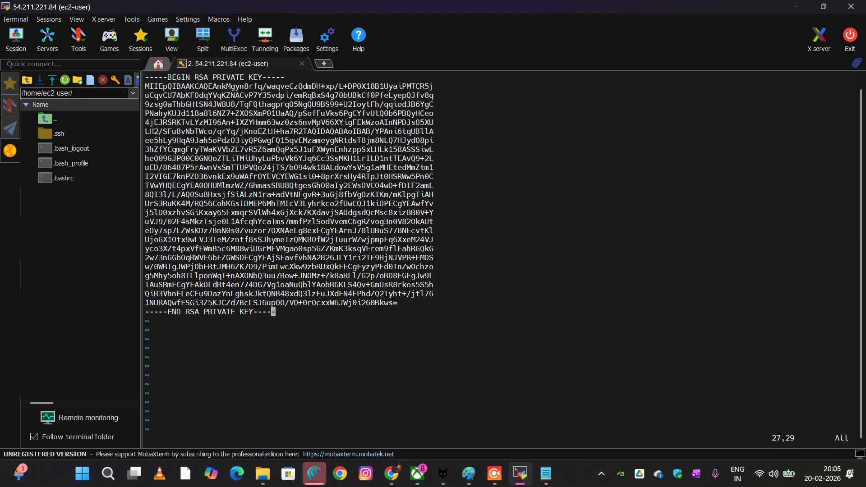
type(":wq!")
key("Return")
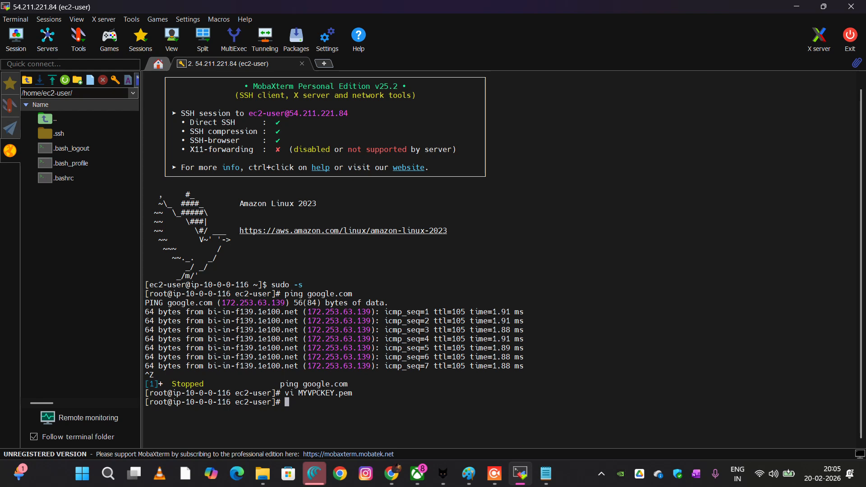
Make the key file readable only by its owner with chmod 400 MYVPCKEY.pem
type("chomd")
key("BackSpace")
key("BackSpace")
key("BackSpace")
key("BackSpace")
type("mo")
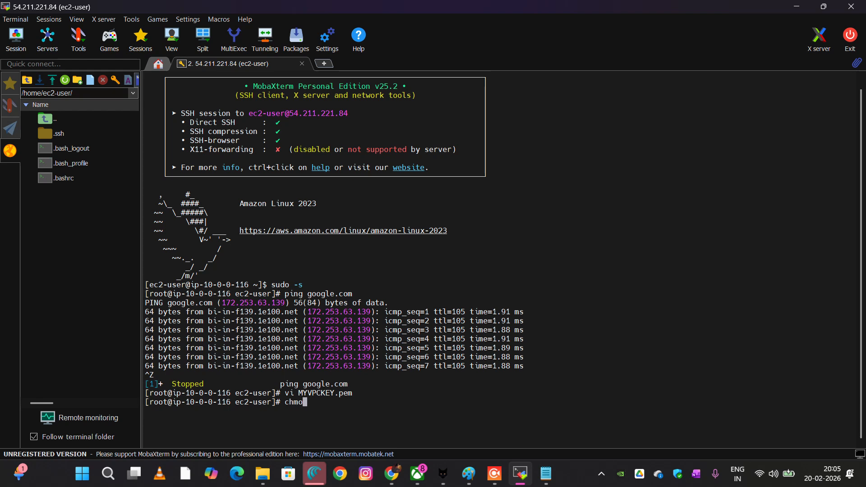
type("d 4")
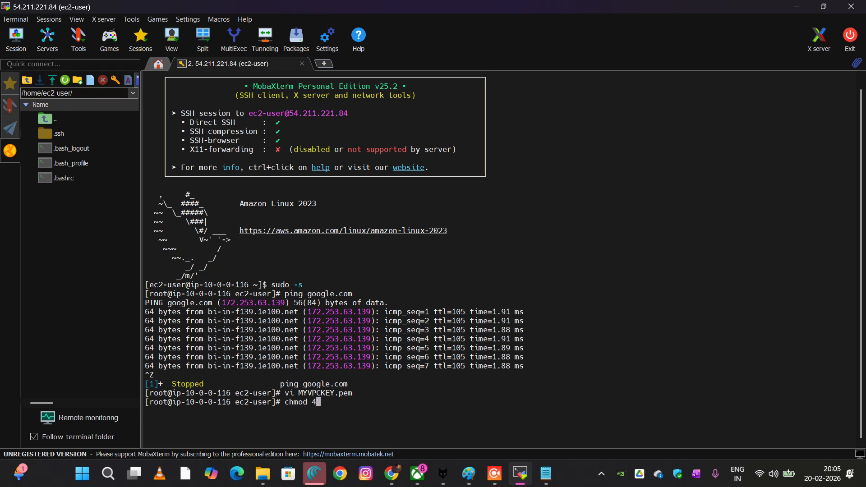
type("00")
left_click_drag(298, 392, 352, 393)
key("ctrl+c")
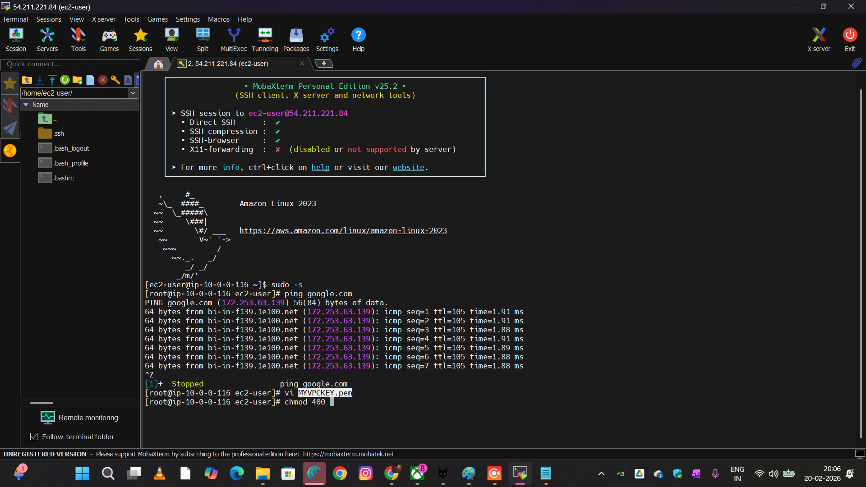
right_click(352, 393)
double_click(325, 394)
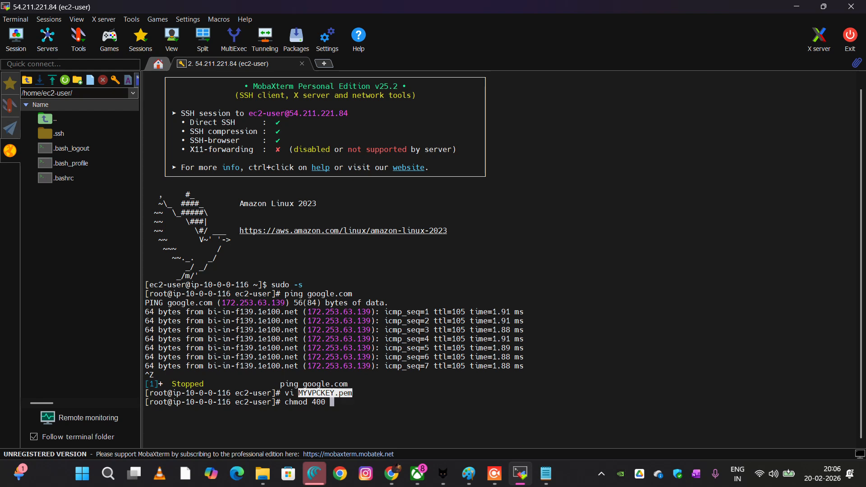
right_click(325, 394)
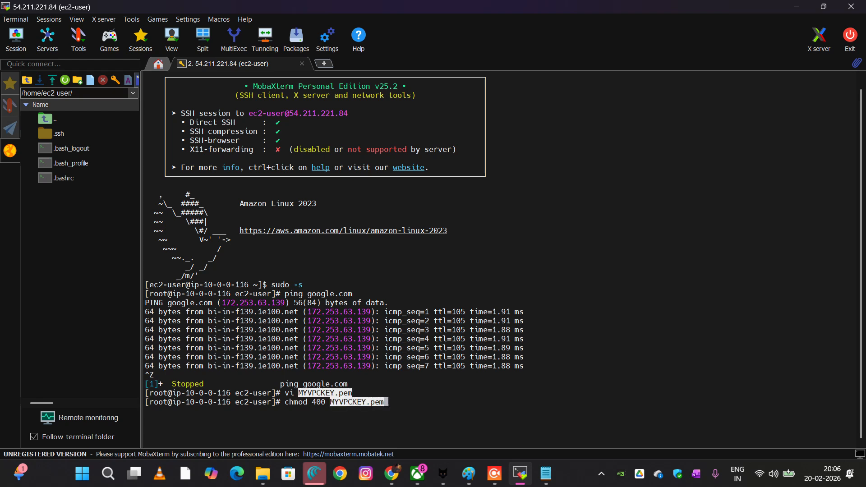
key("Return")
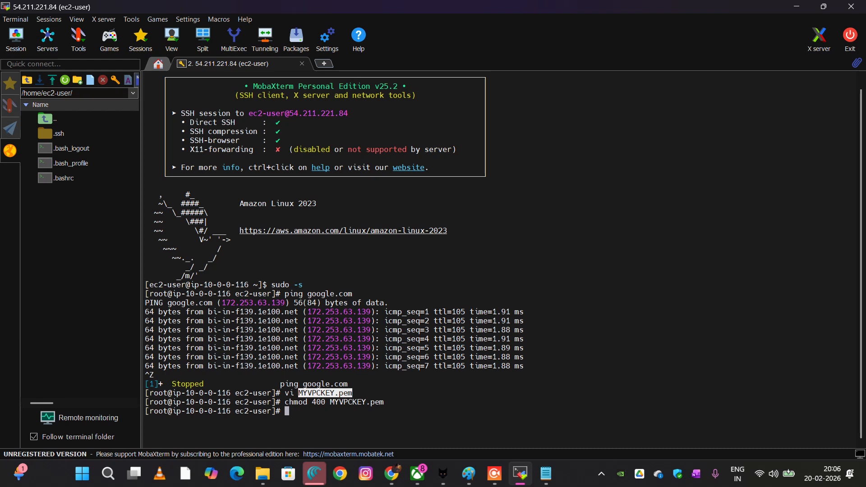
Enter the start of the SSH command at the prompt, ssh -i MYVPCKEY.pem ec2-user@, without running it
type("ssh -i")
left_click(324, 394)
right_click(370, 404)
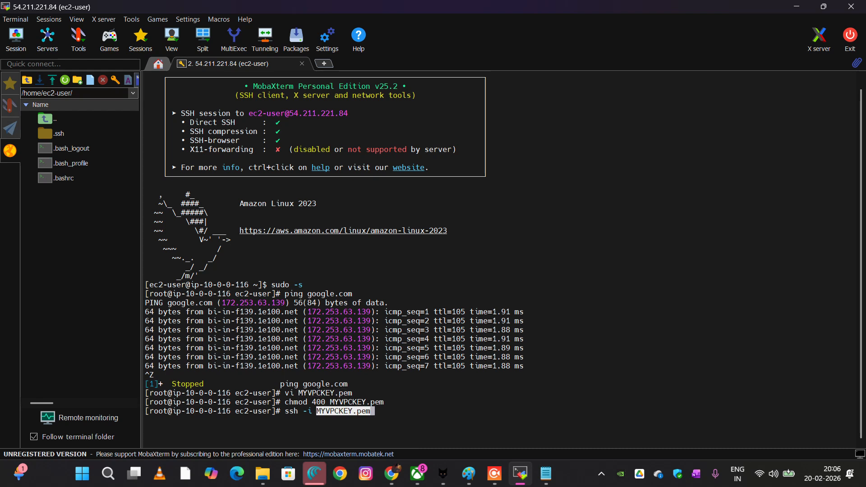
key("Right")
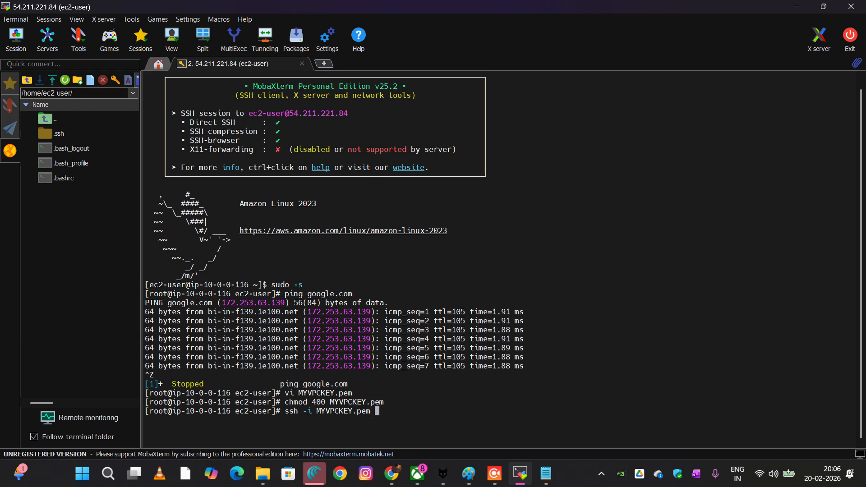
type("ec2-")
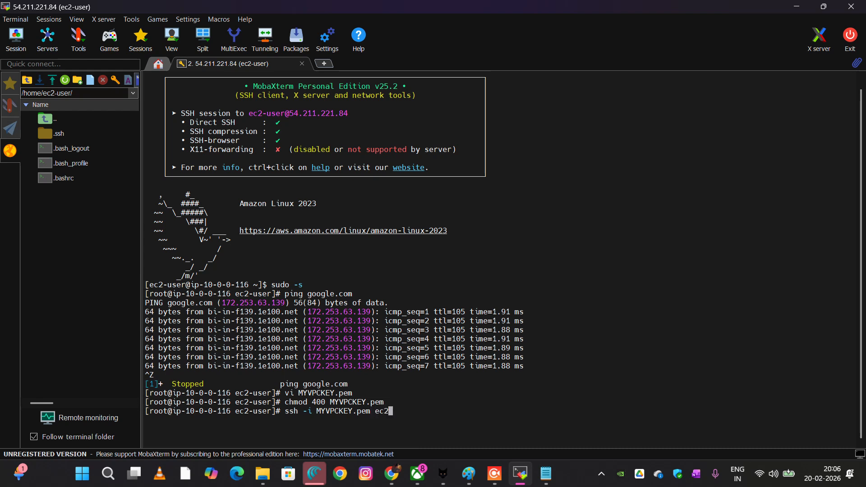
type("user")
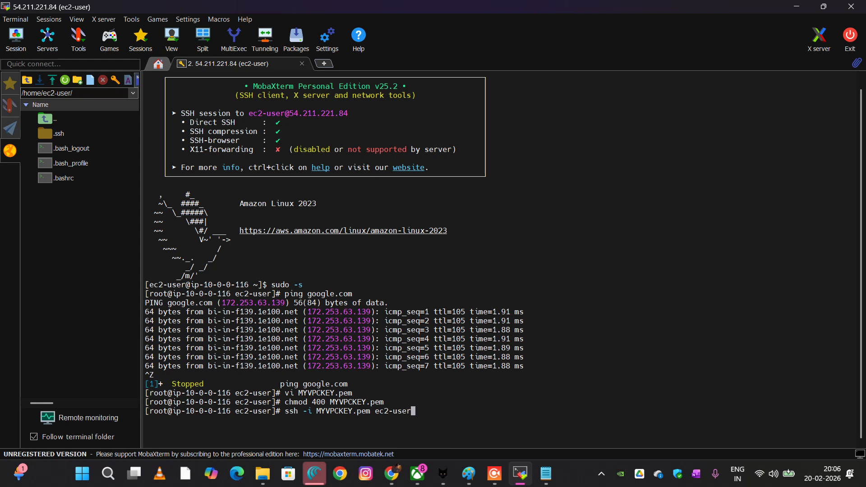
type("@")
Switch to the EC2 console in Chrome, select only the Application-Server instance, and copy its private IPv4 address
left_click(391, 473)
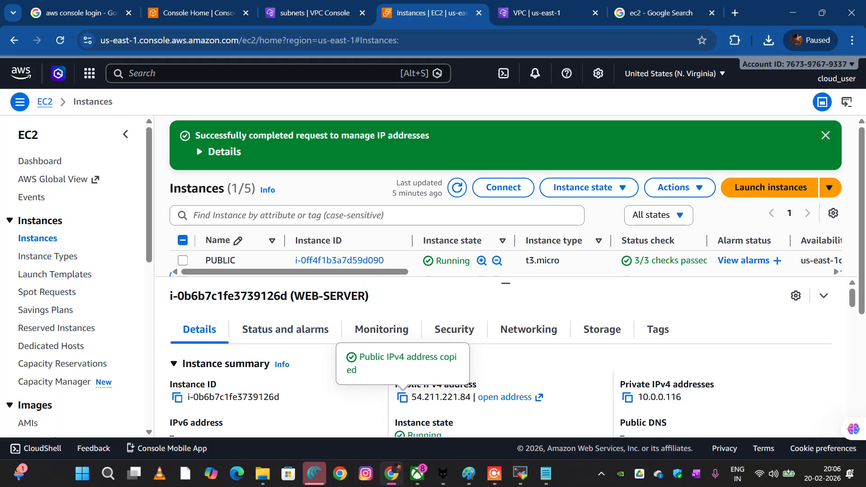
scroll(252, 241, "down", 2)
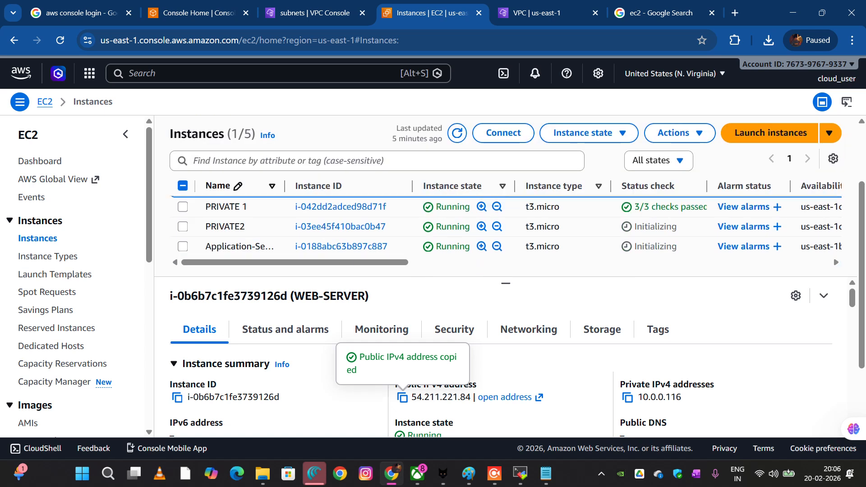
scroll(252, 240, "up", 1)
scroll(253, 241, "down", 1)
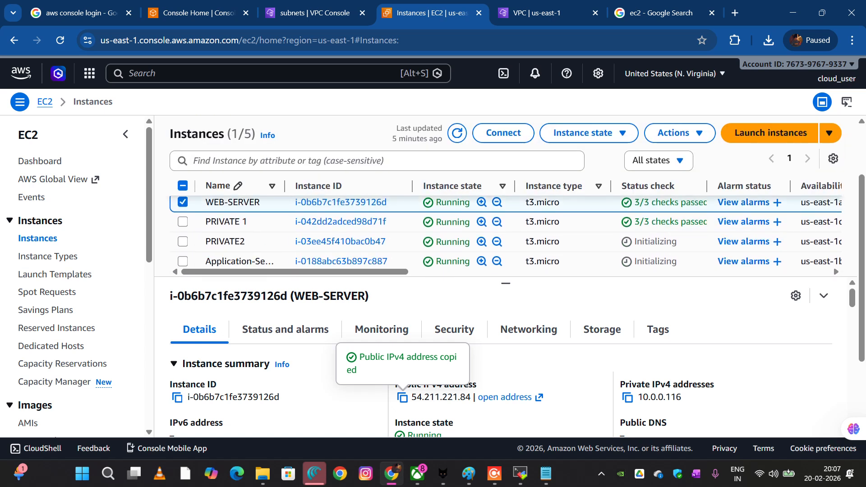
scroll(252, 234, "down", 2)
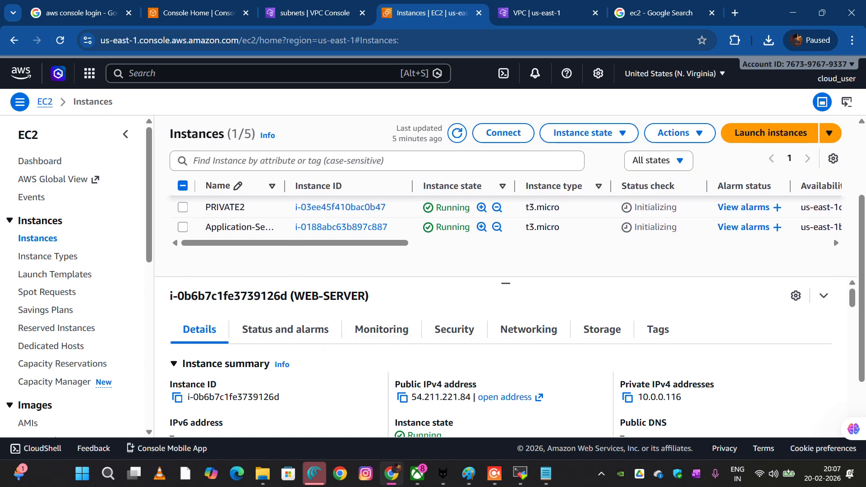
scroll(505, 216, "up", 1)
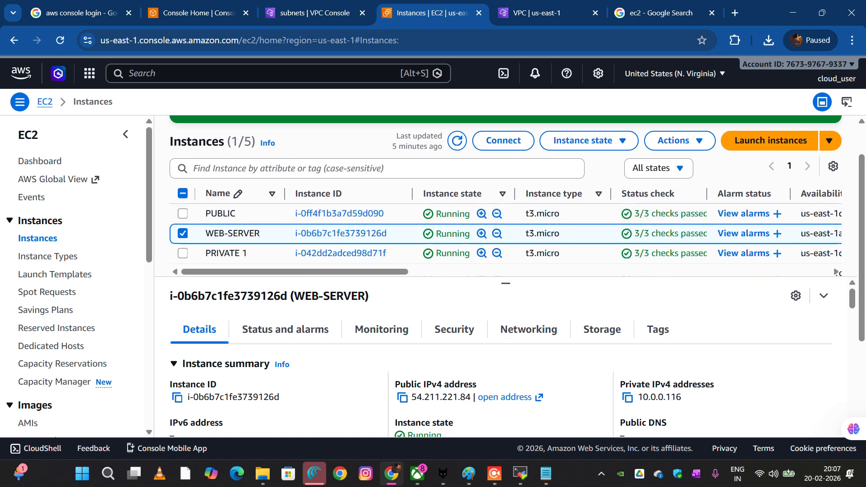
left_click(183, 233)
scroll(244, 246, "down", 1)
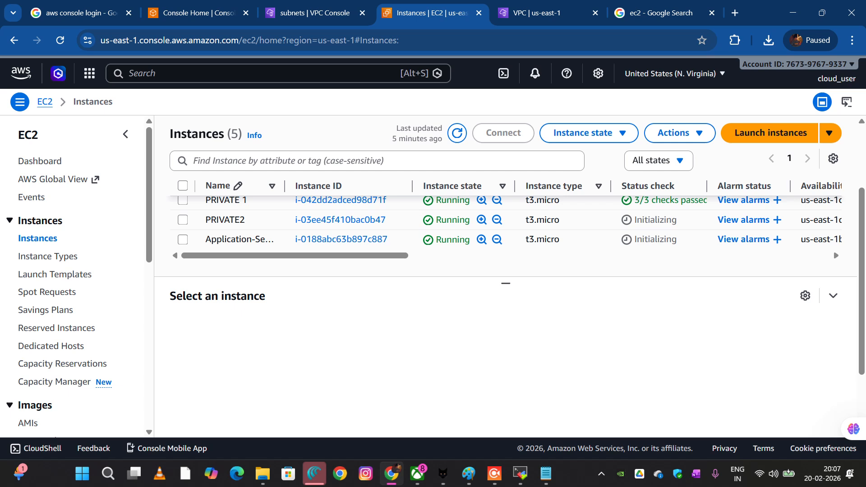
left_click(183, 240)
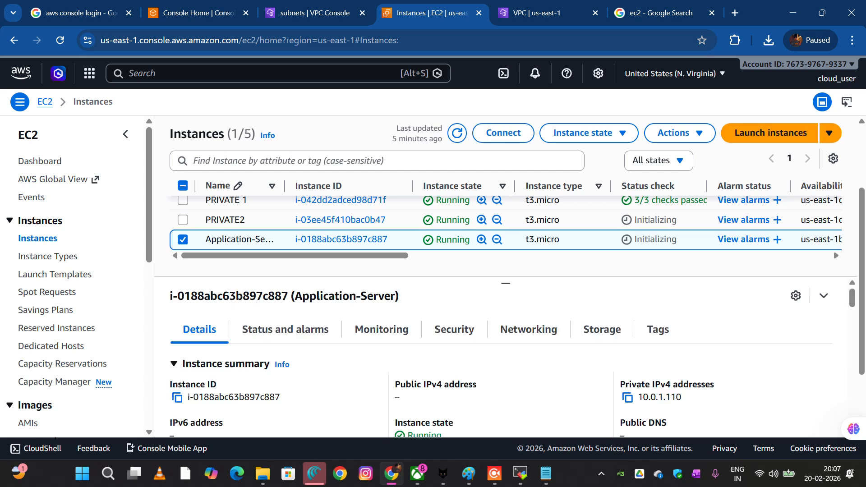
scroll(505, 361, "down", 1)
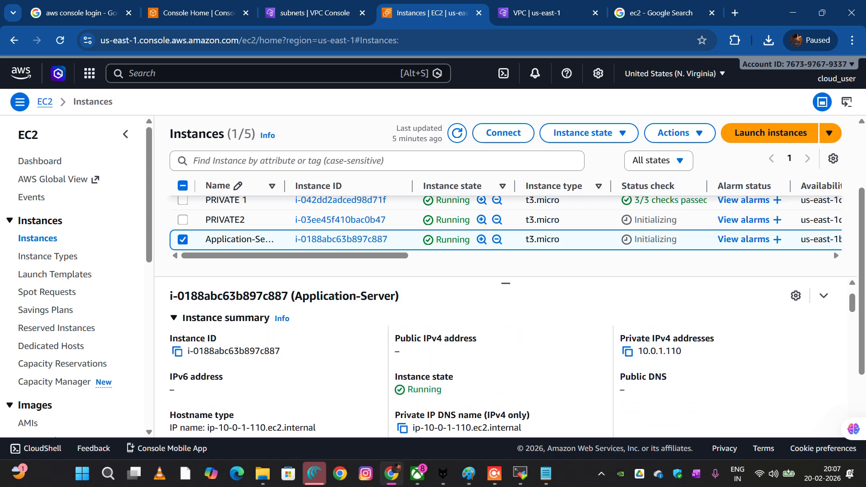
left_click(627, 351)
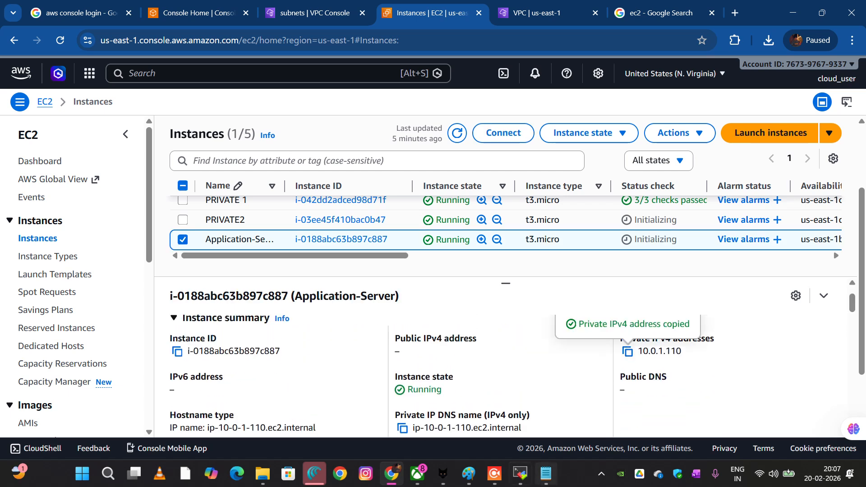
Back in MobaXterm, complete the SSH command with 10.0.1.110, run it, and accept the host's authenticity with yes
left_click(520, 473)
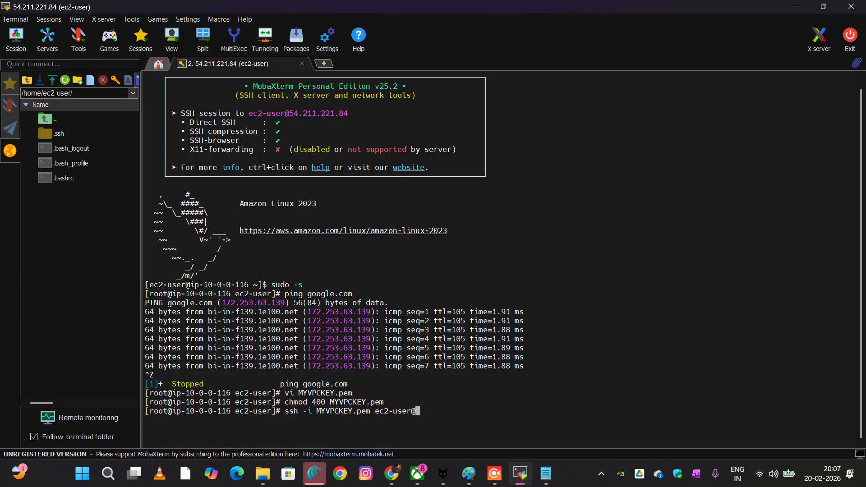
key("shift+Insert")
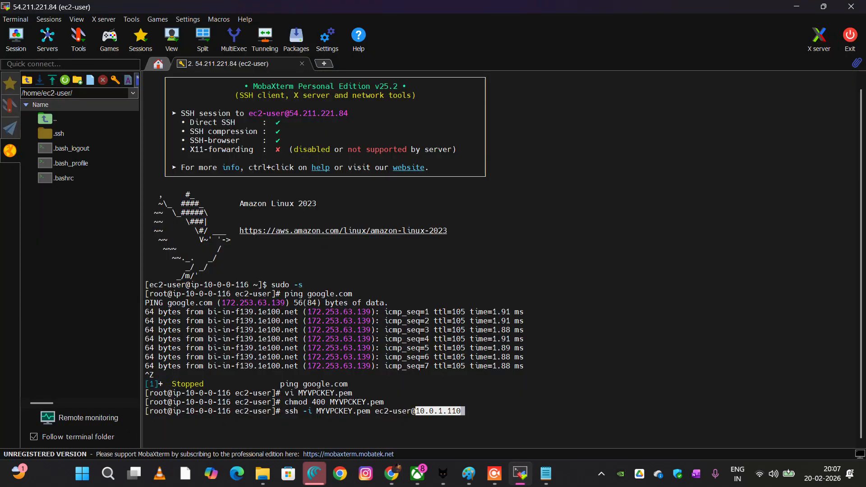
key("Return")
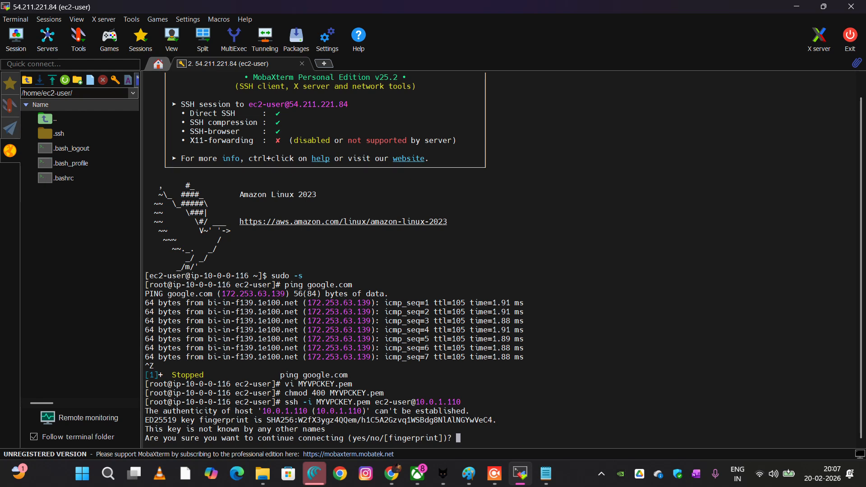
type("yes")
key("Return")
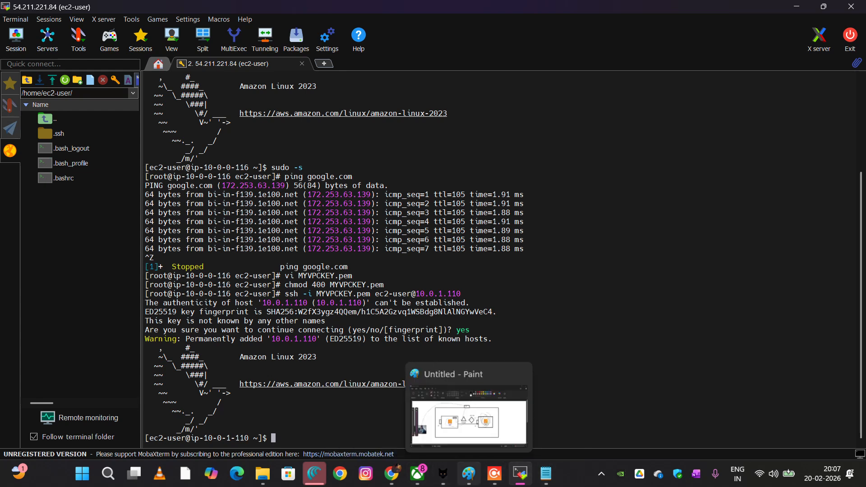
Switch to Paint and trace the connection path in pencil from the user through IG, PUB-RT, NAT and PVT-RT, circling the private EC2 instance
left_click(468, 474)
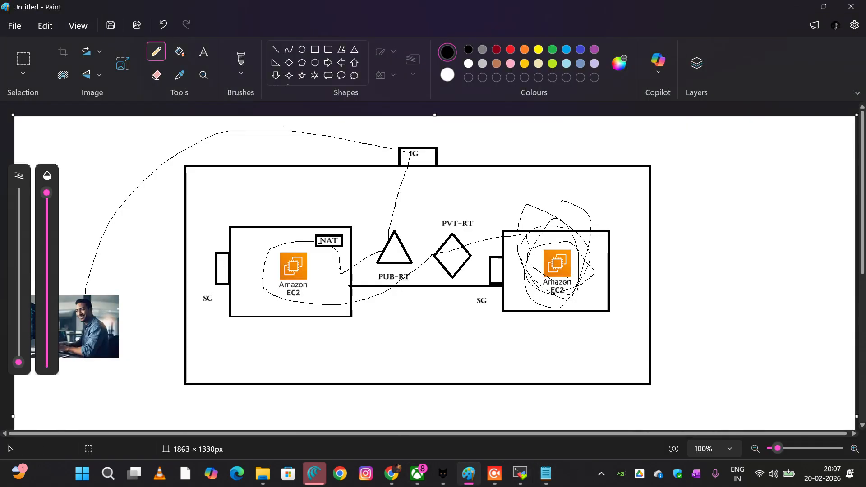
mouse_move(91, 262)
left_mouse_down()
mouse_move(160, 158)
mouse_move(274, 133)
mouse_move(401, 162)
mouse_move(381, 247)
left_mouse_up()
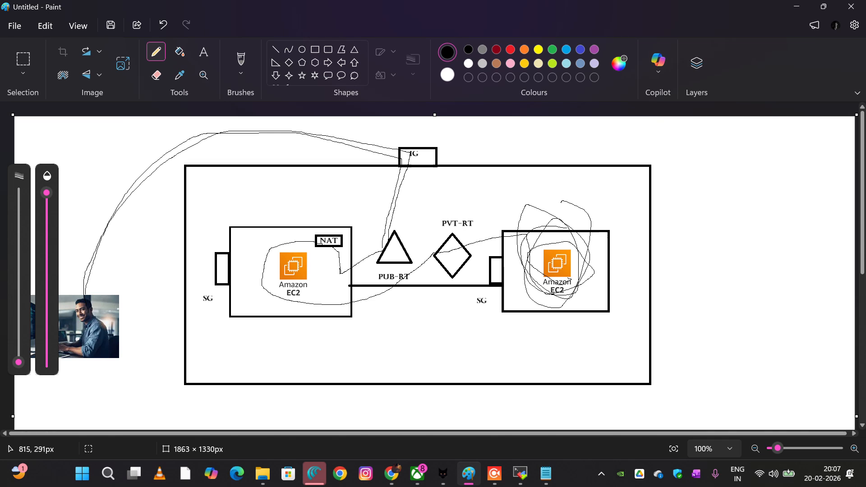
left_click_drag(382, 247, 334, 277)
left_click_drag(331, 278, 322, 272)
left_click_drag(308, 243, 345, 231)
mouse_move(319, 248)
left_mouse_down()
mouse_move(359, 302)
mouse_move(430, 296)
mouse_move(485, 274)
left_mouse_up()
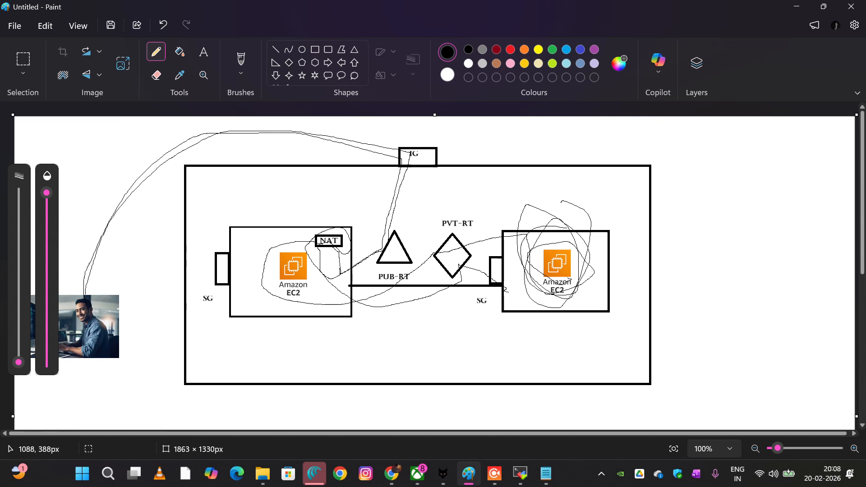
mouse_move(563, 299)
left_mouse_down()
mouse_move(587, 233)
mouse_move(524, 267)
mouse_move(575, 296)
mouse_move(565, 208)
mouse_move(546, 295)
mouse_move(615, 257)
mouse_move(568, 209)
mouse_move(605, 283)
mouse_move(617, 222)
mouse_move(522, 264)
mouse_move(527, 292)
mouse_move(567, 240)
left_mouse_up()
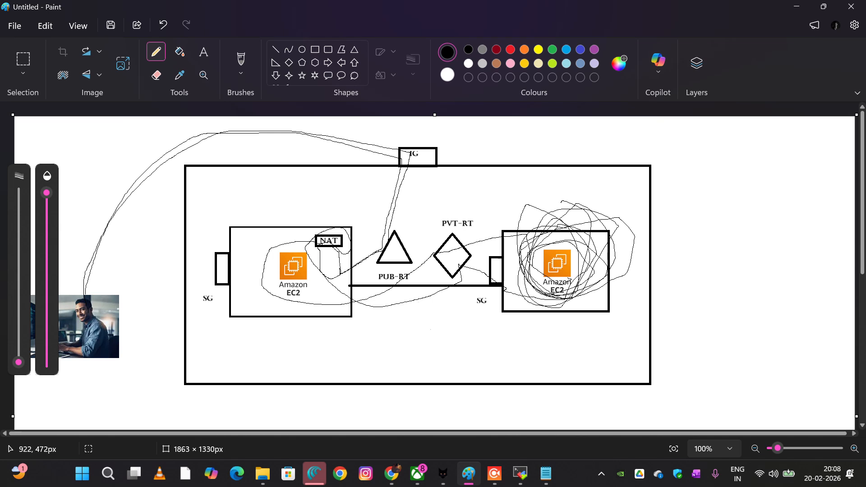
left_click(495, 473)
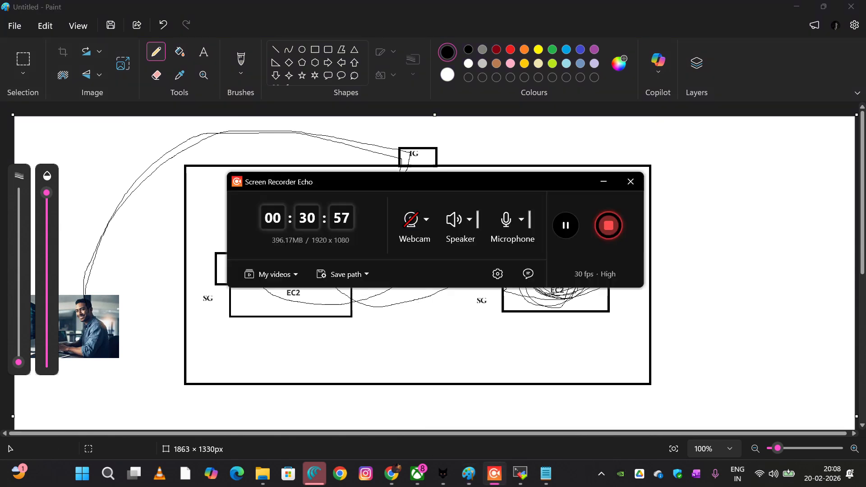